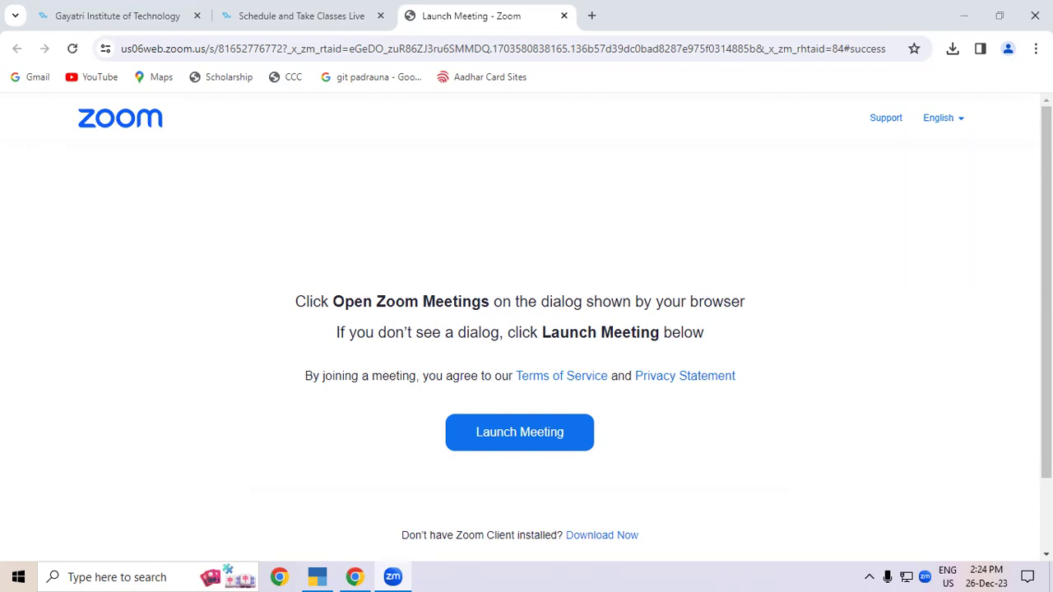
Load the Gayatri Institute of Technology website, git.winuall.com, in a new browser tab.
left_click(591, 16)
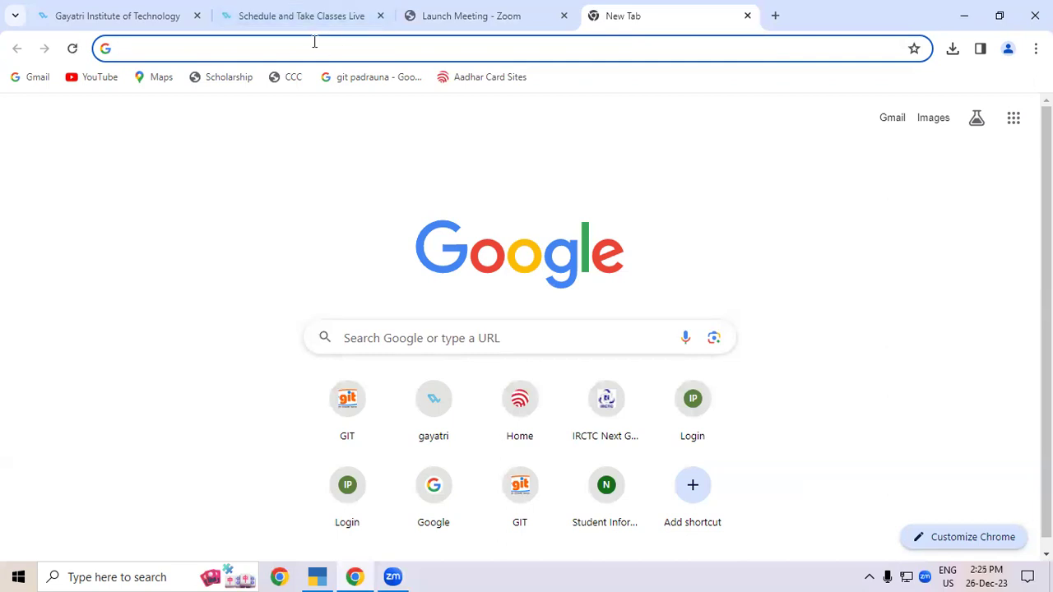
type("git")
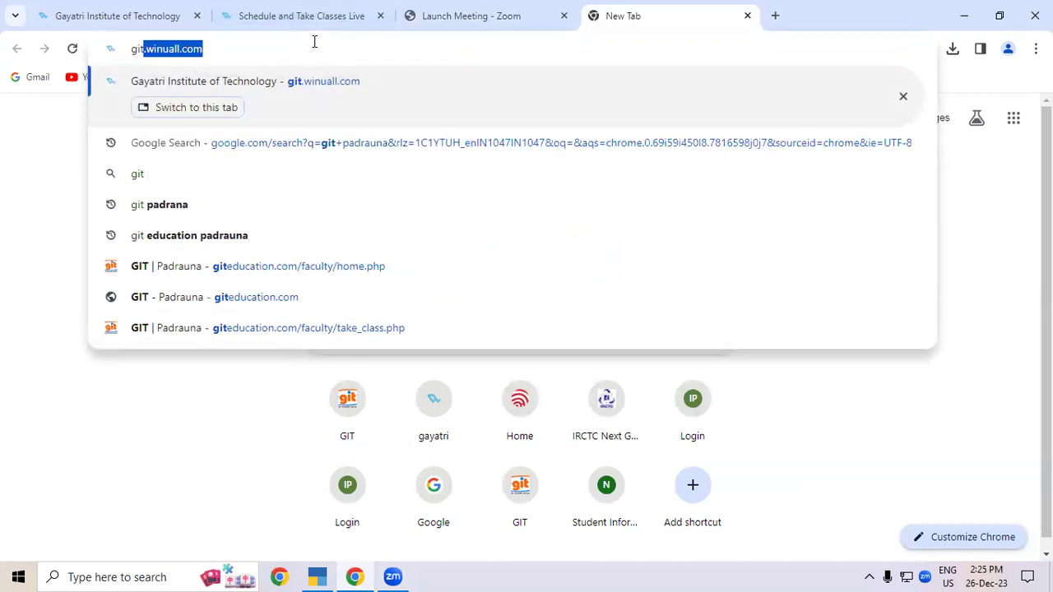
key("Return")
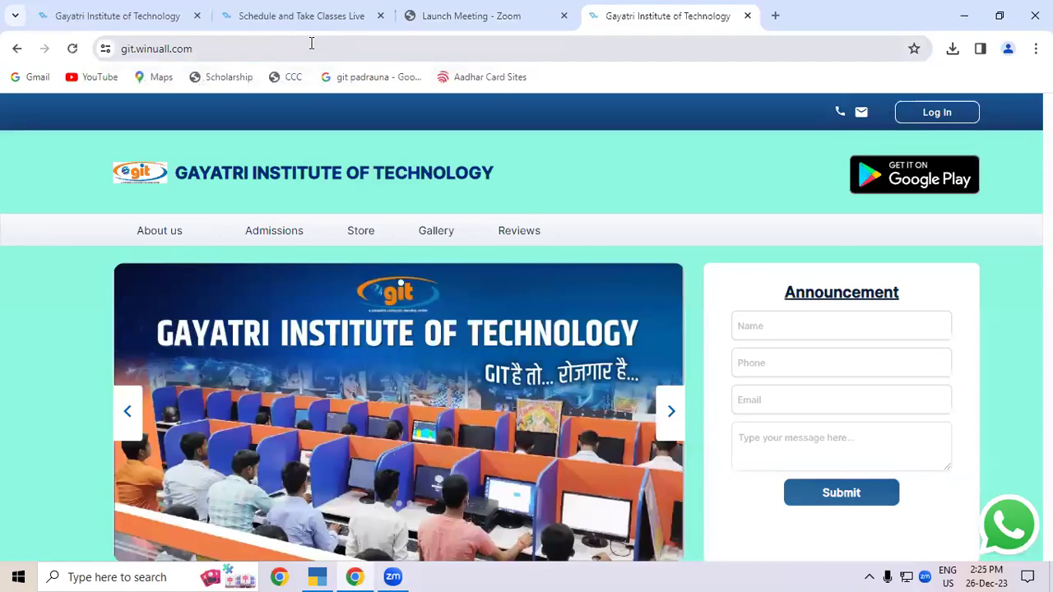
Save the git logo image from the website header to the Desktop as a JPEG named "git logo padrauna".
right_click(141, 183)
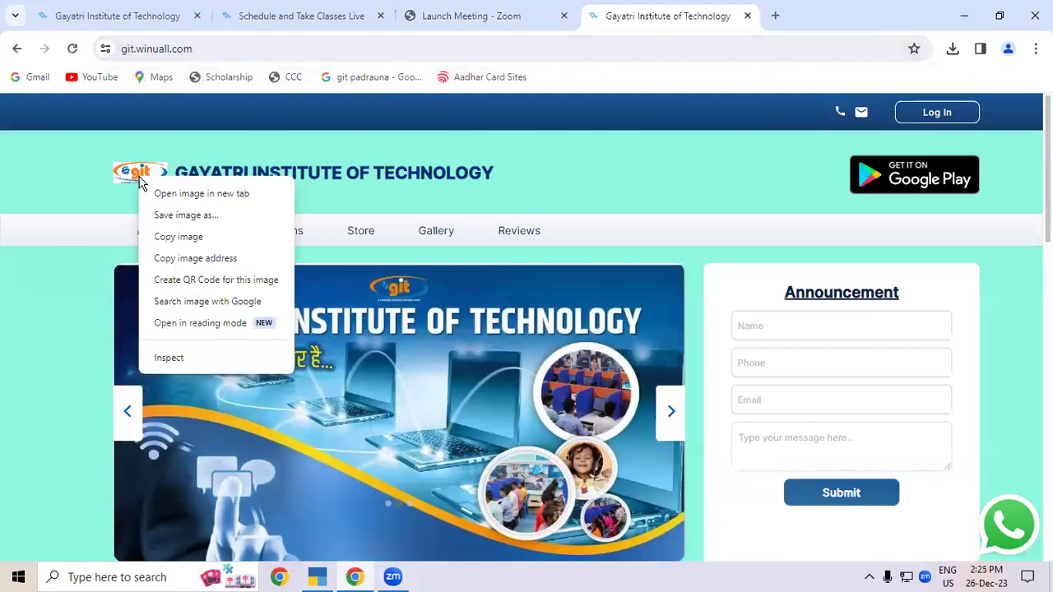
left_click(183, 215)
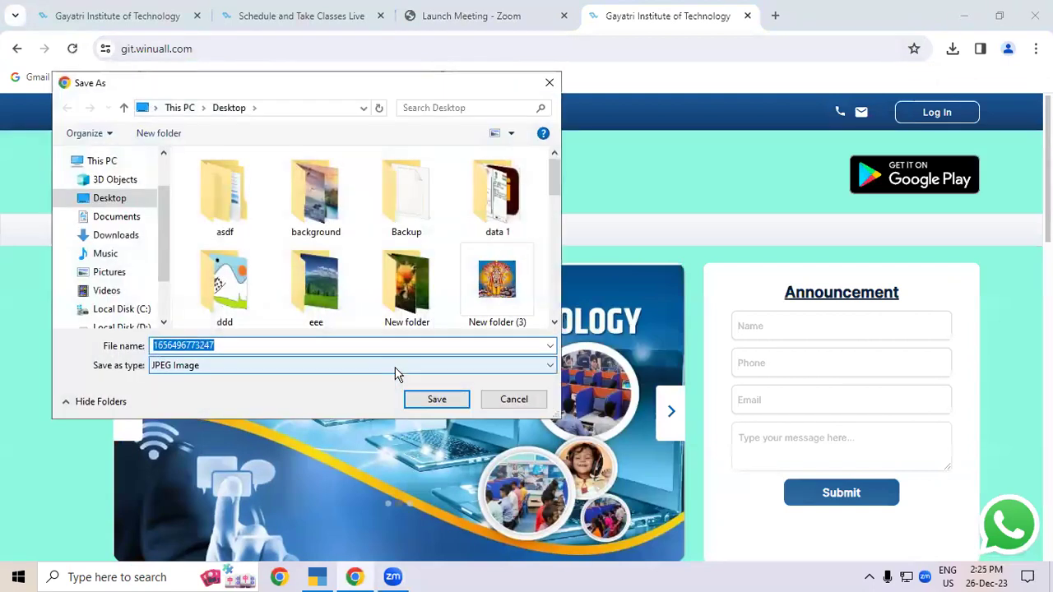
left_click_drag(160, 254, 161, 163)
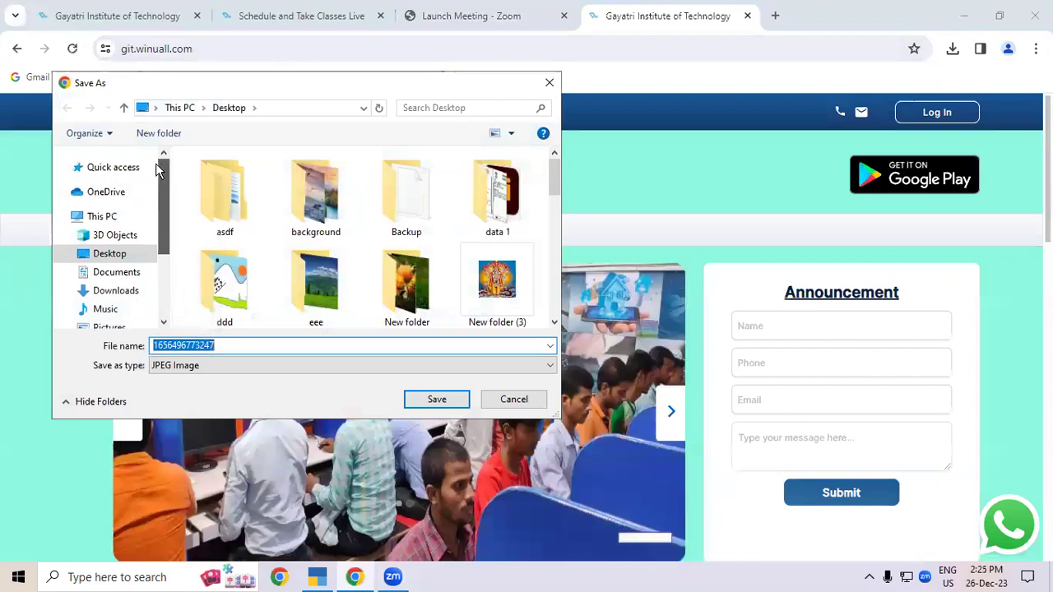
left_click(125, 255)
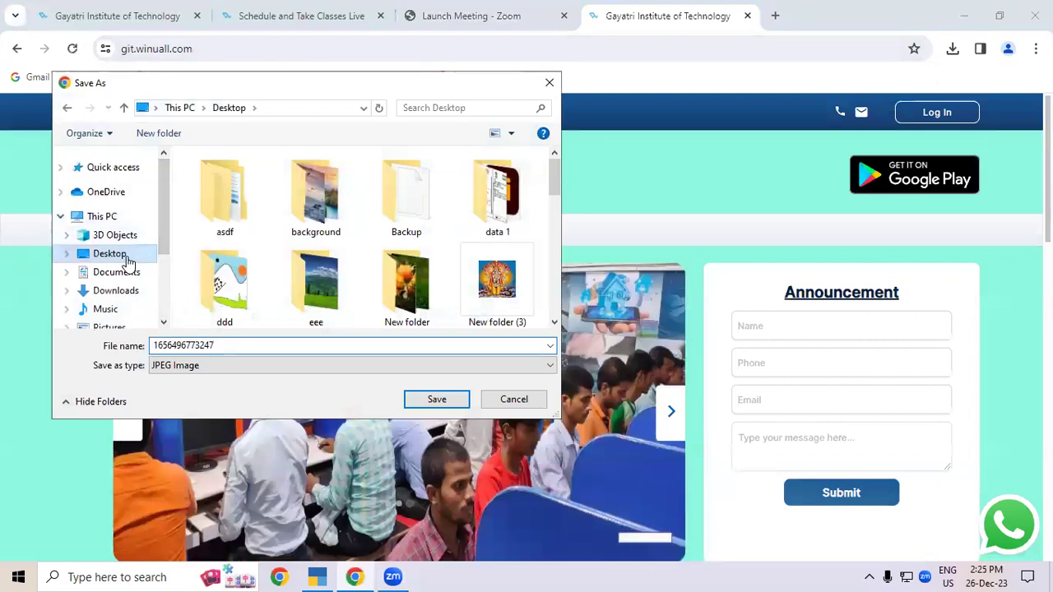
double_click(224, 345)
type("g")
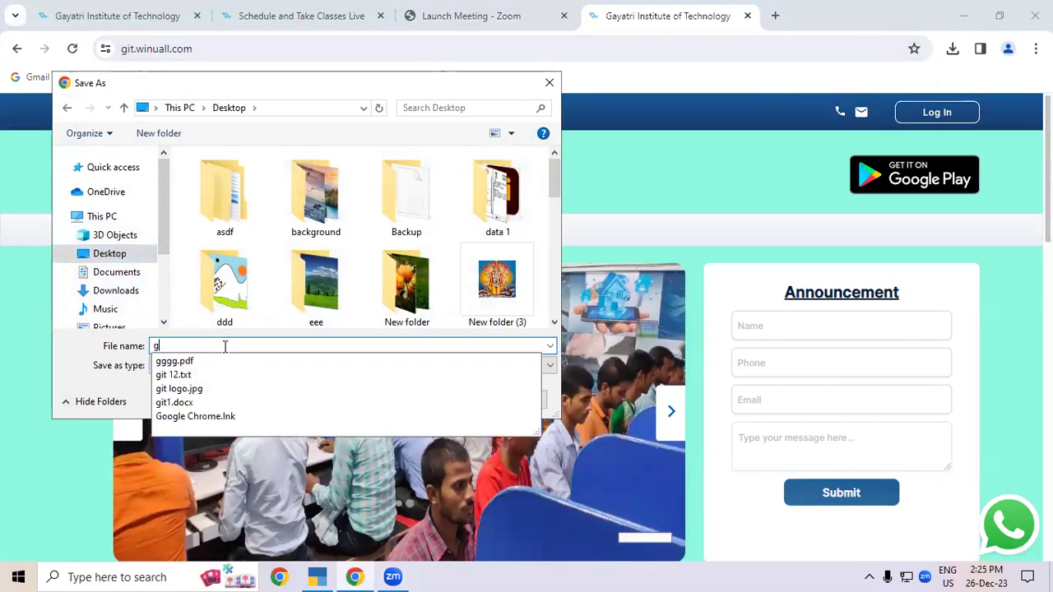
type("it ")
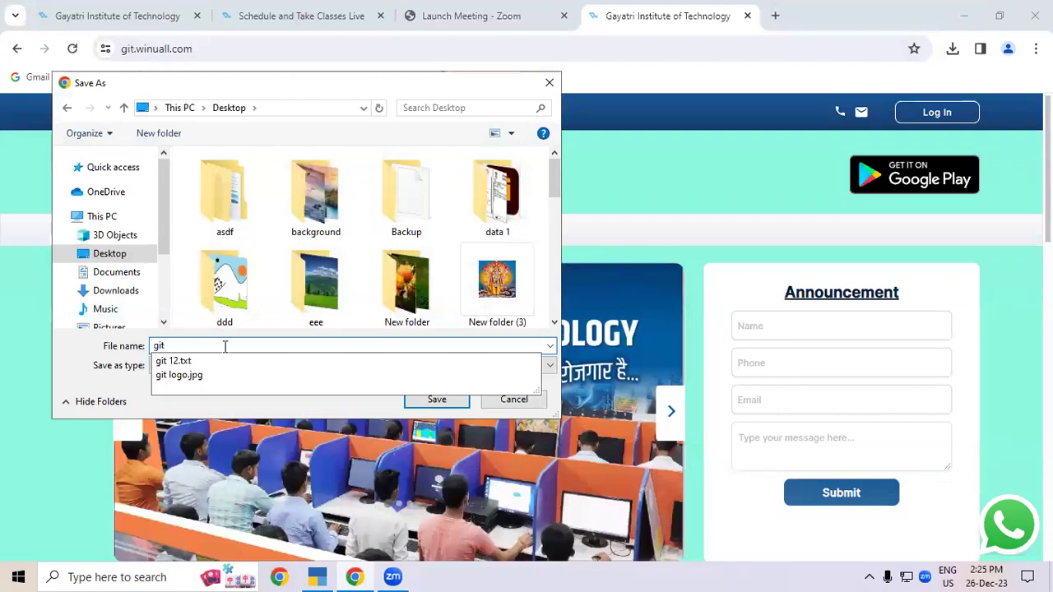
type("logo")
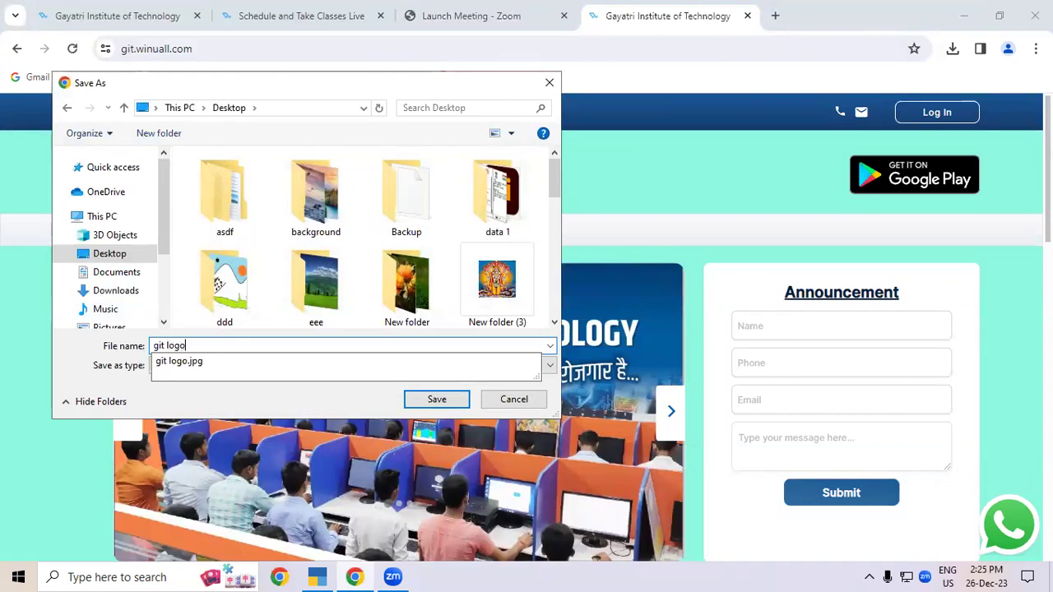
left_click(225, 346)
type("padrauna")
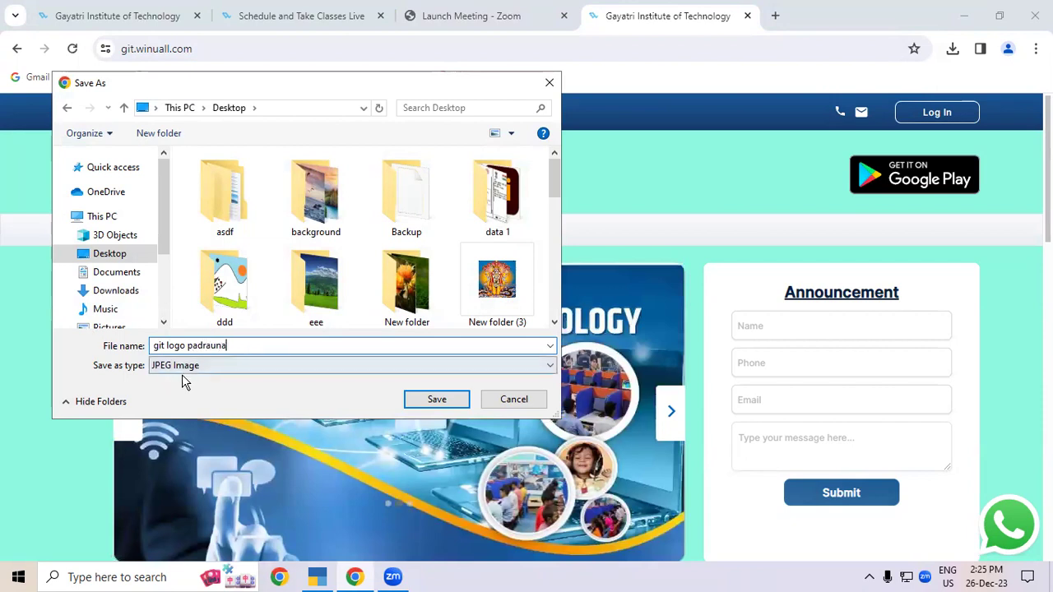
left_click(438, 400)
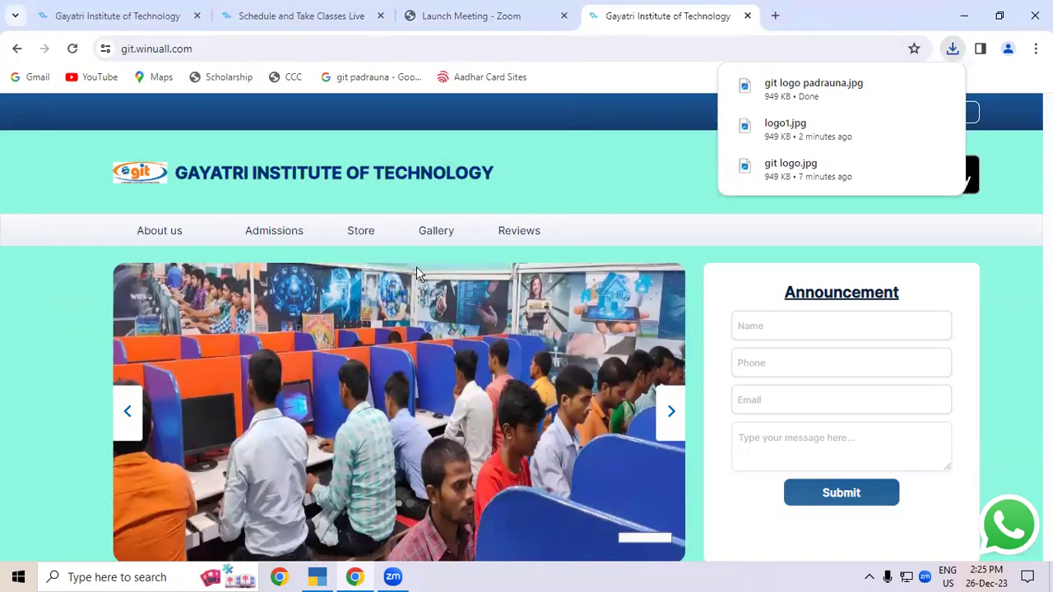
Switch to TallyPrime and open the Day Book from the additional reports of Gayatri Computer Pvt Ltd.
key("alt+Tab")
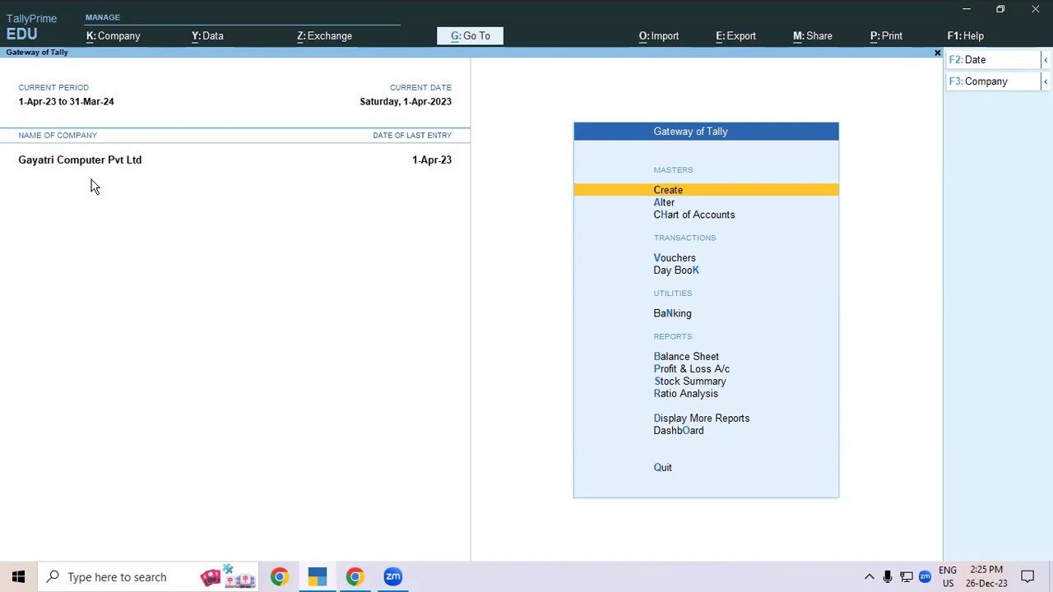
key("Escape")
key("n")
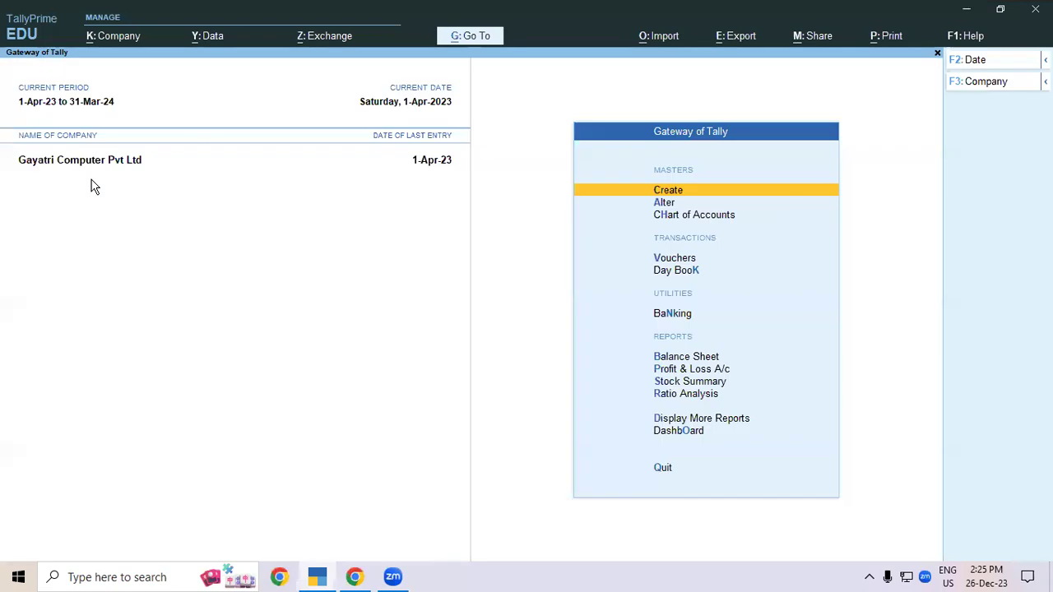
key("Down")
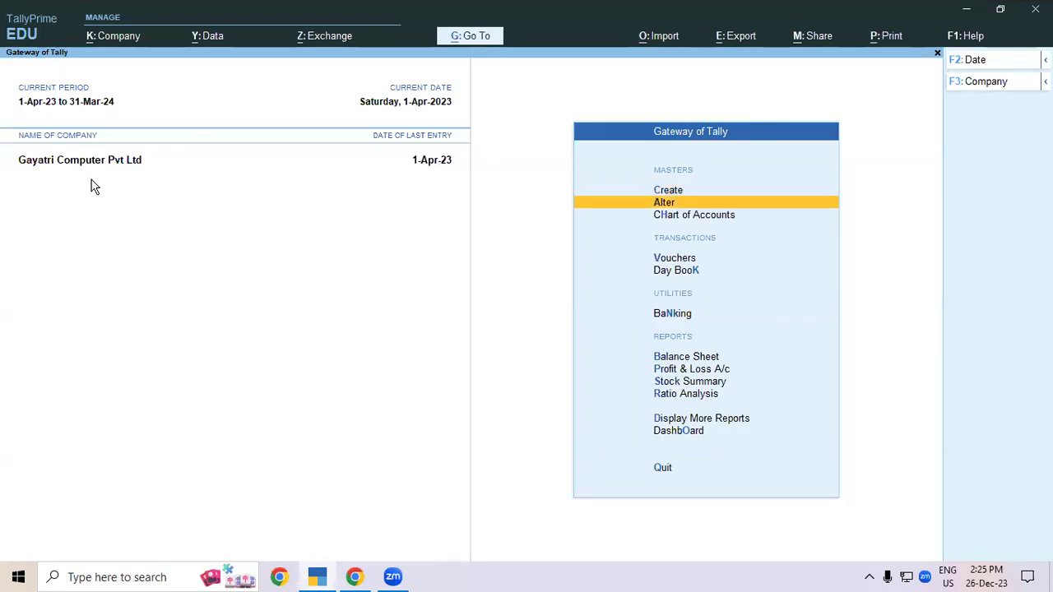
key("Down")
key("Down")
key("Down")
key("Down")
key("Down")
key("Down")
key("Down")
key("Down")
key("Down")
key("Down")
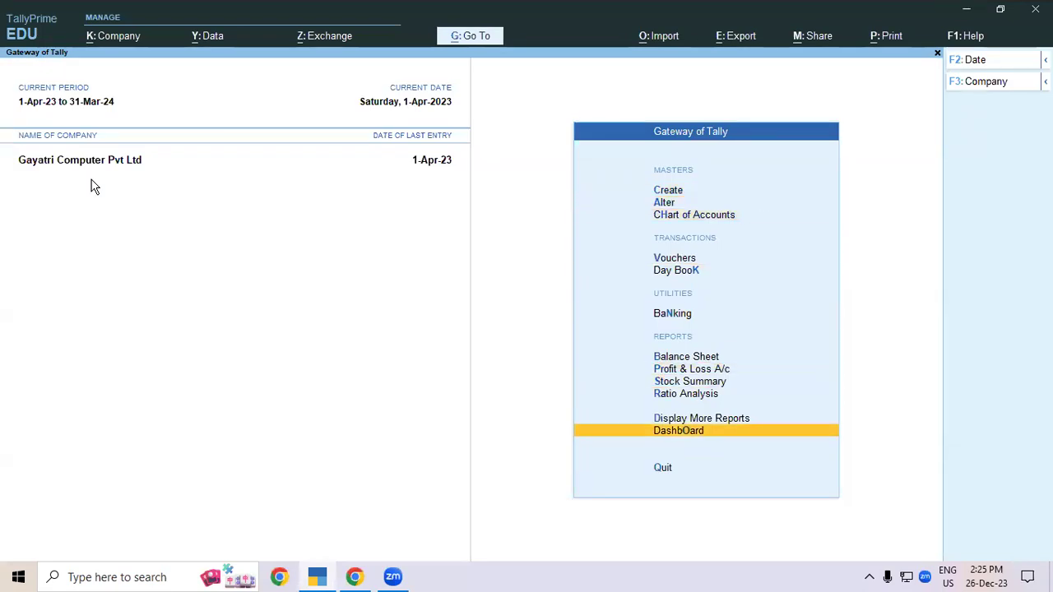
key("Up")
key("Return")
key("Down")
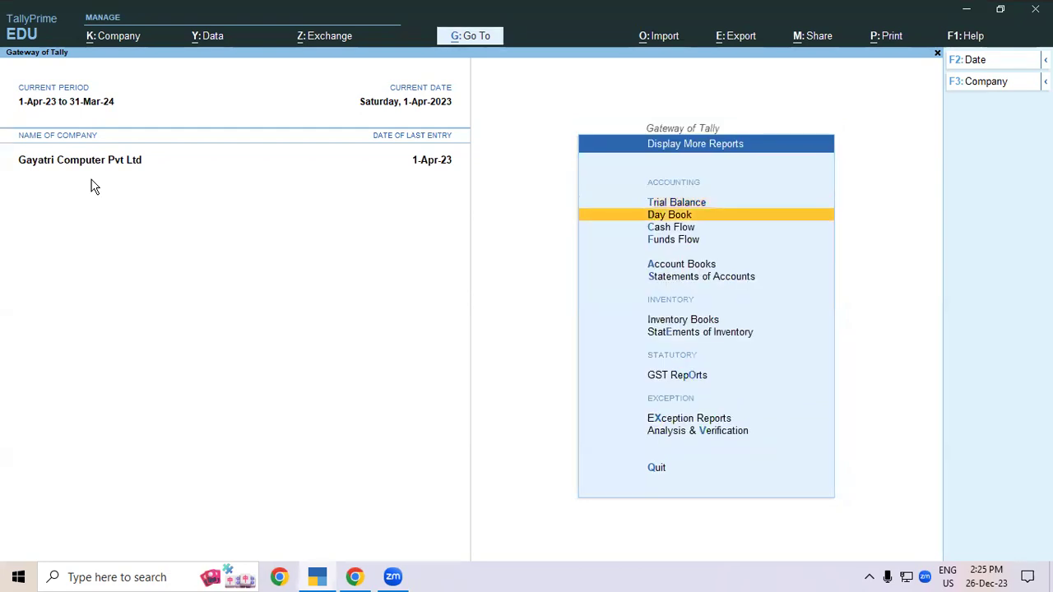
key("Return")
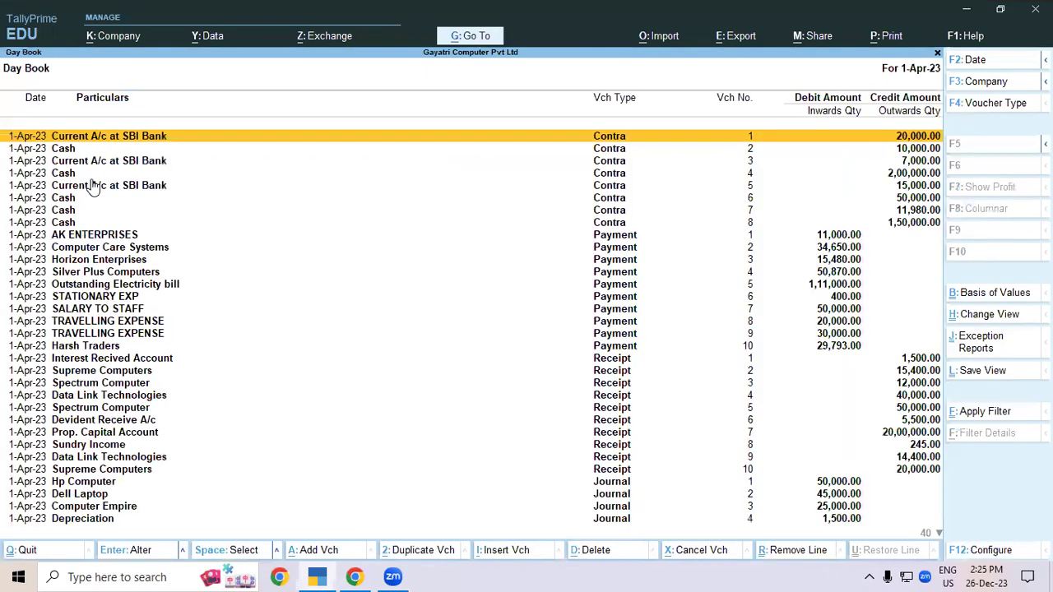
Restrict the Day Book to the SALES (B2B) voucher type and open voucher 1 for SS COMPUTER.
key("F4")
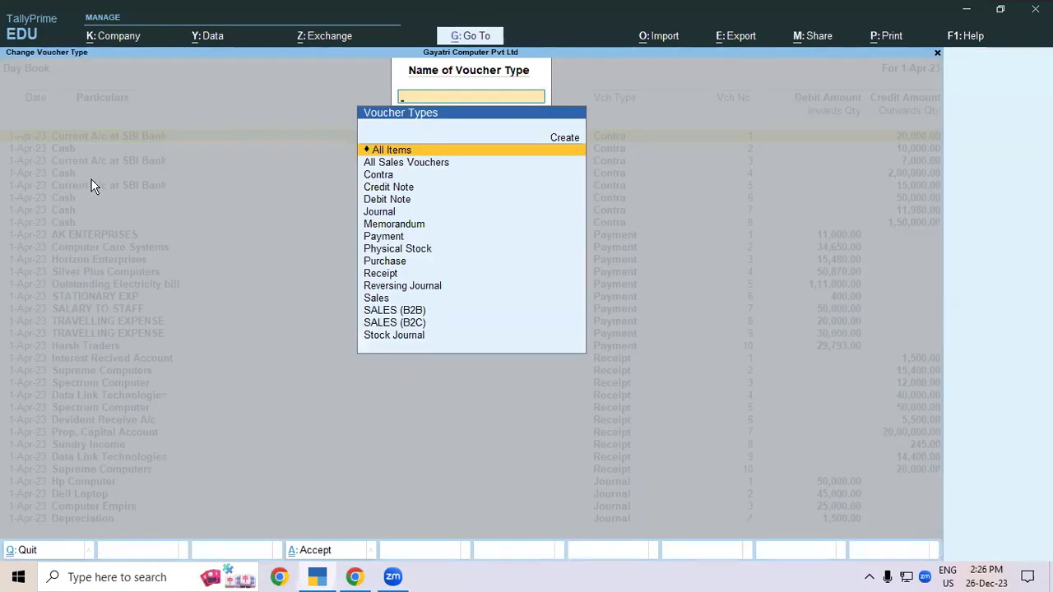
key("Down")
key("Down")
key("Down")
key("Down")
key("Down")
key("Down")
key("Down")
key("Down")
key("Down")
key("Down")
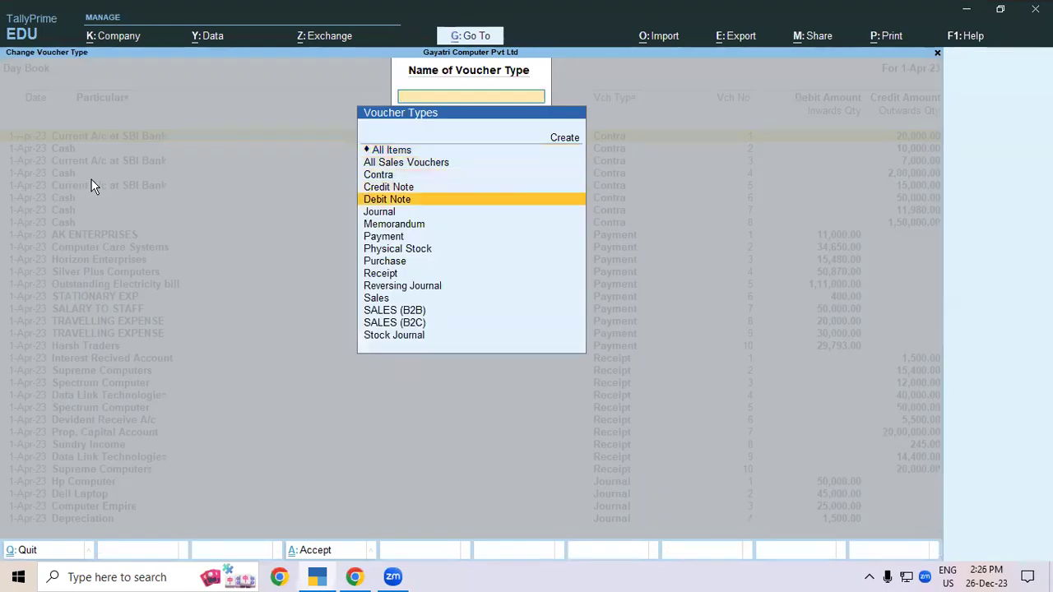
key("Down")
key("Down")
key("Down")
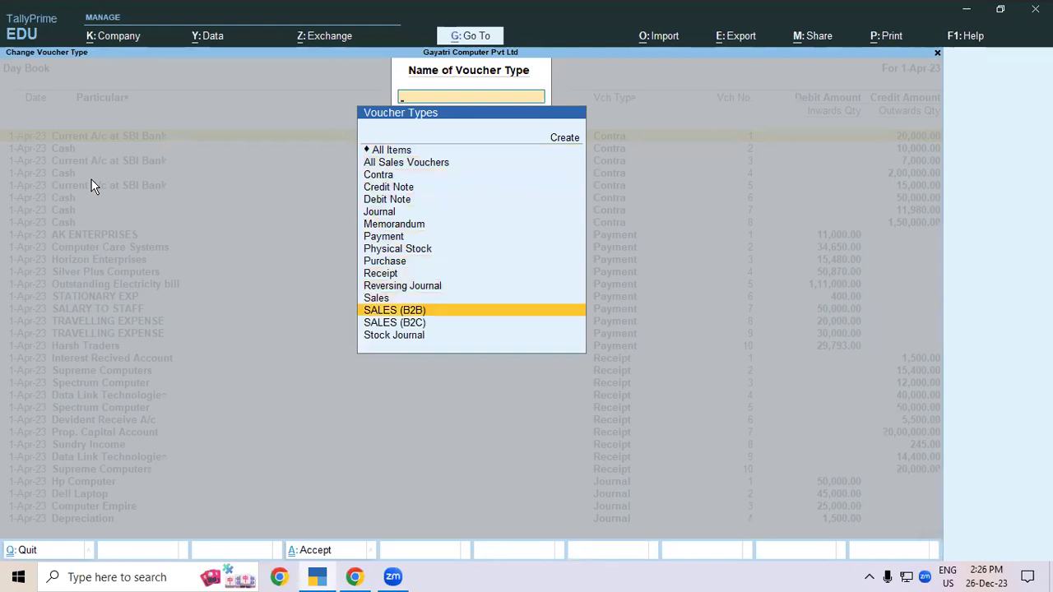
key("Return")
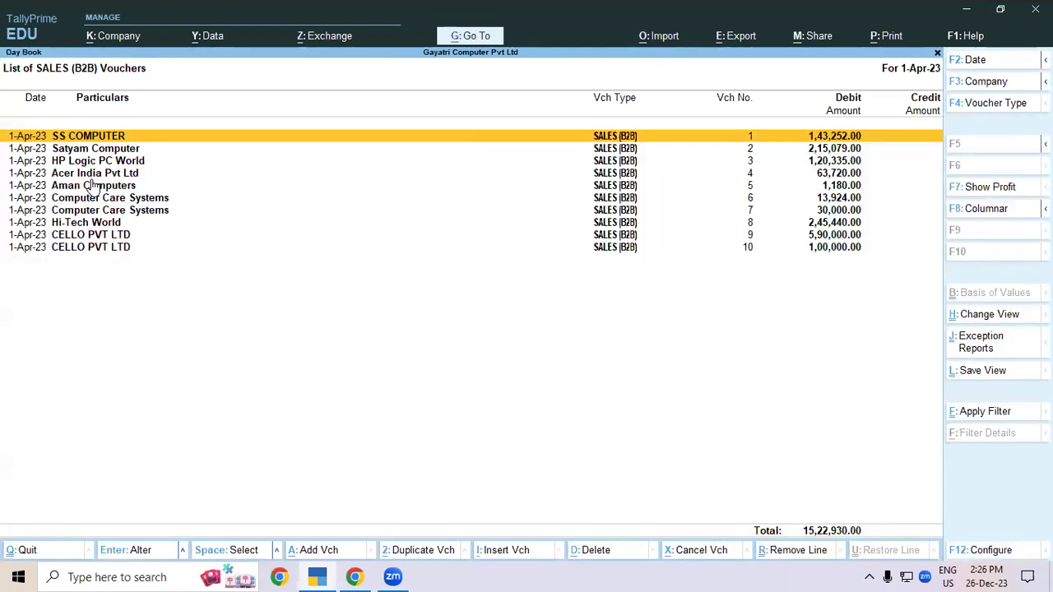
key("Return")
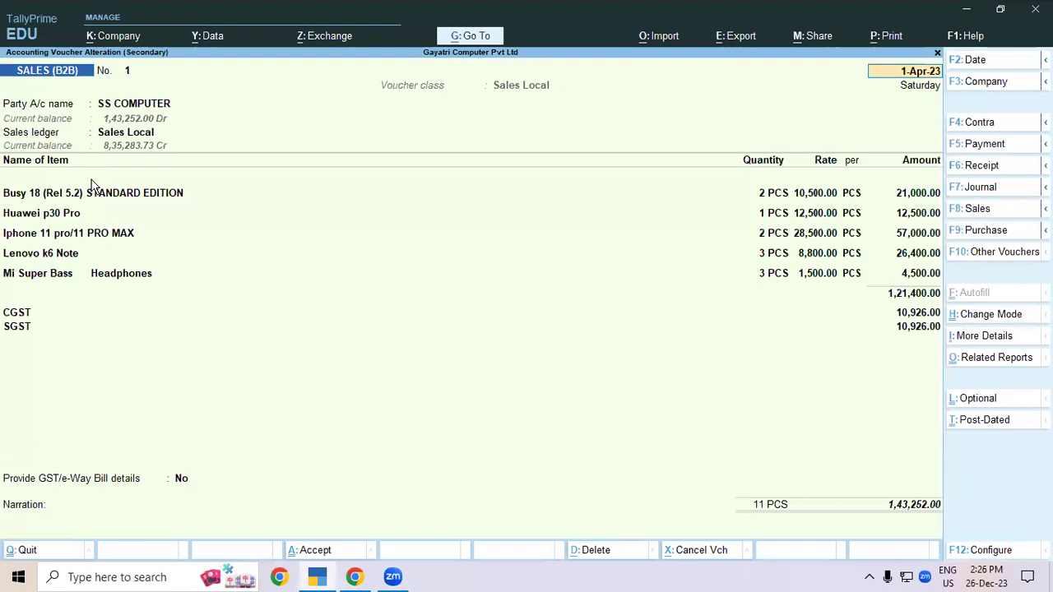
Preview the voucher's tax invoice printout, enlarge it to examine the company details in its header, and return to the voucher.
key("alt")
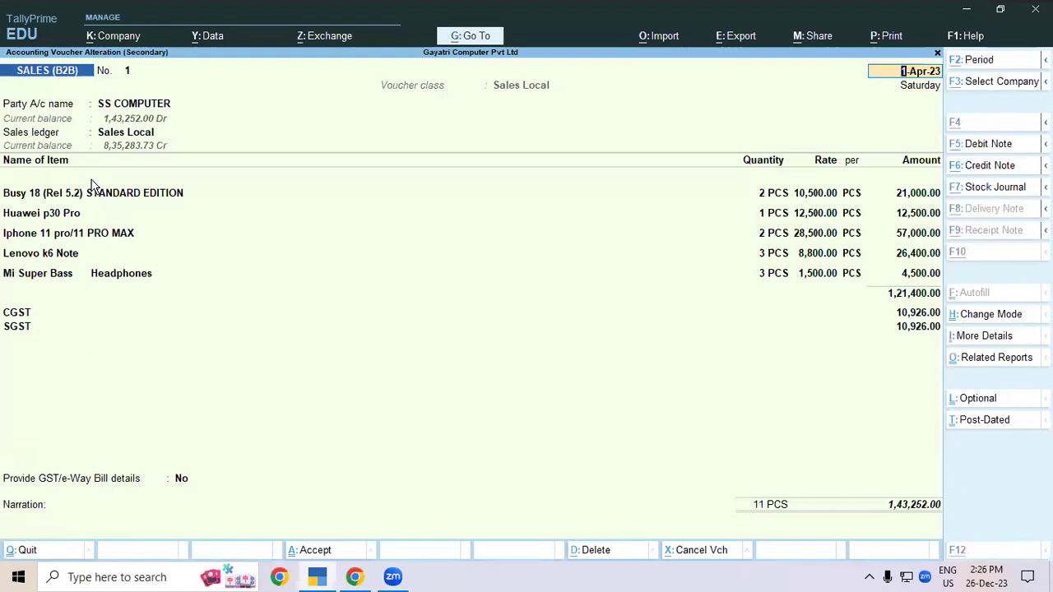
key("alt+p")
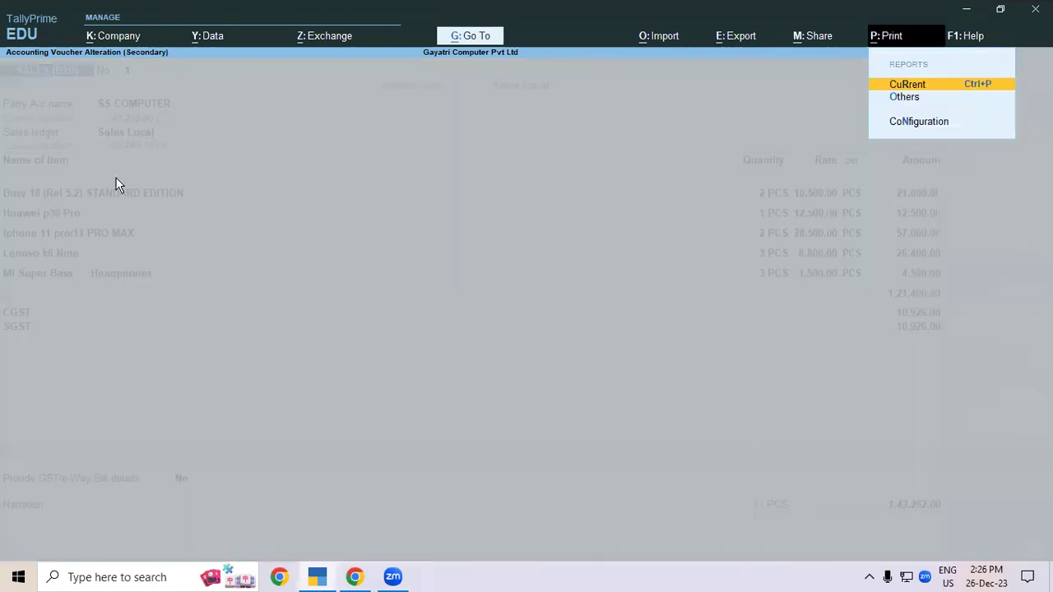
left_click(907, 86)
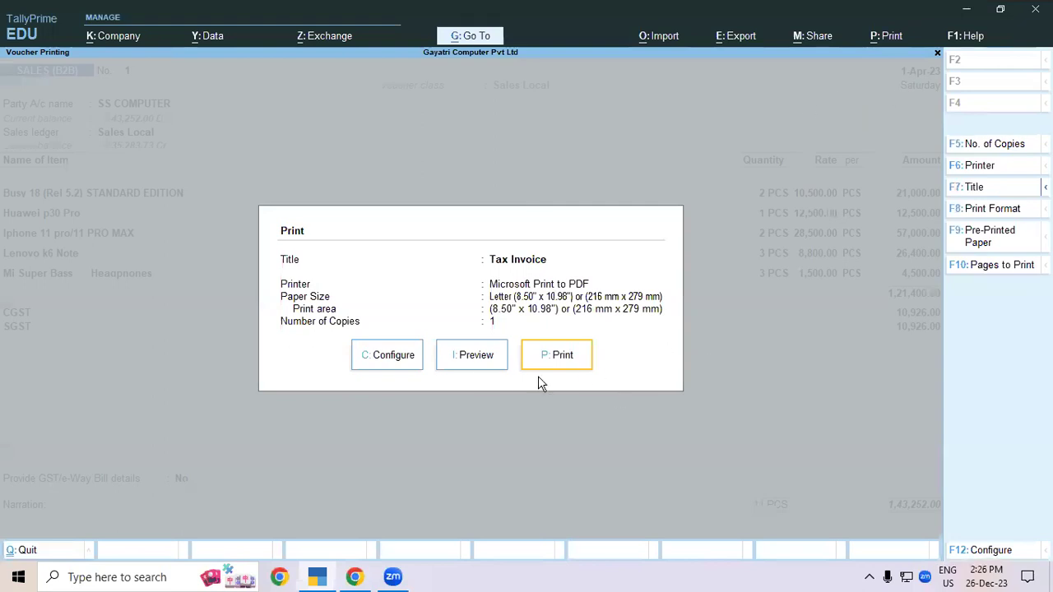
left_click(486, 367)
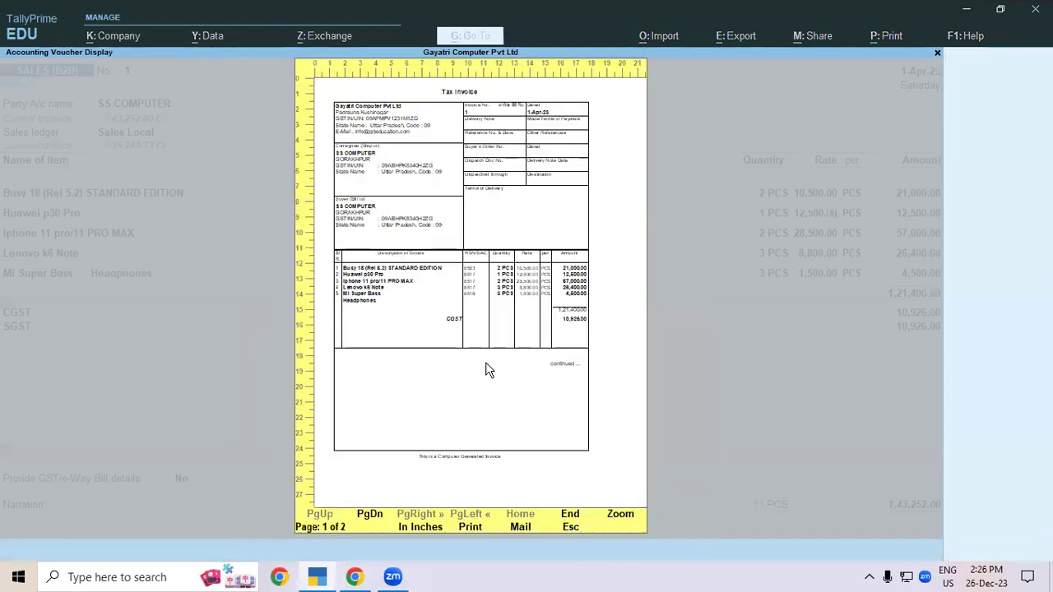
left_click(620, 517)
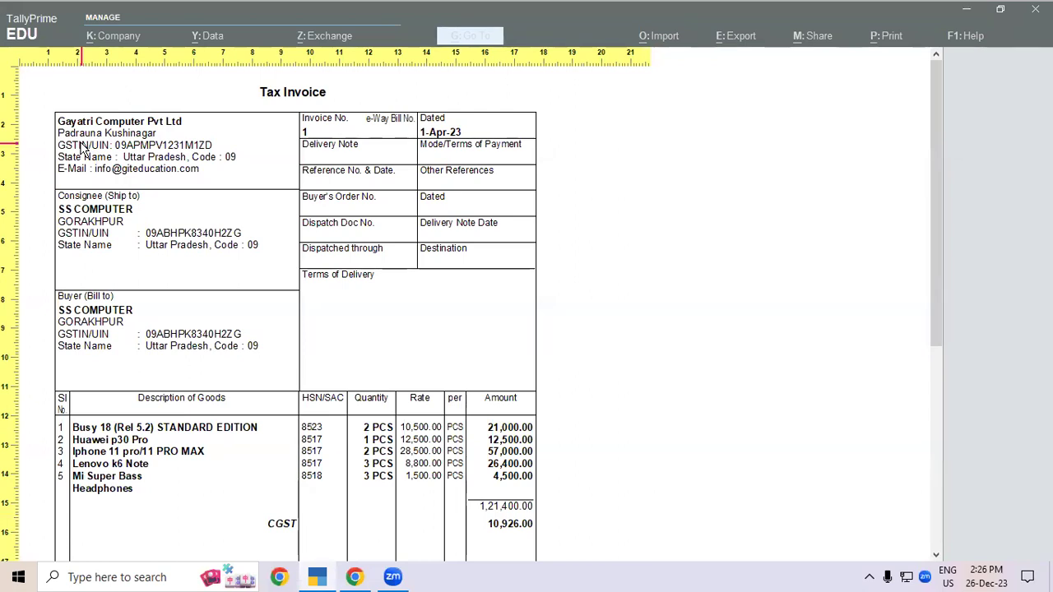
key("Escape")
key("Escape")
key("Escape")
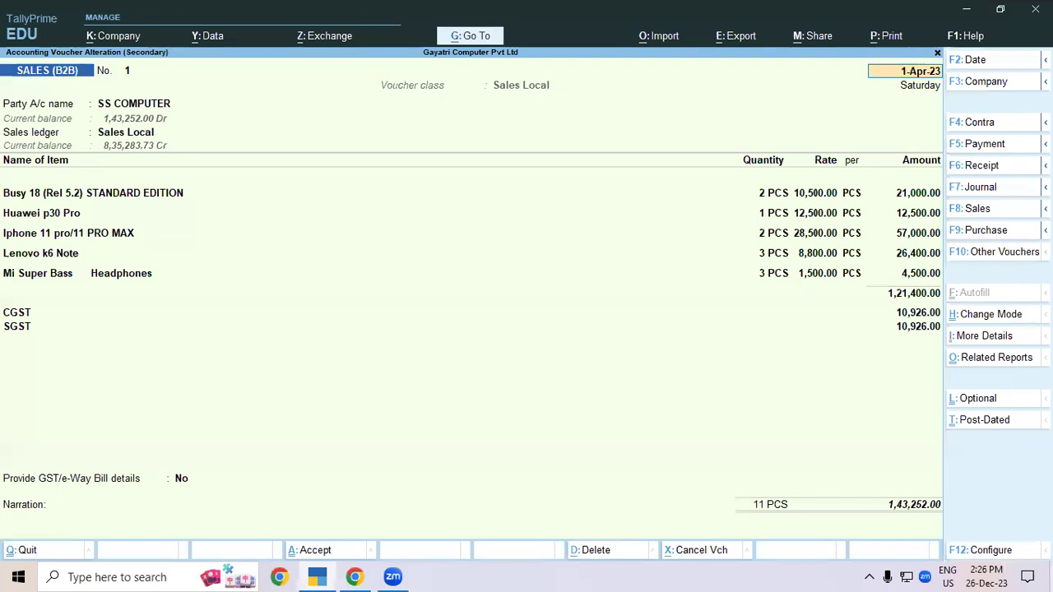
In the print configuration, set the option to include the company logo in Print/Export/Share to Yes.
left_click(893, 36)
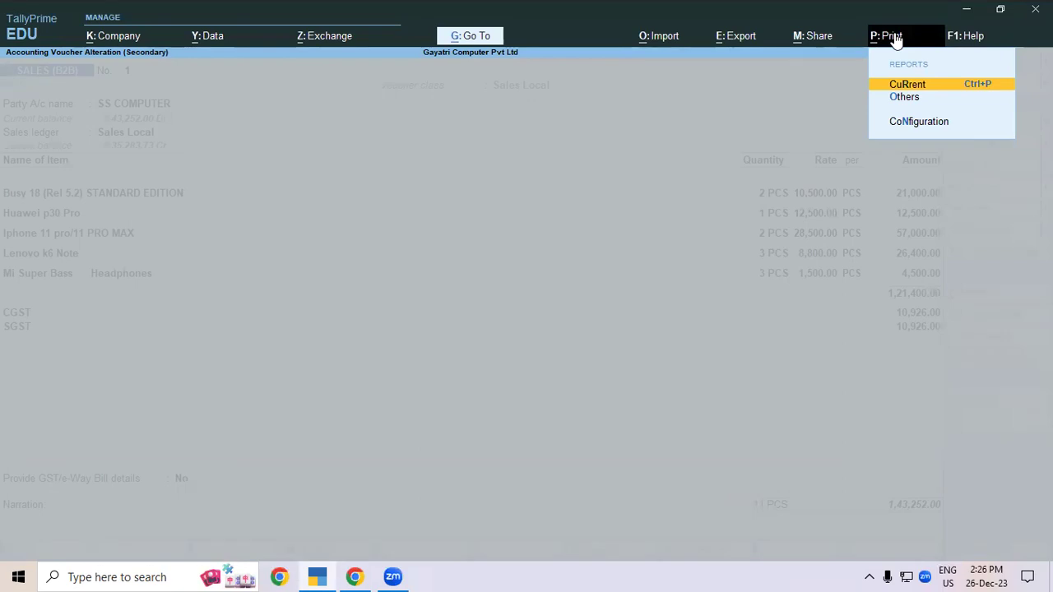
left_click(923, 124)
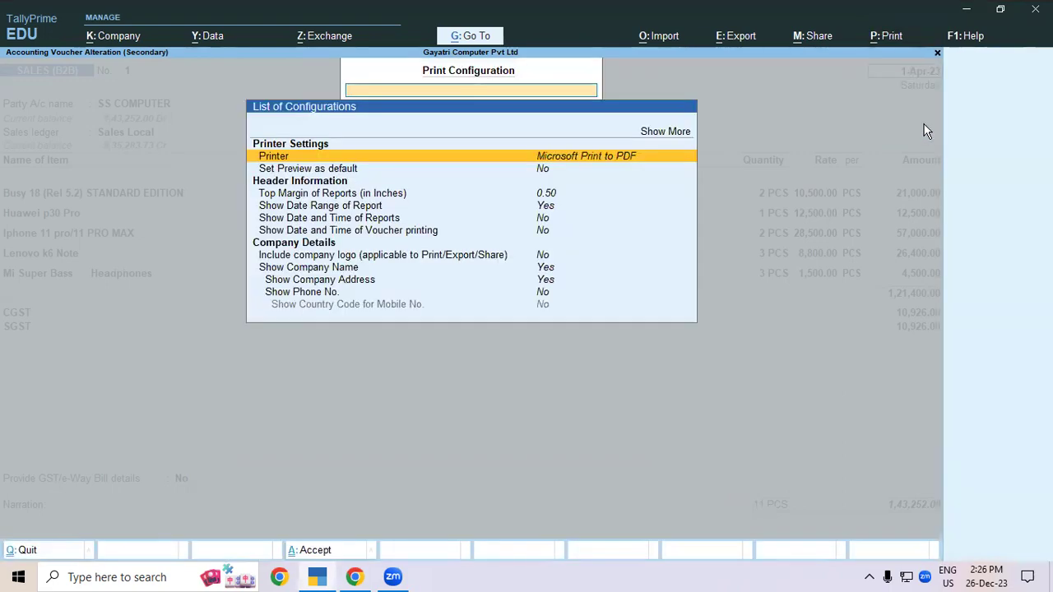
key("Down")
key("Down")
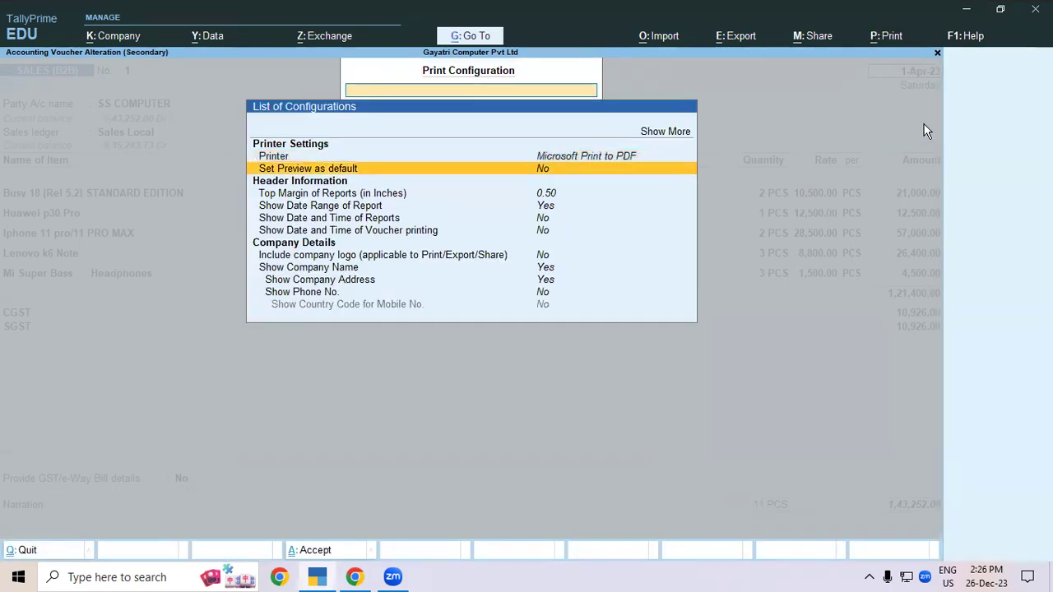
key("Down")
key("Down")
key("Down")
key("Down")
key("Down")
key("Down")
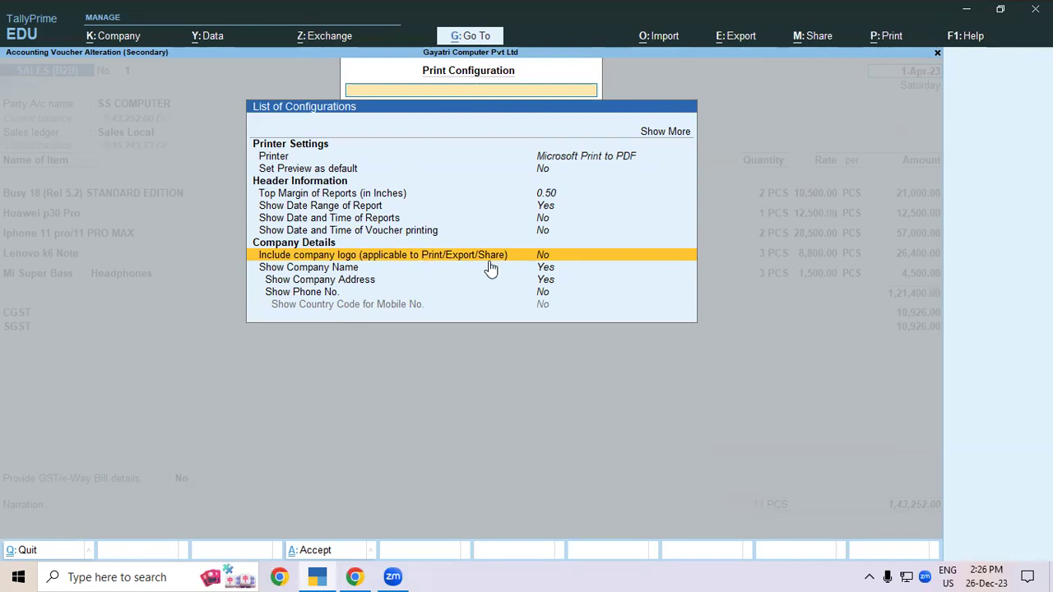
left_click(543, 258)
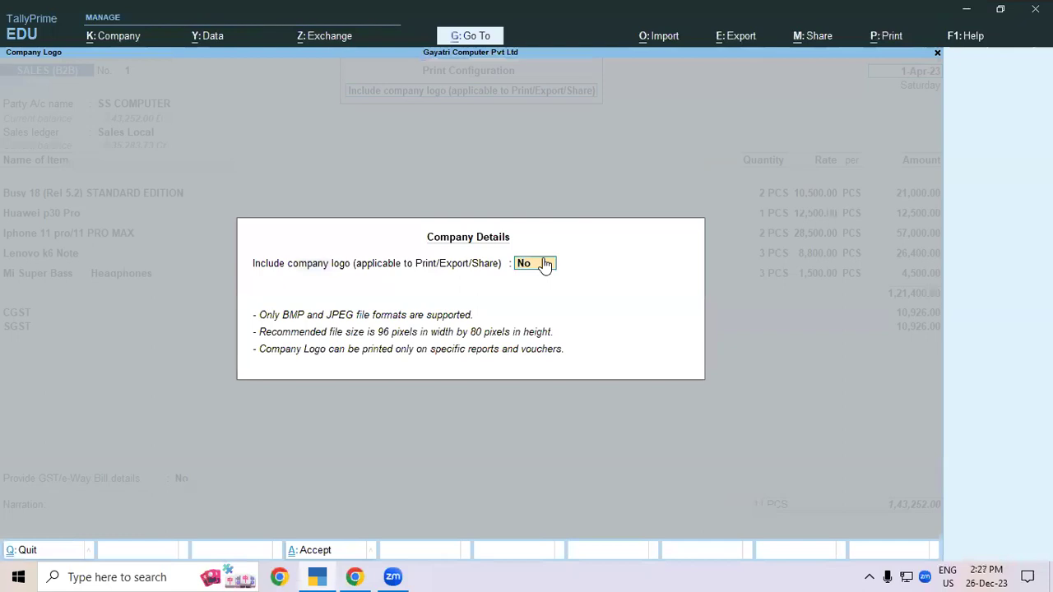
key("y")
key("Return")
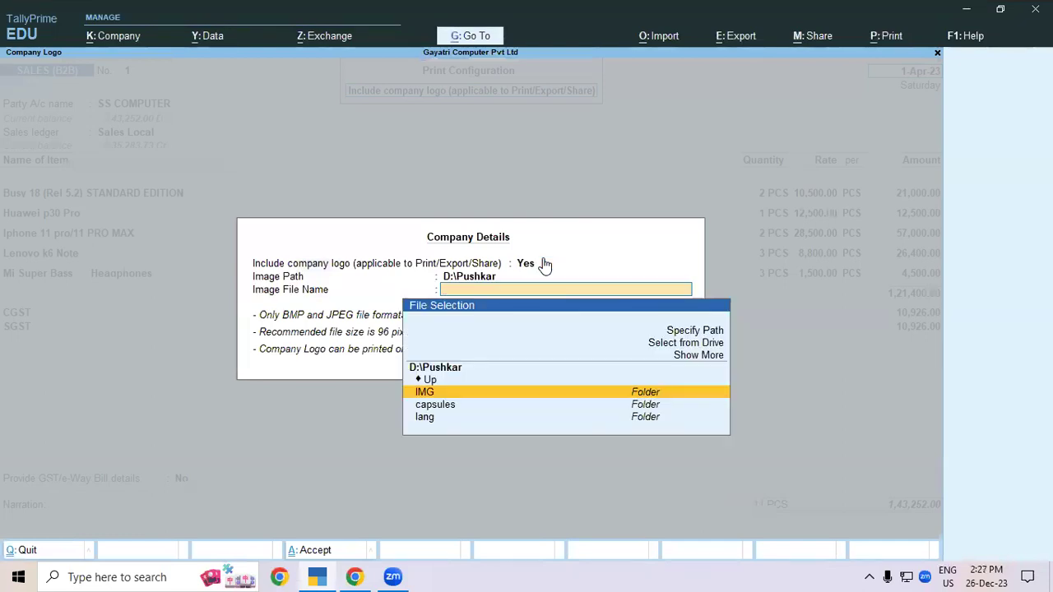
Change the image path of the company logo from the D drive to the Desktop folder.
key("Up")
key("Return")
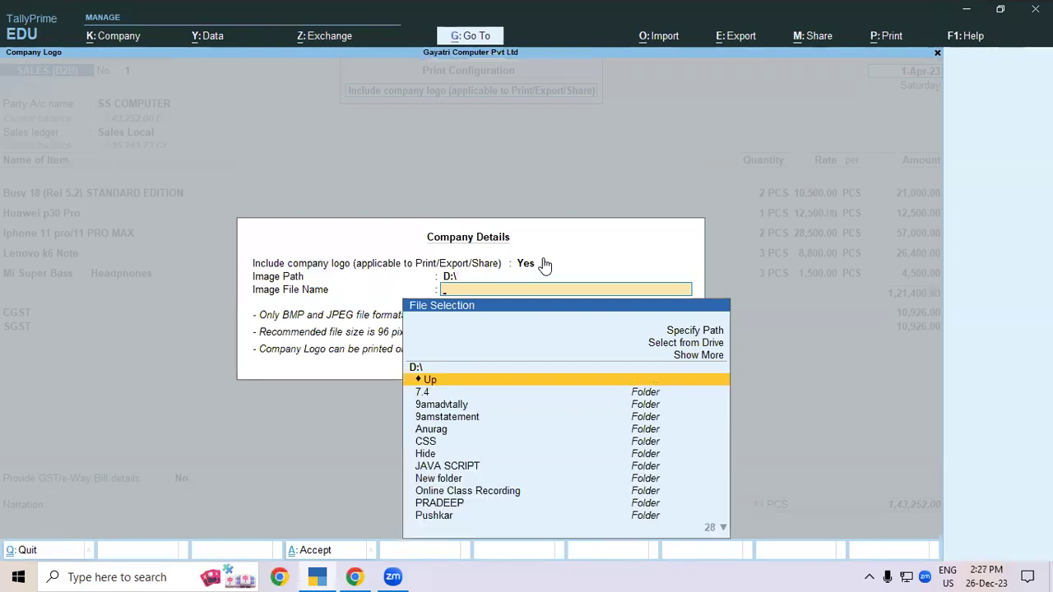
key("Return")
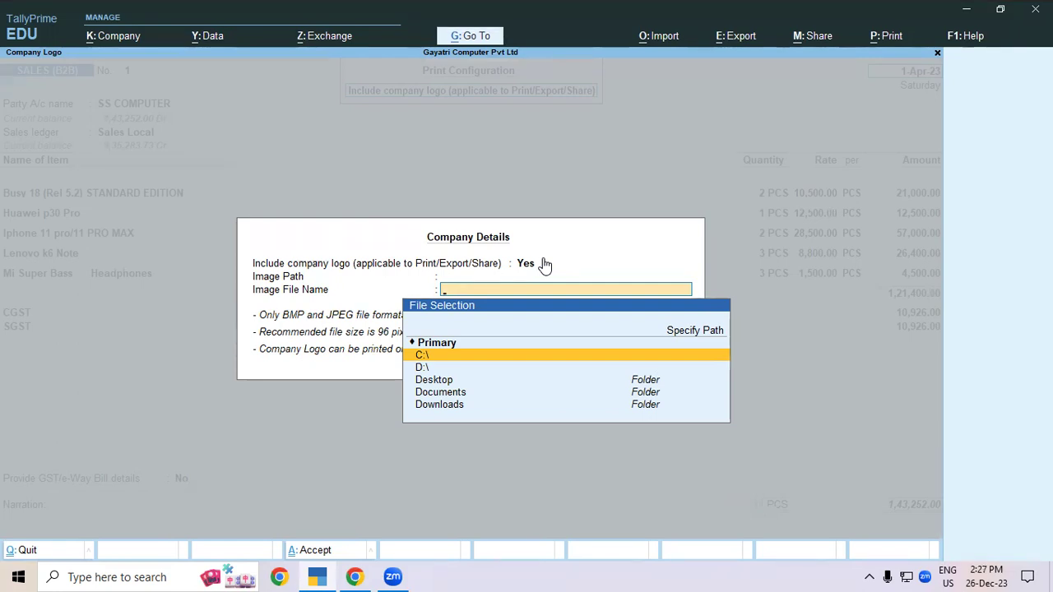
key("Down")
key("Down")
key("Return")
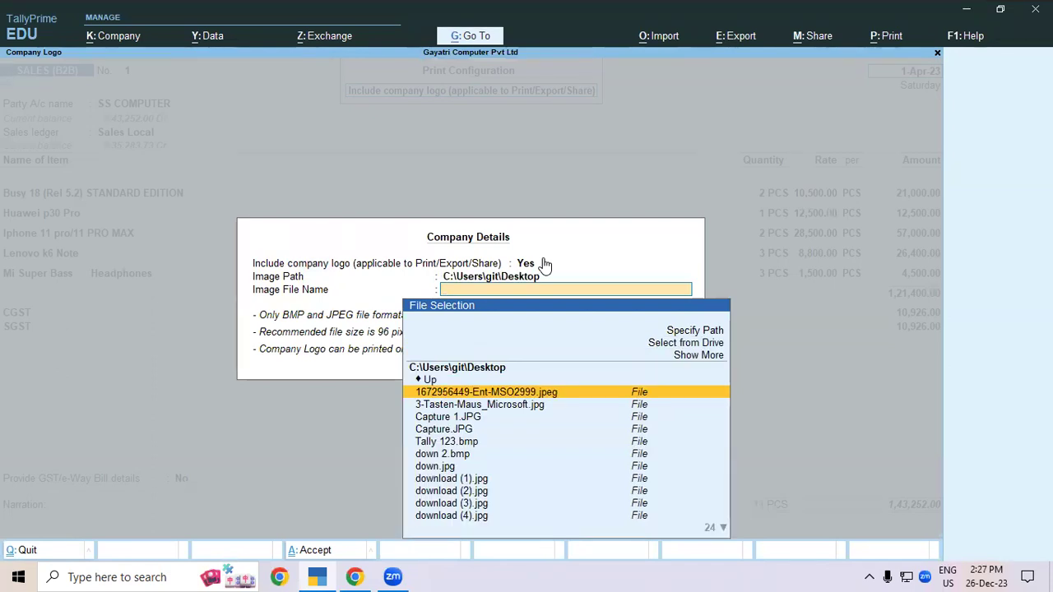
Choose git logo padrauna.jpg as the logo image file and leave the print configuration.
type("gi")
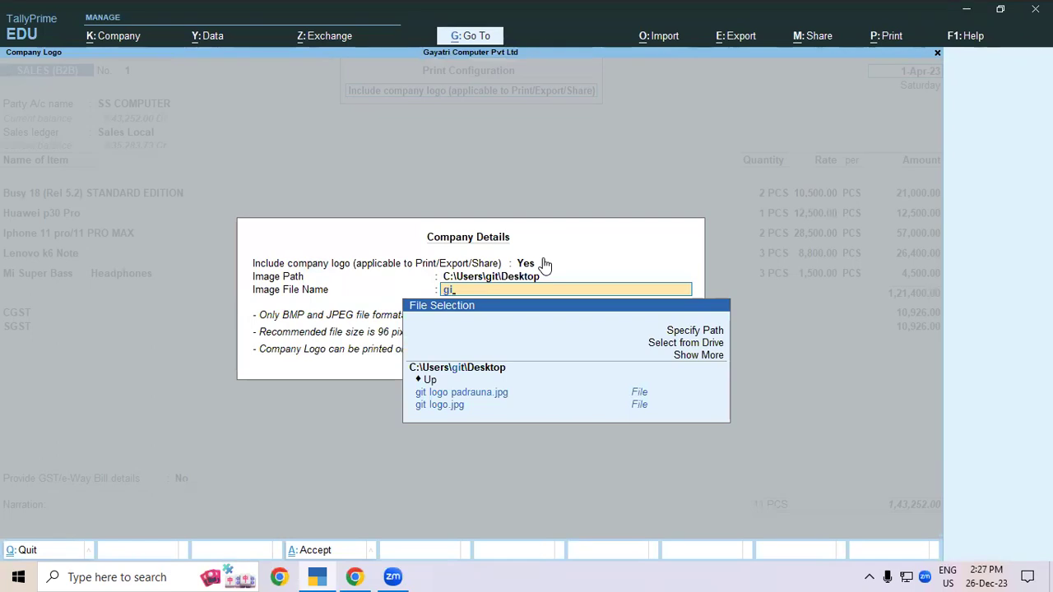
key("Down")
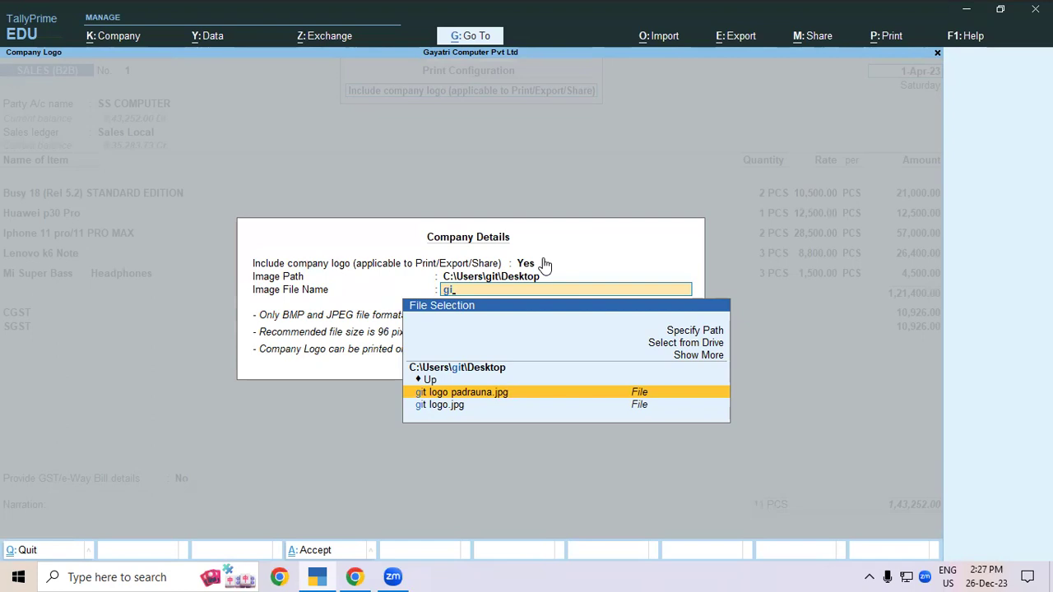
key("Return")
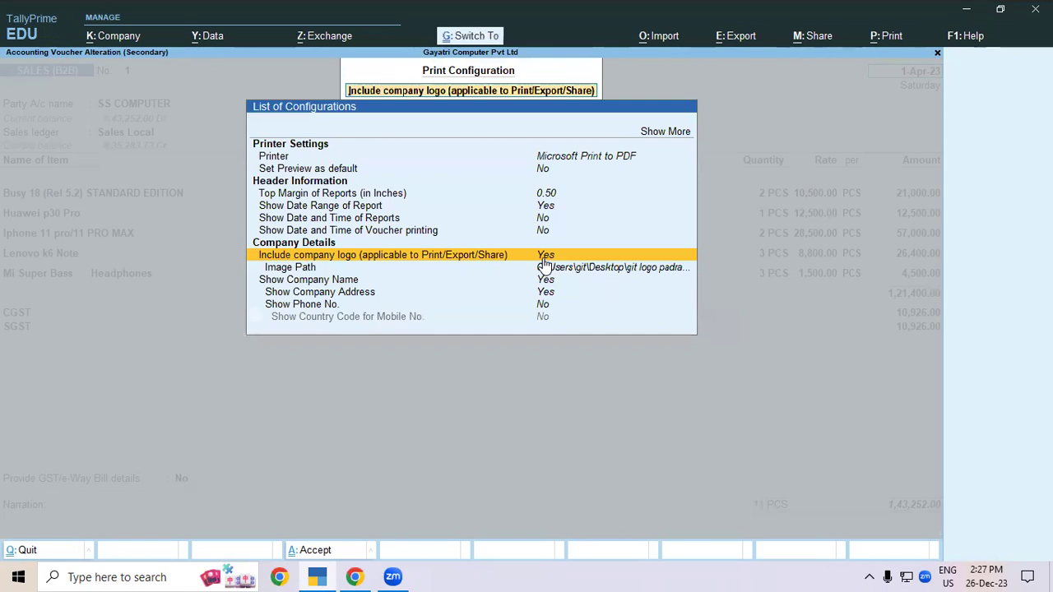
key("Escape")
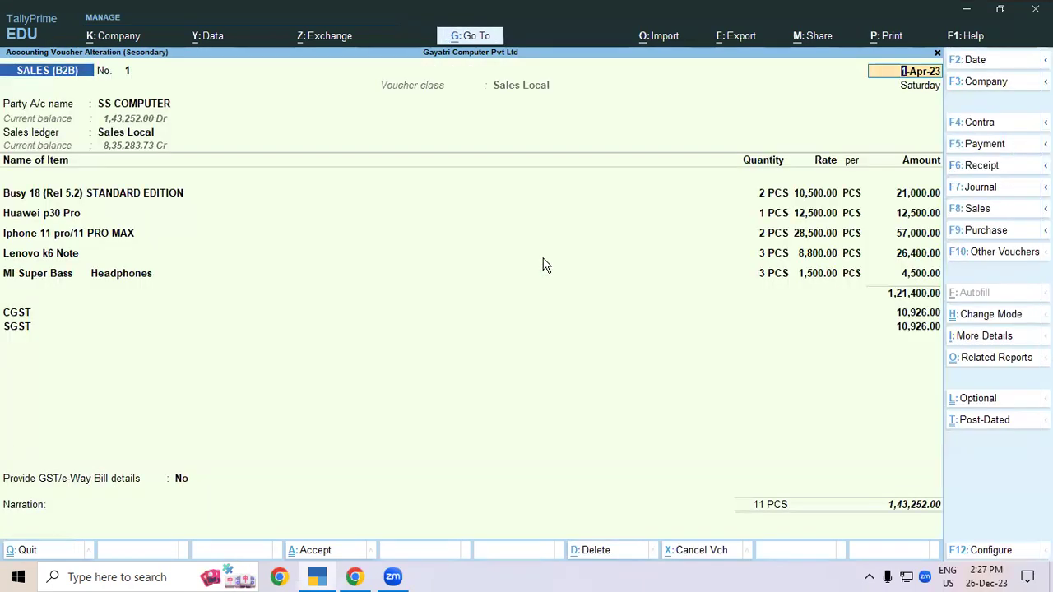
Preview the tax invoice printout of voucher 1 twice to check its header for the logo, and return to the voucher.
key("ctrl")
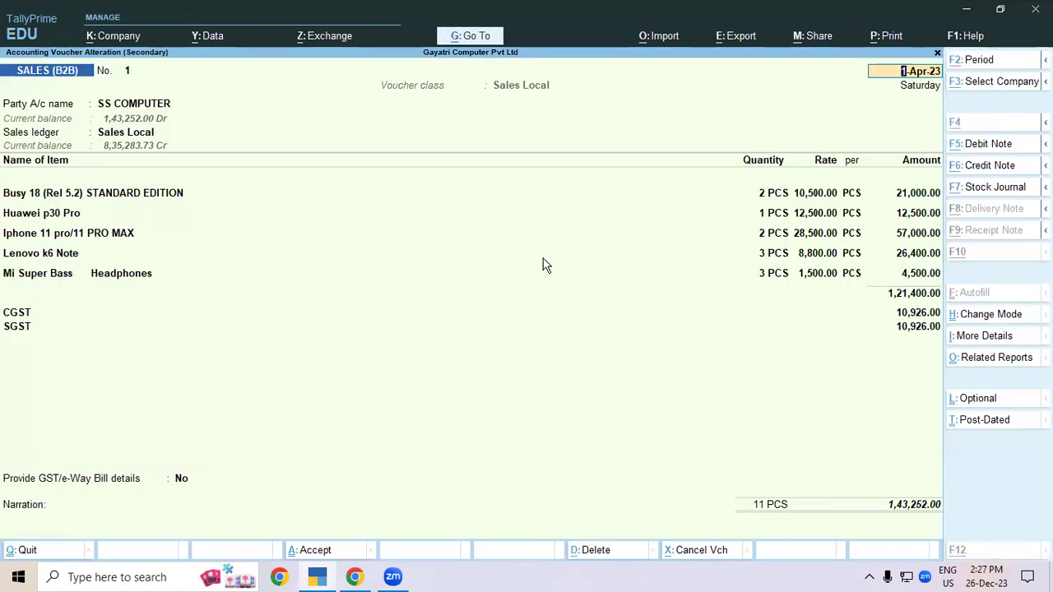
key("alt+p")
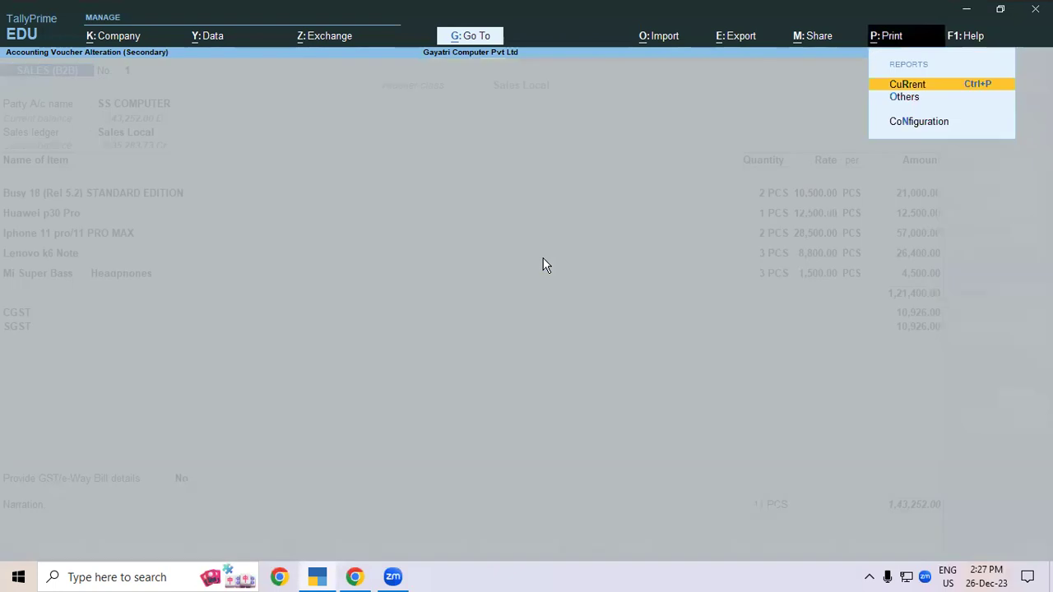
left_click(920, 86)
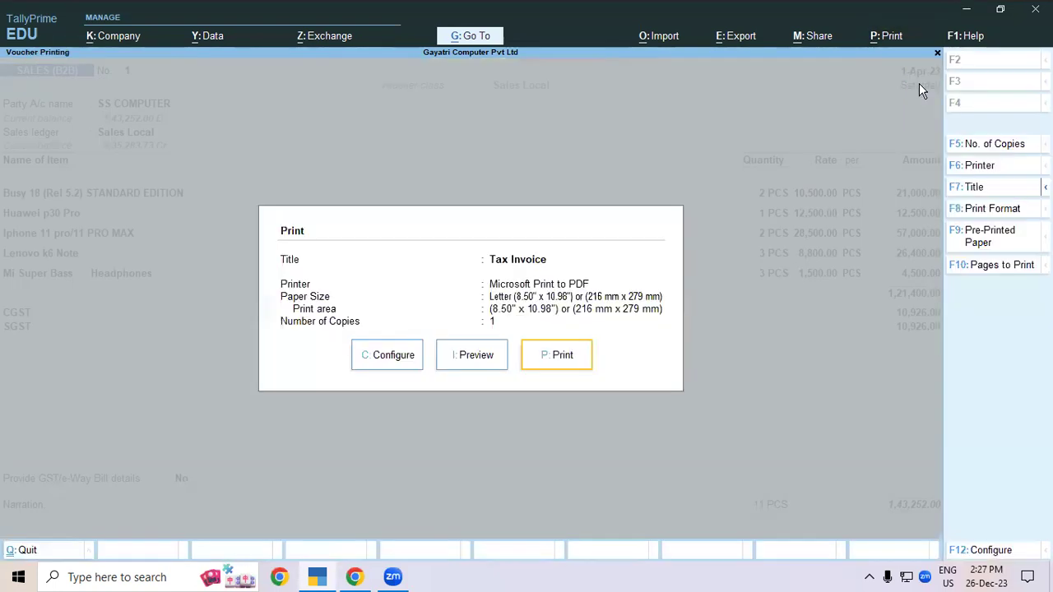
left_click(492, 354)
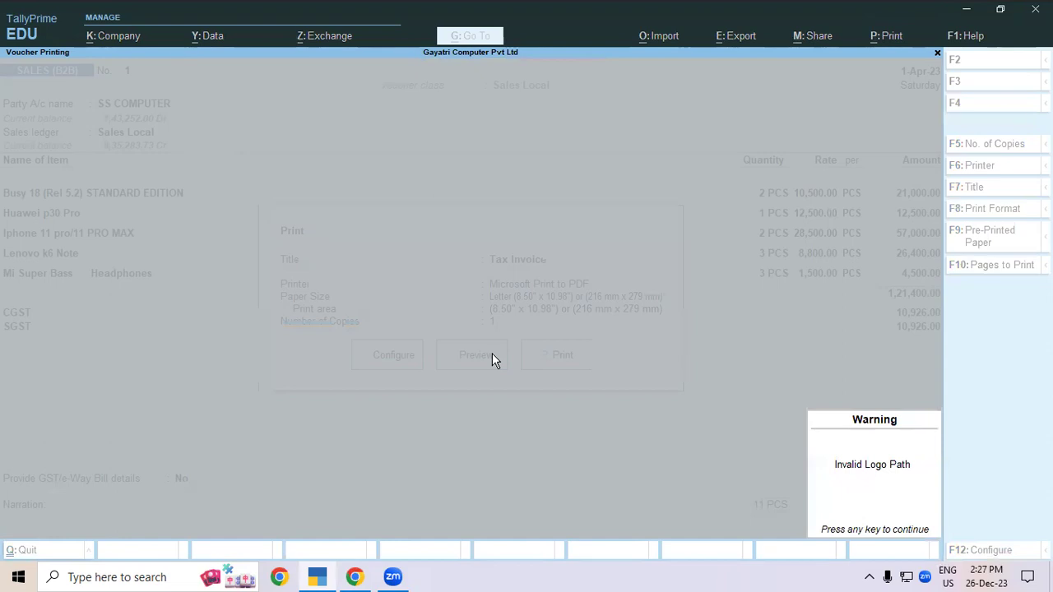
left_click(883, 532)
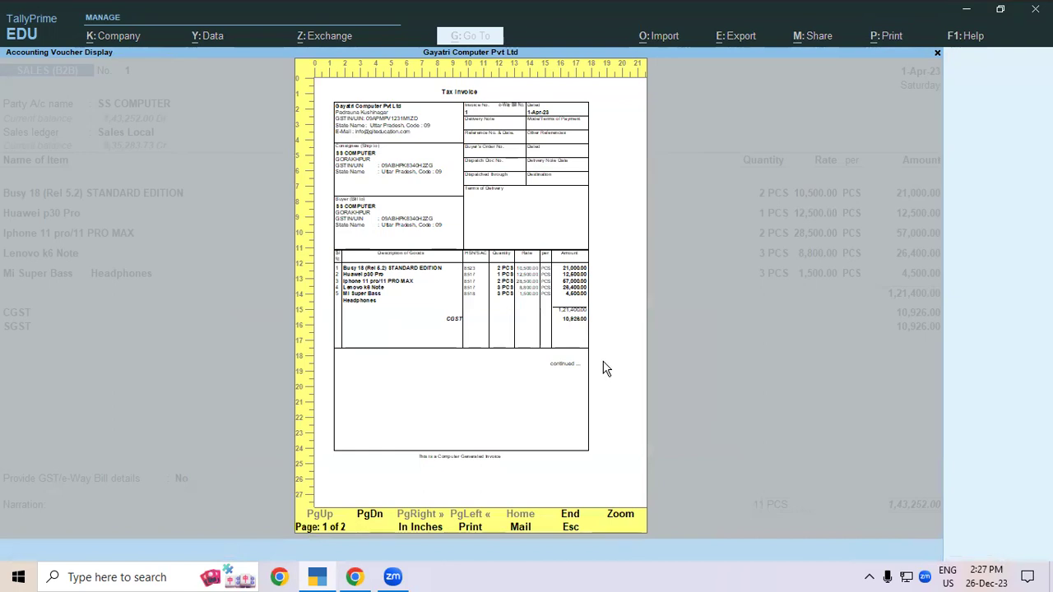
key("Escape")
left_click(484, 367)
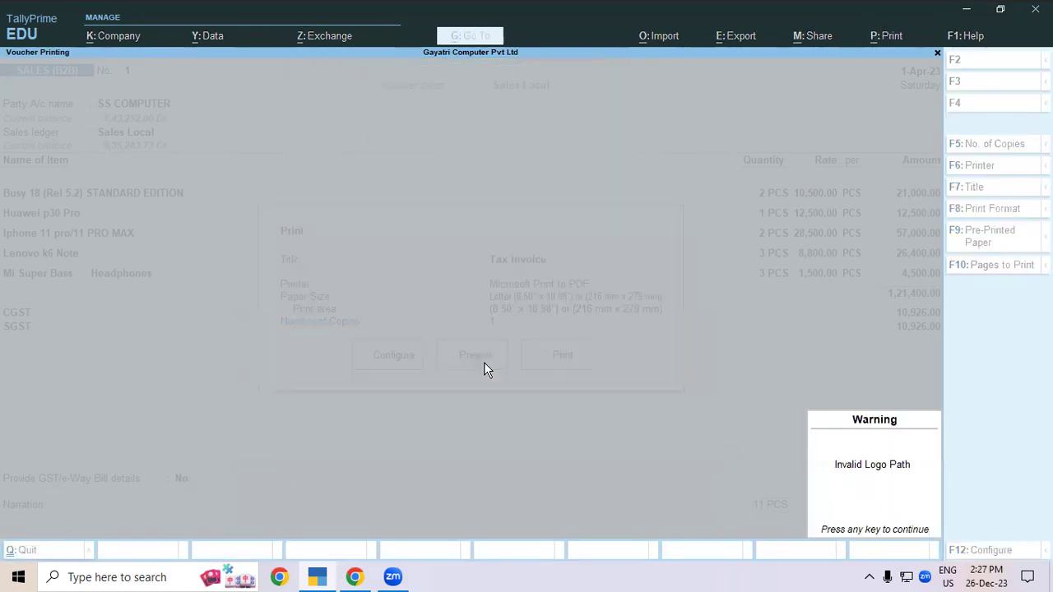
left_click(895, 477)
key("Escape")
key("Escape")
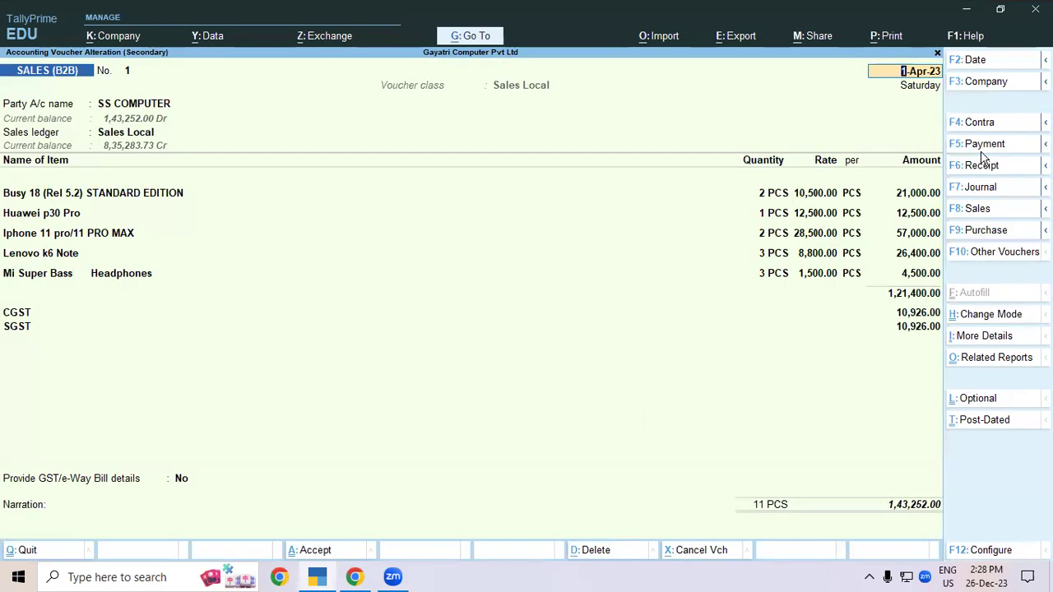
In the print configuration, set the company logo's image file to git logo.jpg from the Desktop folder and return to the voucher.
left_click(890, 38)
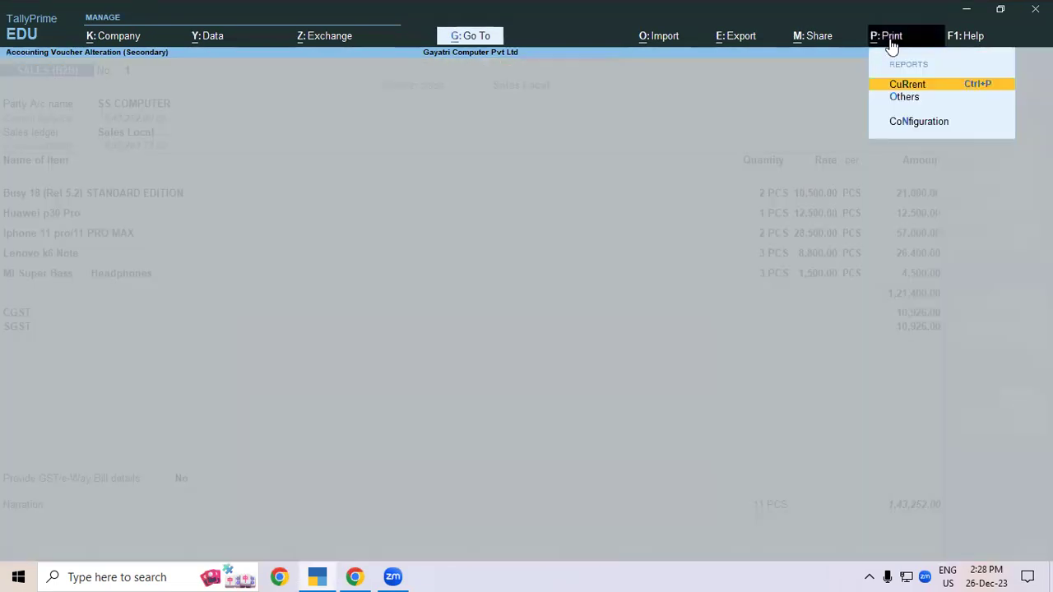
left_click(926, 125)
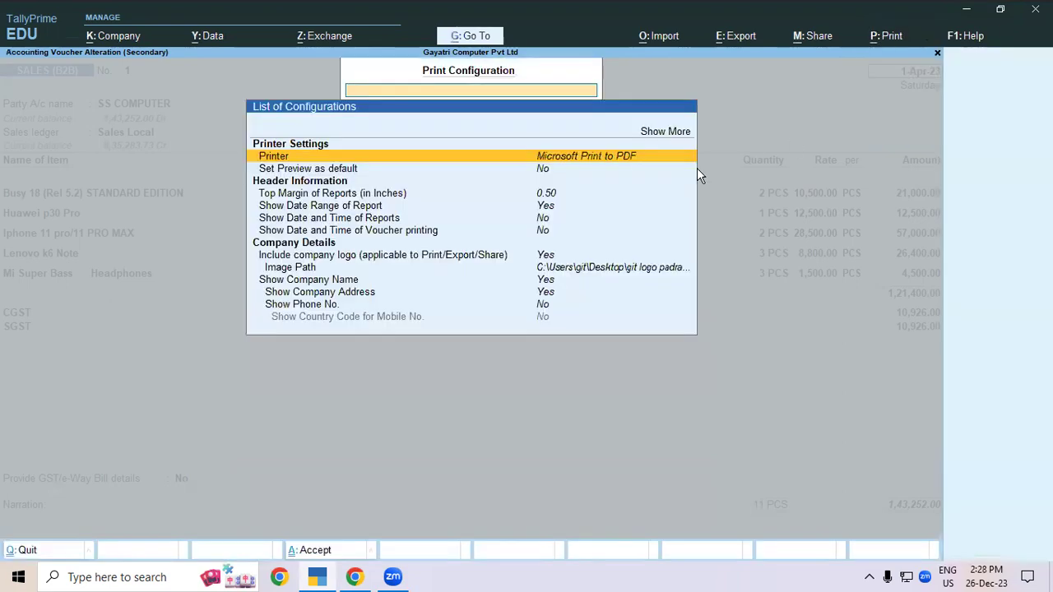
left_click(549, 260)
left_click(547, 261)
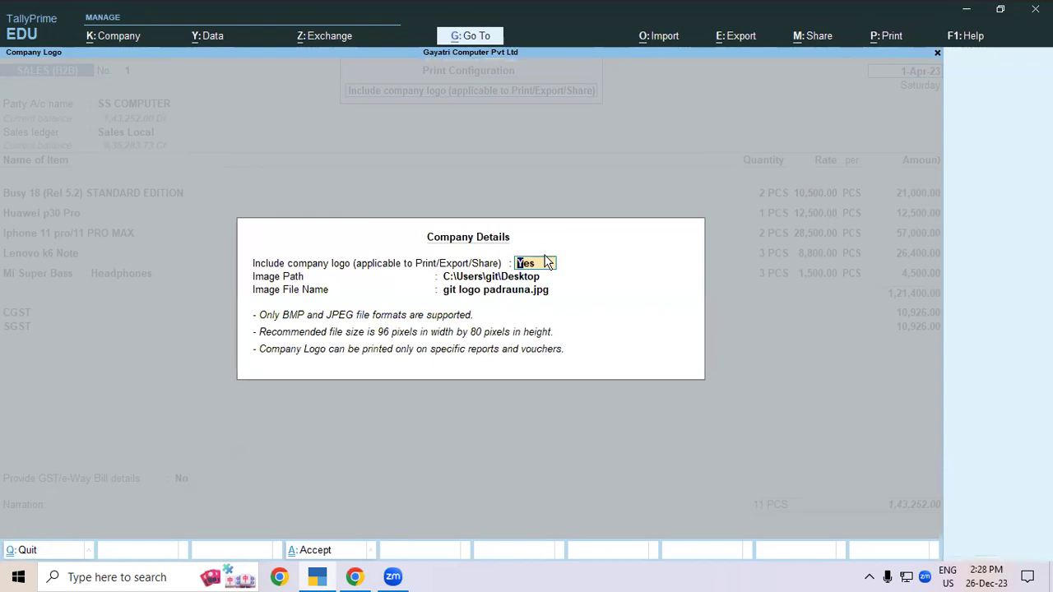
key("Return")
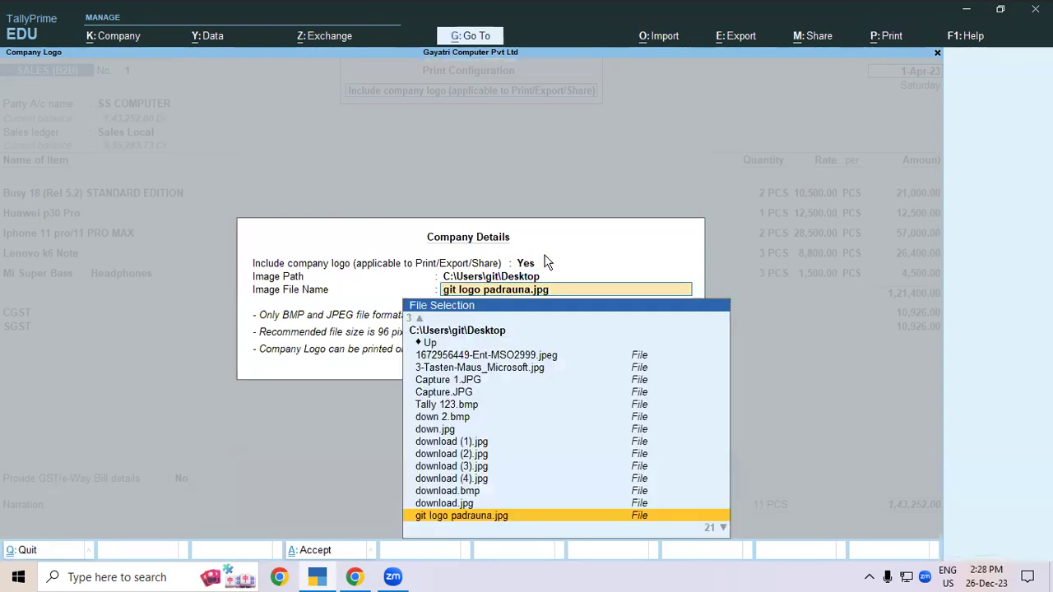
key("BackSpace")
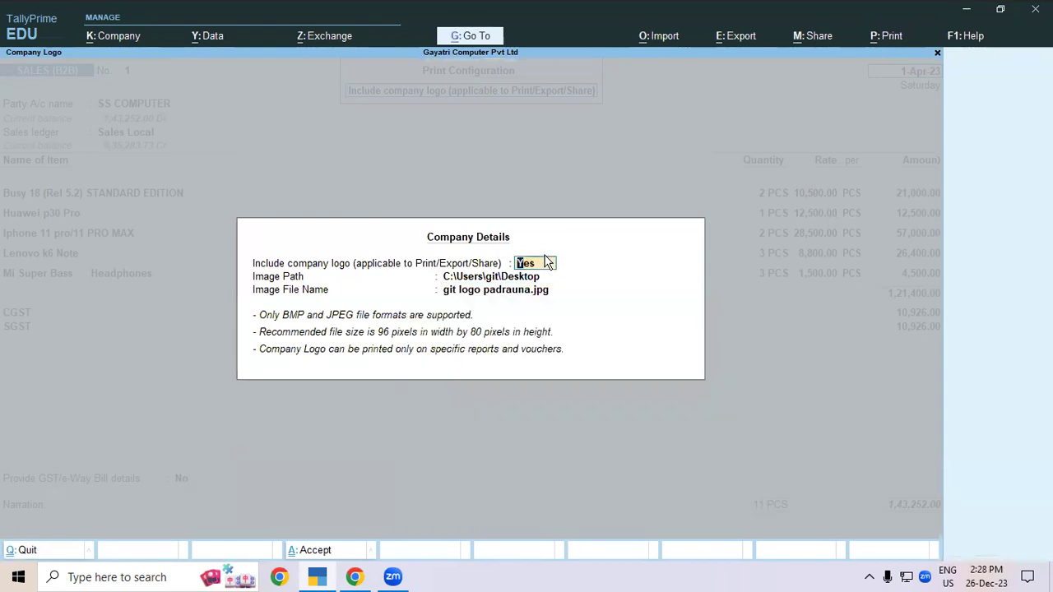
key("Return")
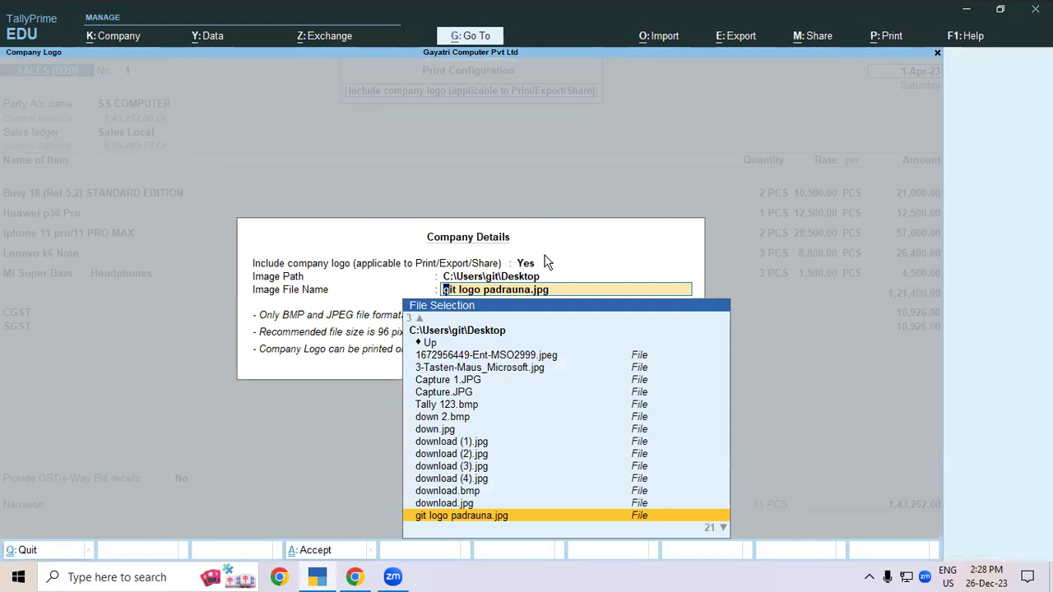
type("git")
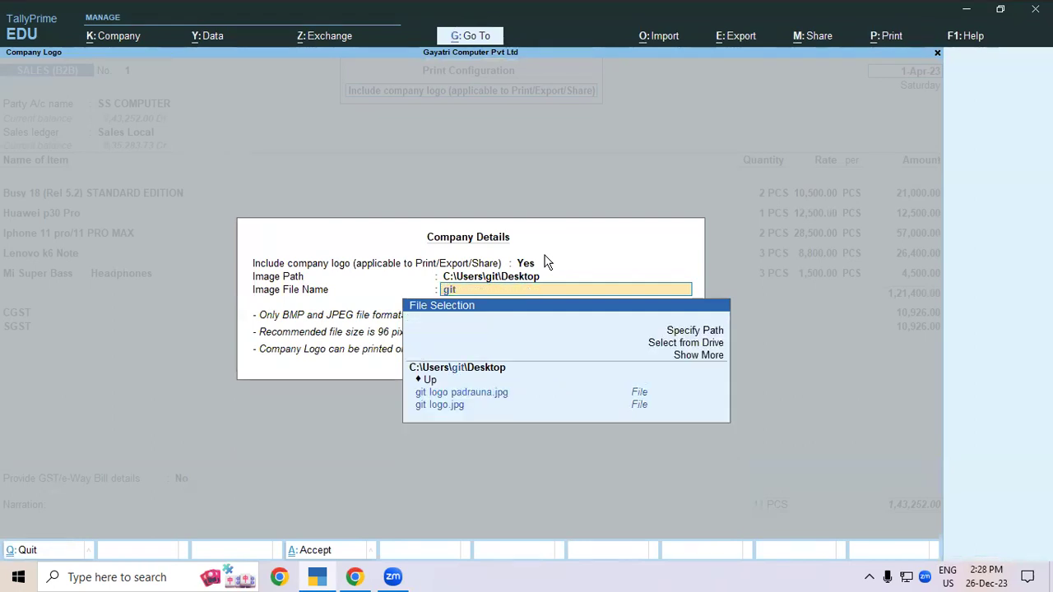
key("Down")
key("Down")
key("Return")
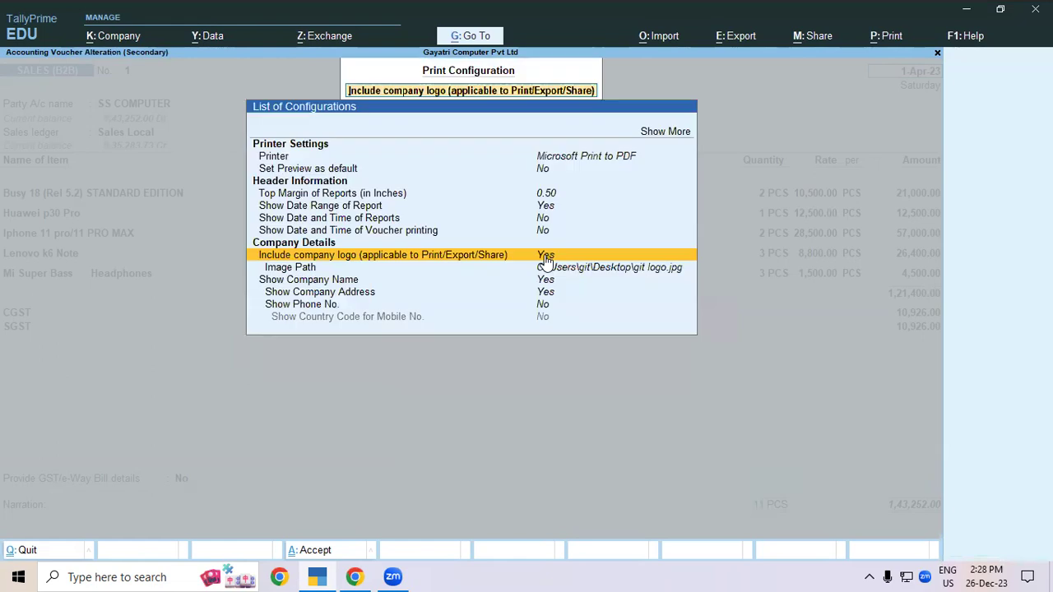
key("Return")
key("Return")
key("Return")
key("Escape")
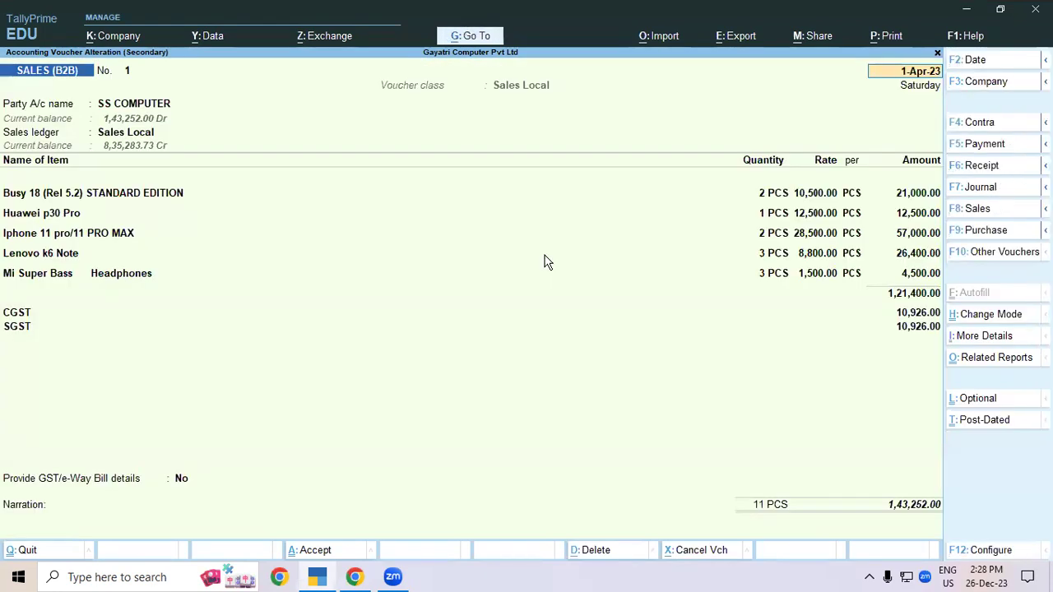
Preview the voucher's tax invoice again to check the replaced logo image, and return to the voucher.
key("ctrl")
key("alt+p")
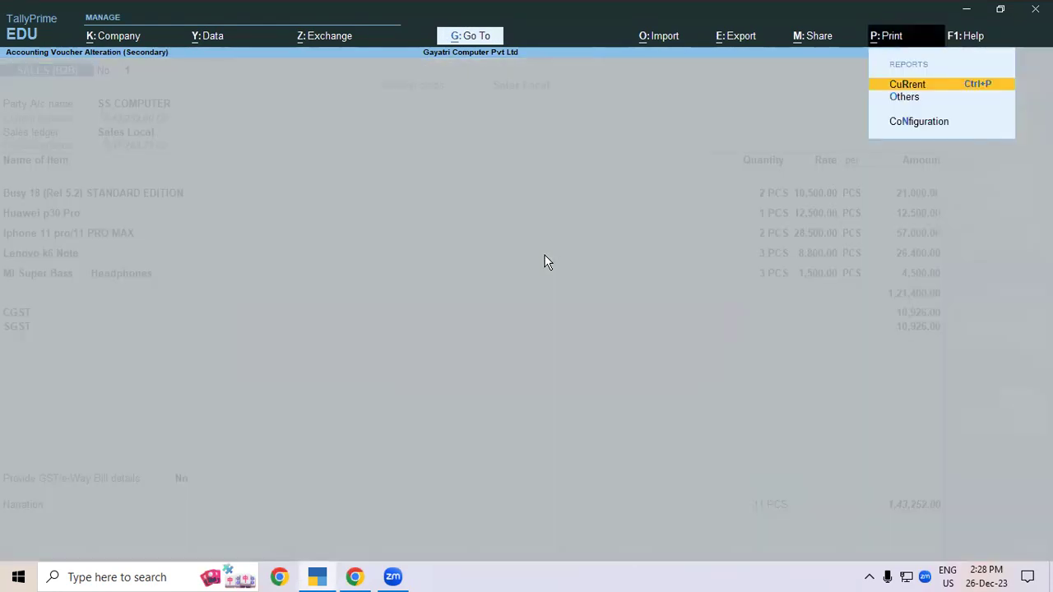
left_click(908, 87)
left_click(474, 352)
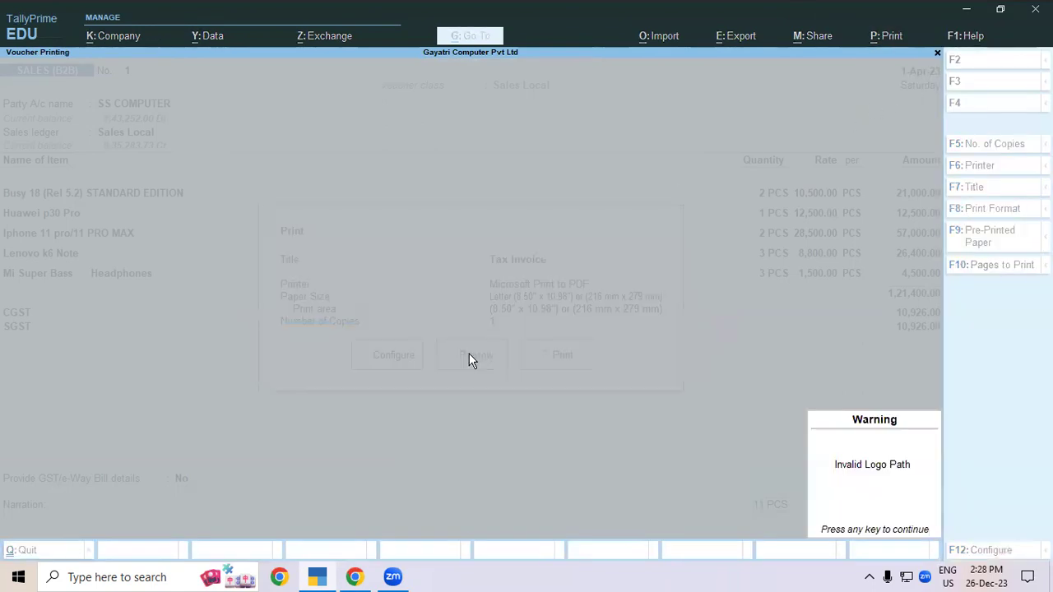
key("Return")
key("Escape")
key("Escape")
Go back to the Gateway of Tally and reopen the Day Book from the additional reports.
key("Escape")
key("Escape")
key("Escape")
key("Escape")
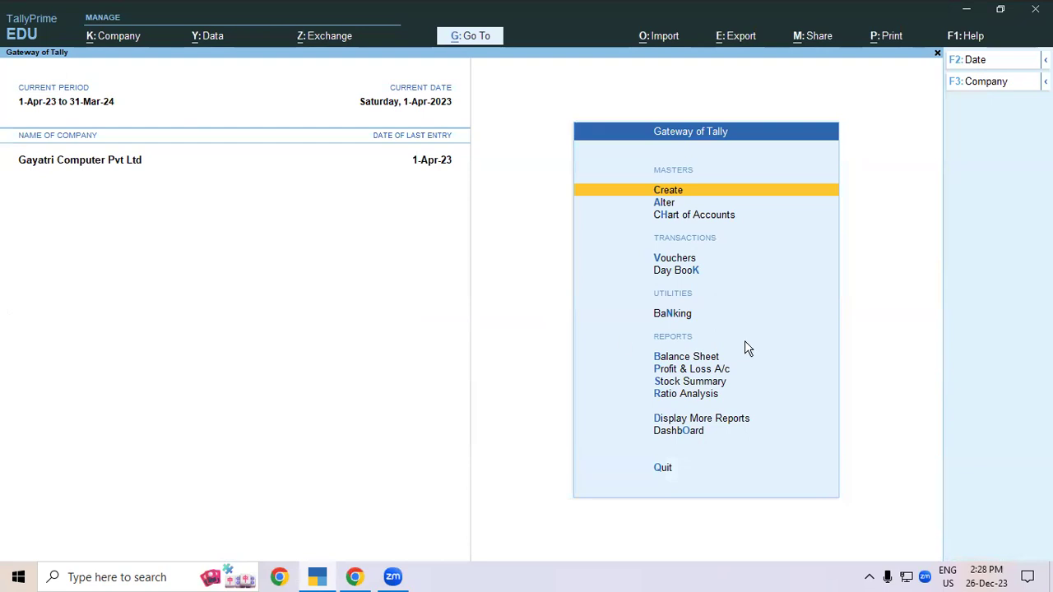
key("d")
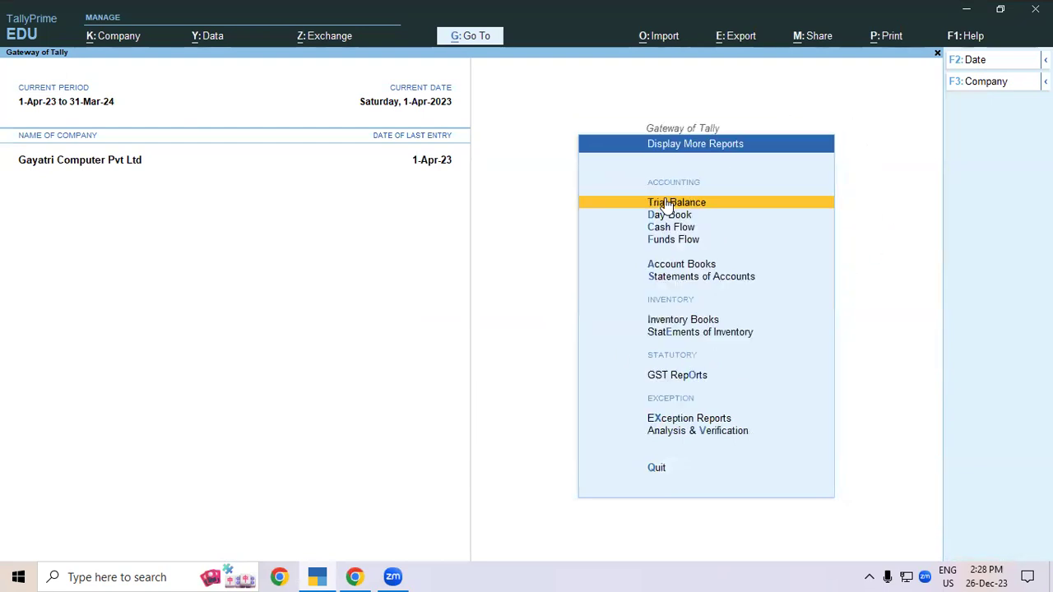
key("y")
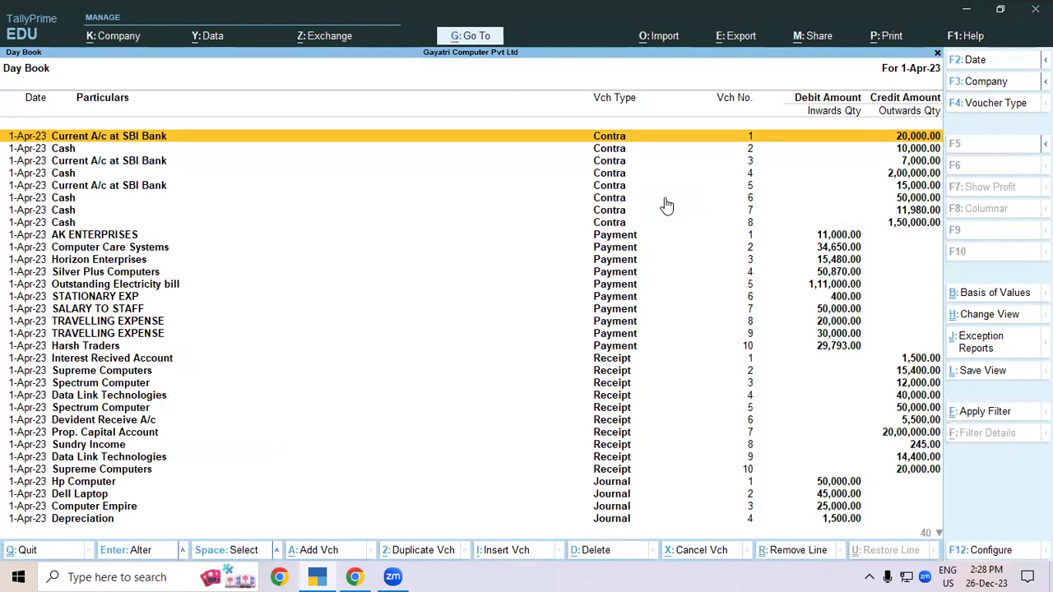
Filter the Day Book by the SALES (B2B) voucher type and open voucher 2 for Satyam Computer.
key("F4")
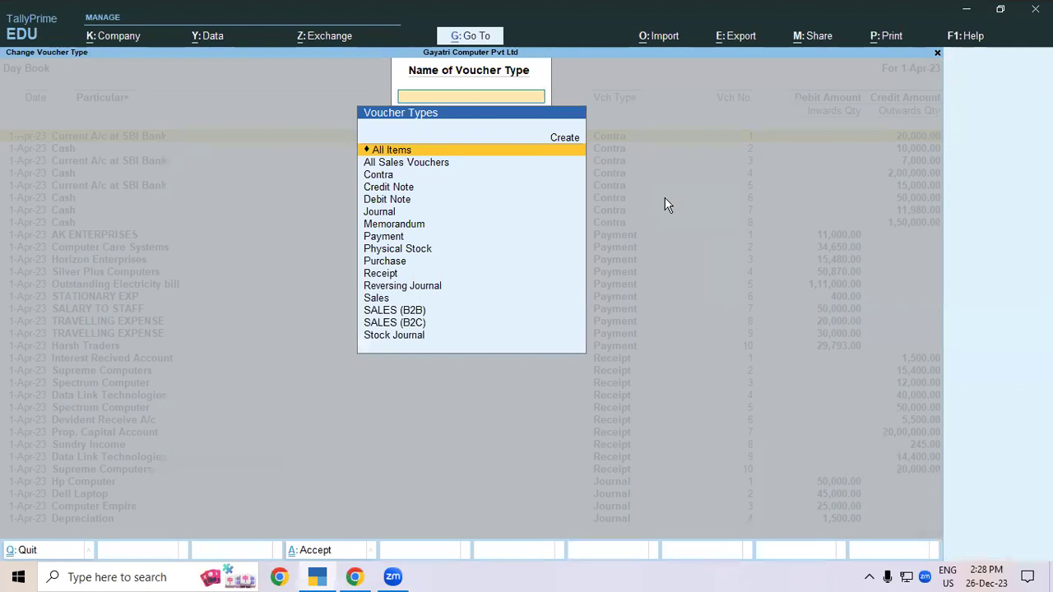
type("Sa")
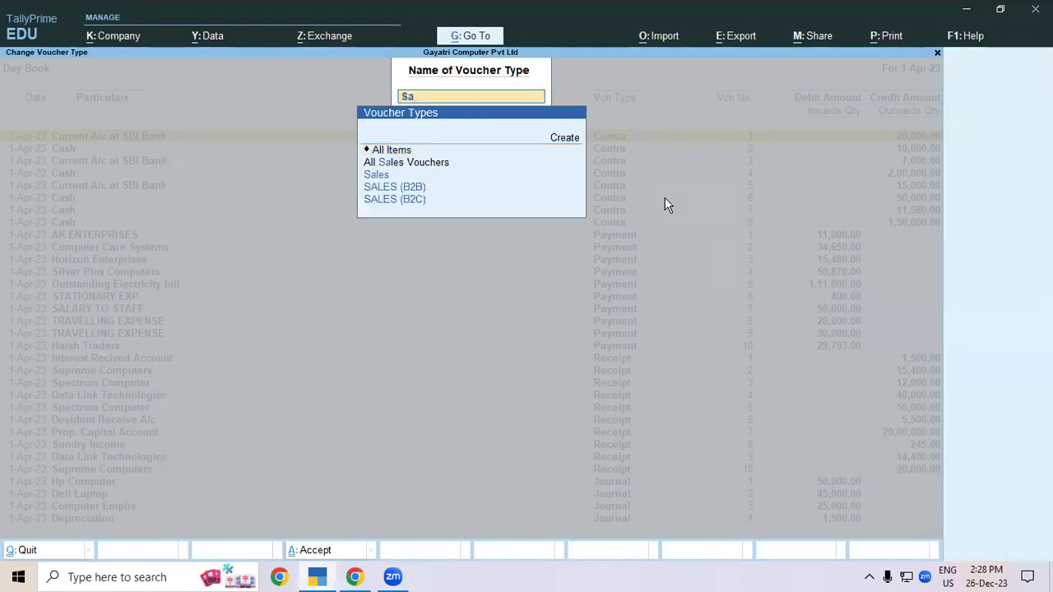
key("Down")
key("Return")
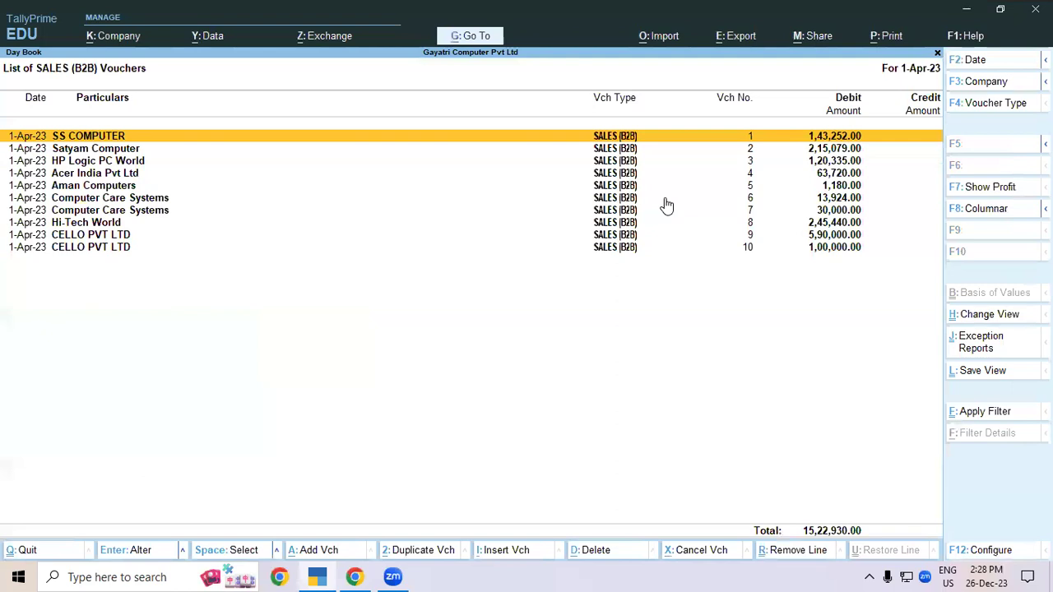
key("Down")
key("Return")
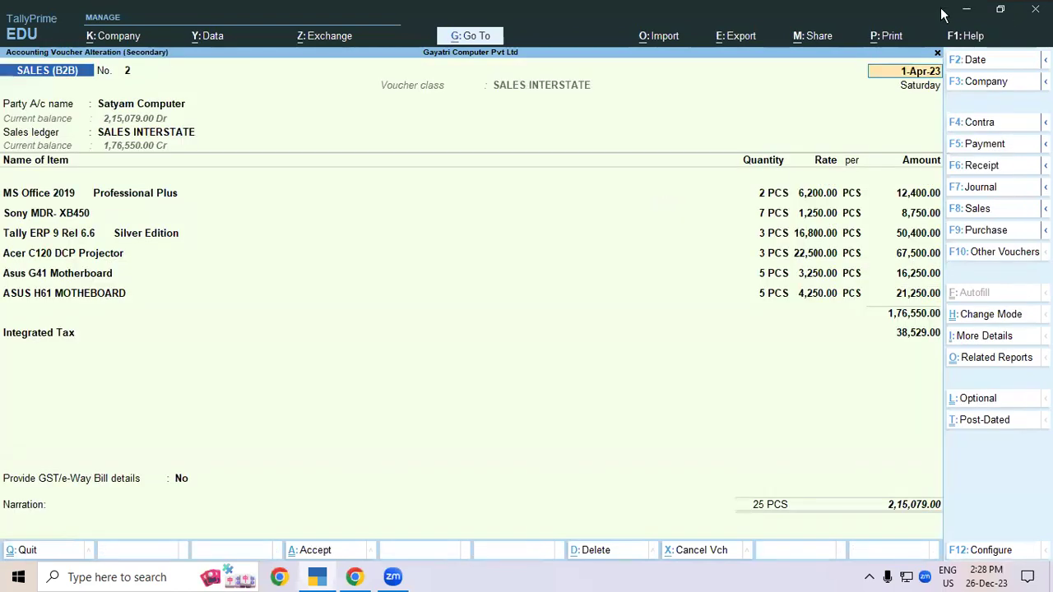
Open the company logo details in the print configuration and browse the image files in the Desktop folder.
left_click(888, 37)
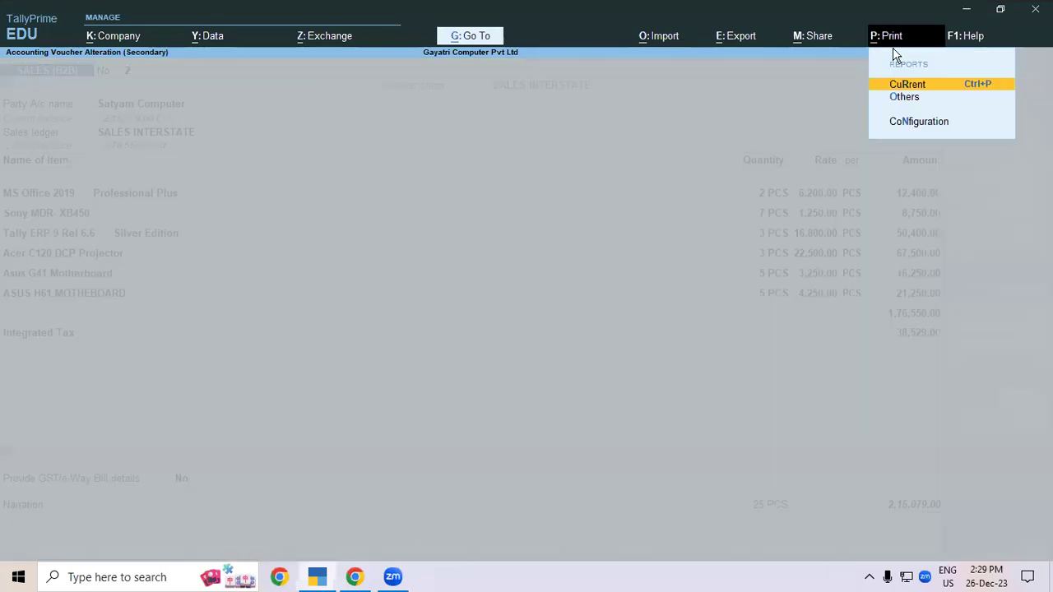
left_click(914, 122)
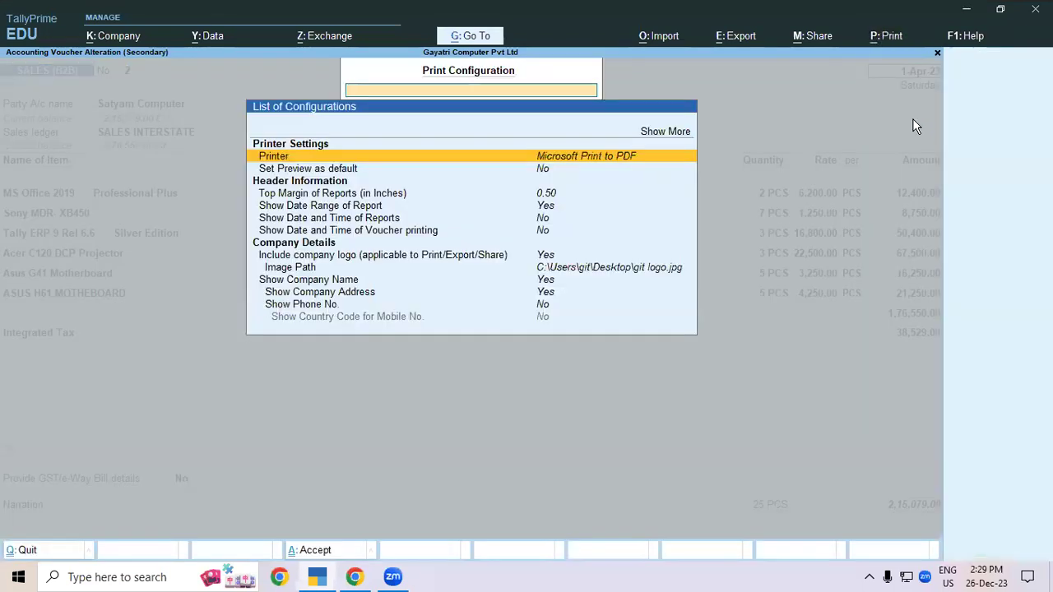
left_click(547, 256)
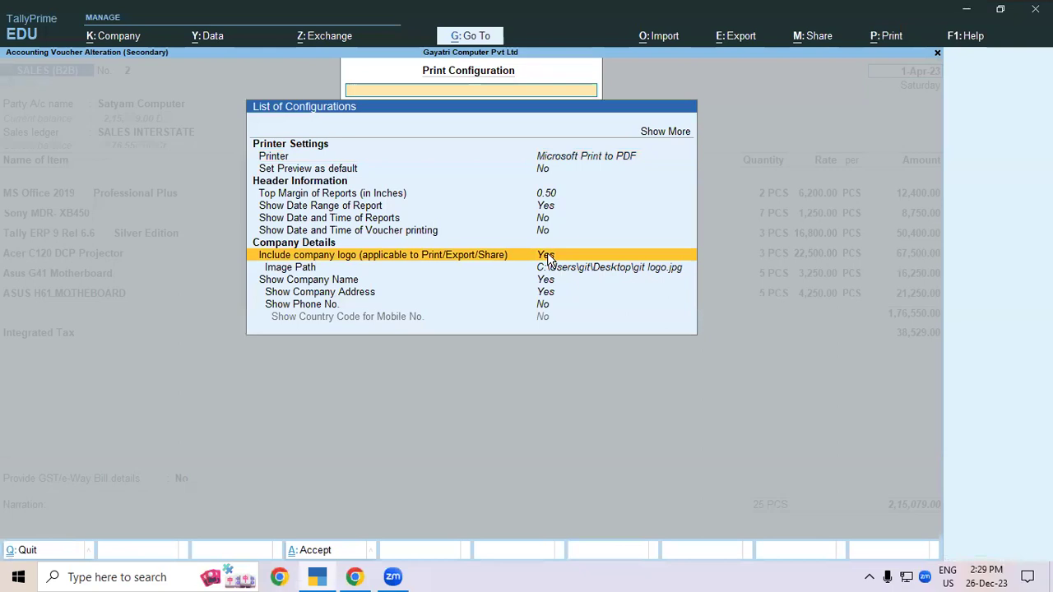
left_click(547, 256)
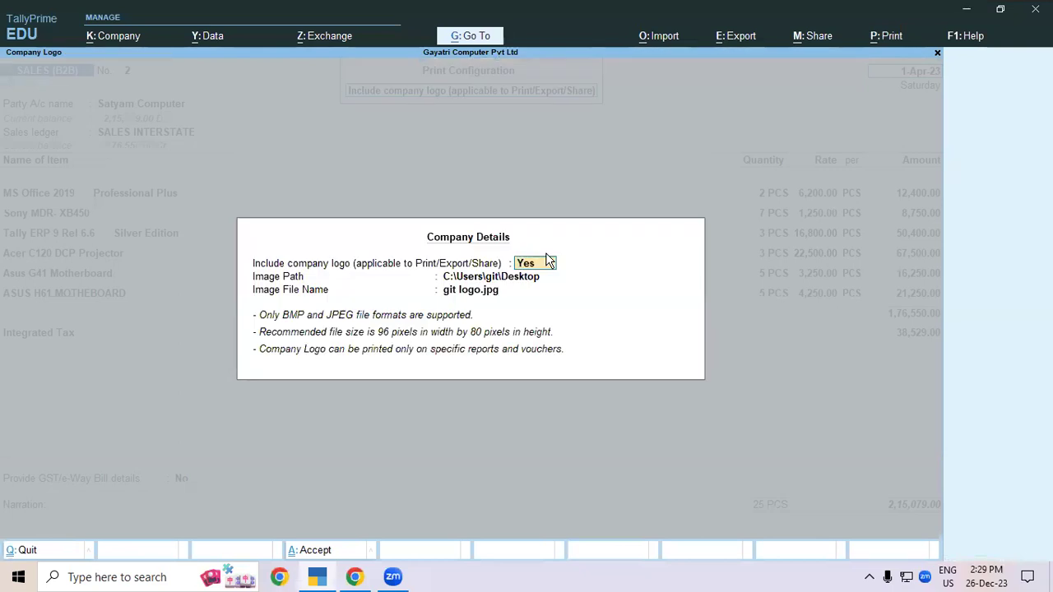
key("Return")
key("Return")
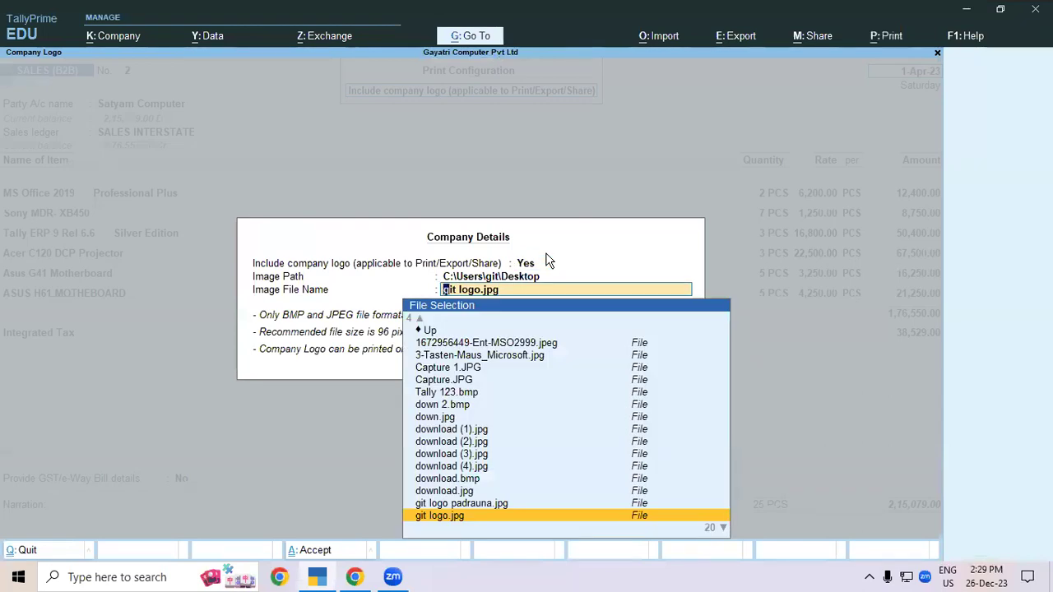
left_click(548, 262)
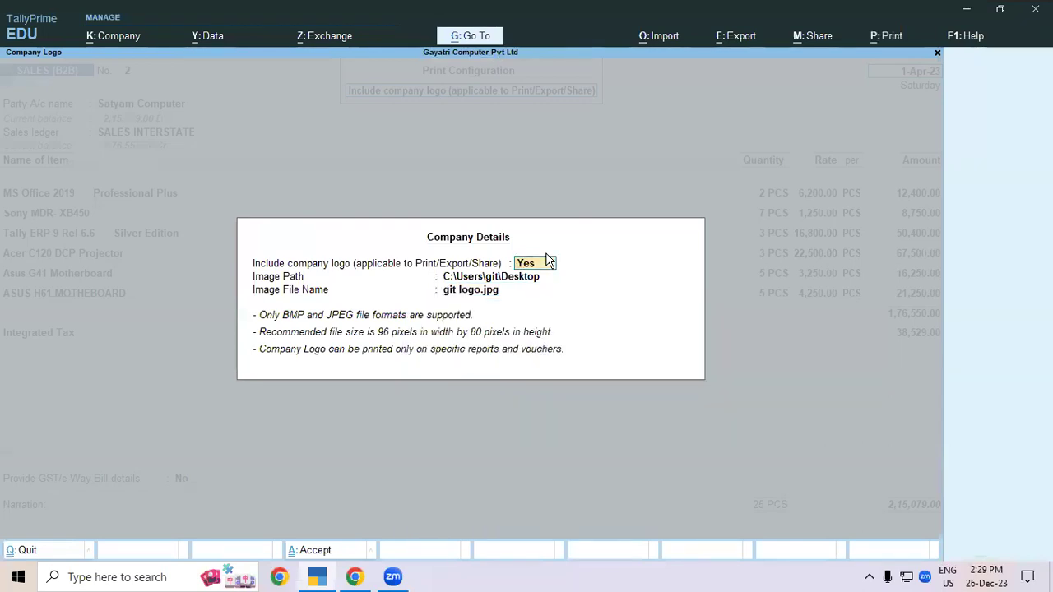
key("Return")
key("Return")
left_click(548, 262)
key("Return")
key("Return")
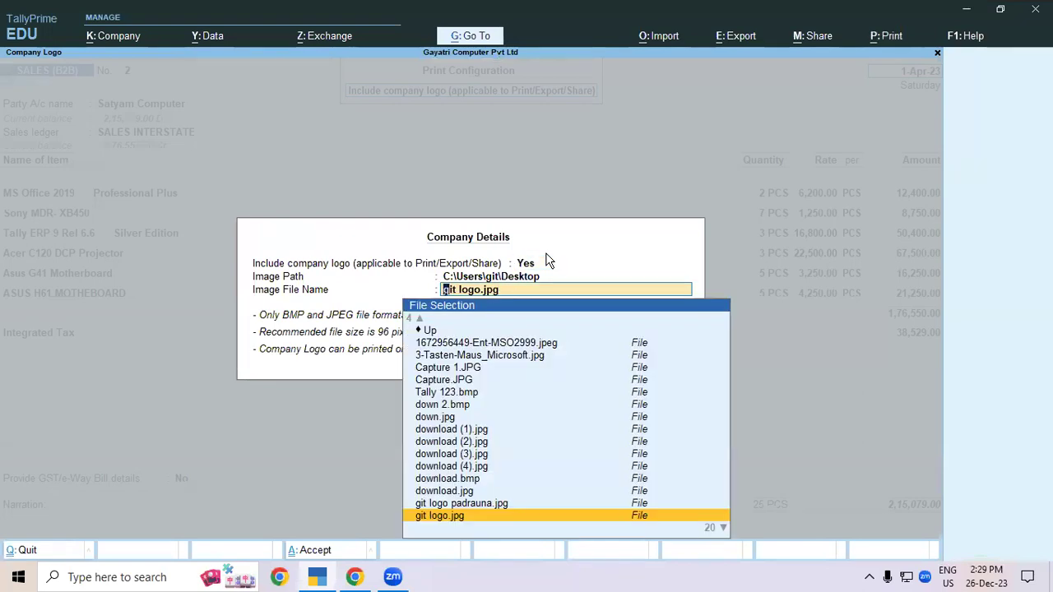
scroll(483, 448, "down", 2)
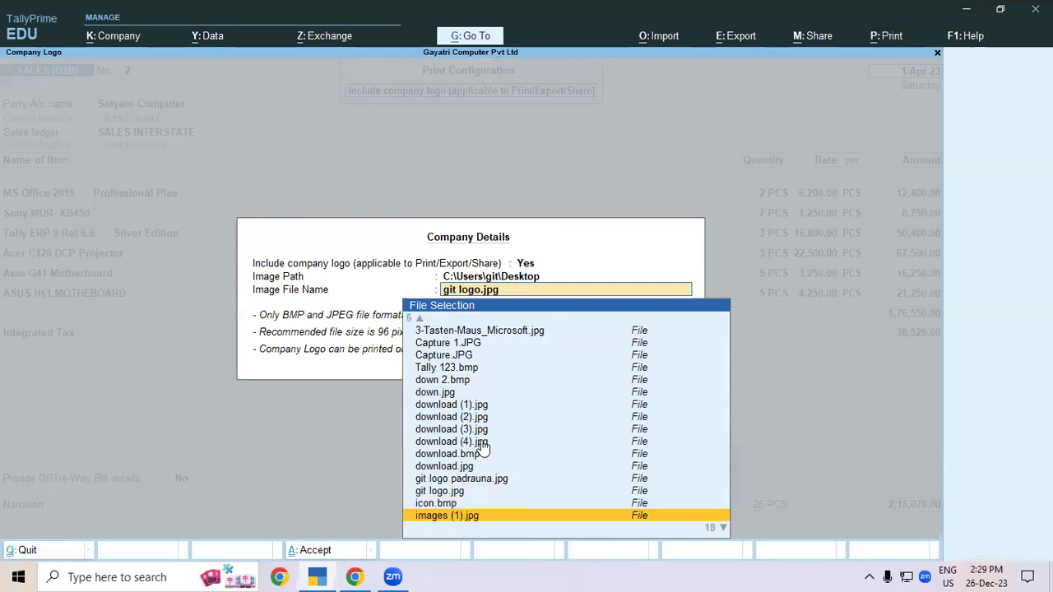
scroll(483, 448, "up", 1)
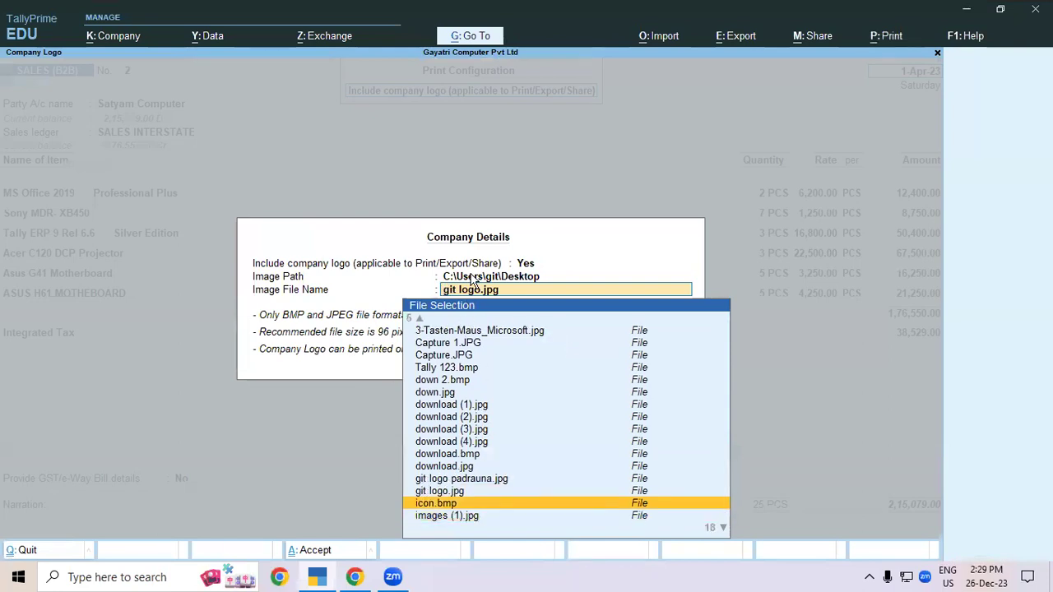
Set the option to include the company logo to No in the company details.
key("BackSpace")
key("BackSpace")
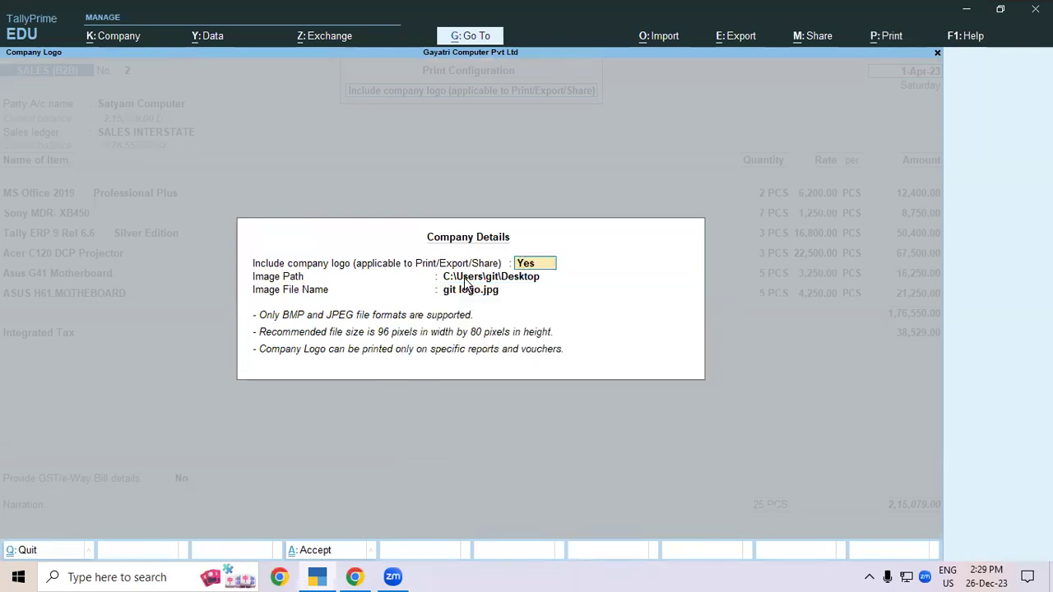
type("no")
key("Return")
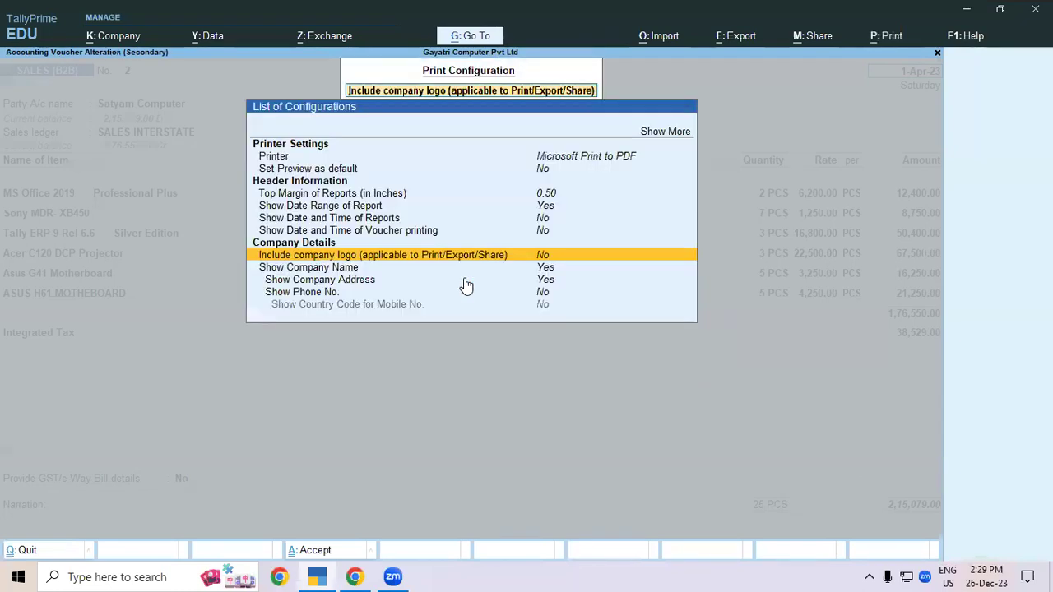
Set the company logo option to Yes and switch the image location to the Desktop folder.
key("Return")
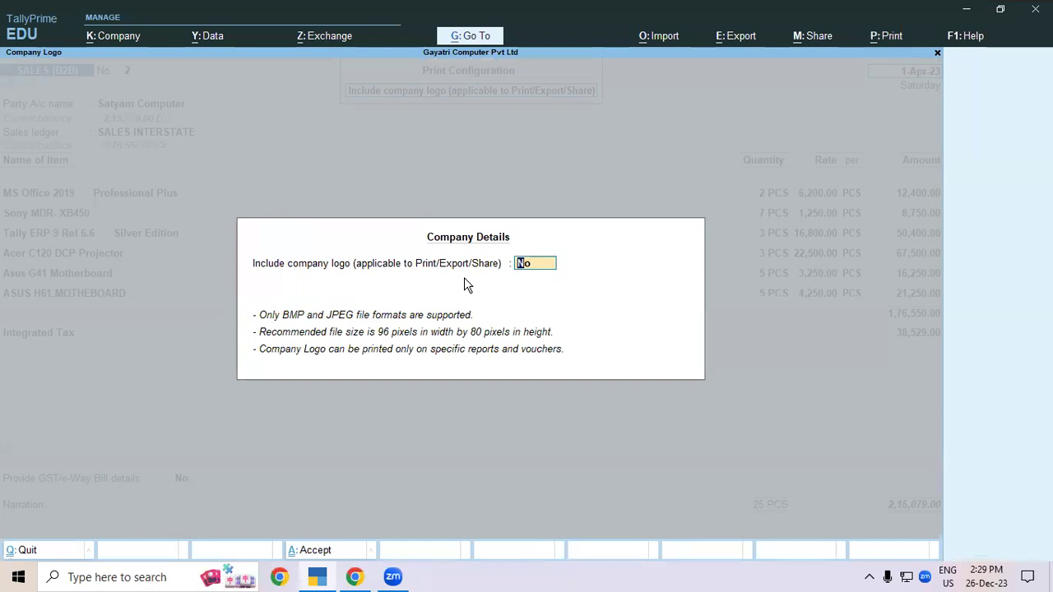
type("y")
key("Return")
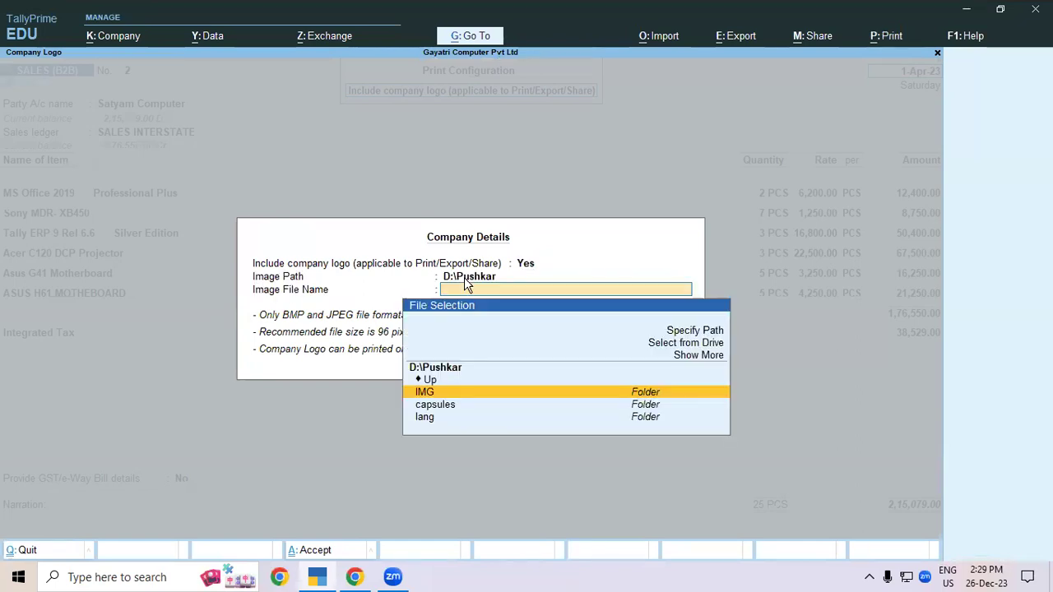
key("Up")
key("Return")
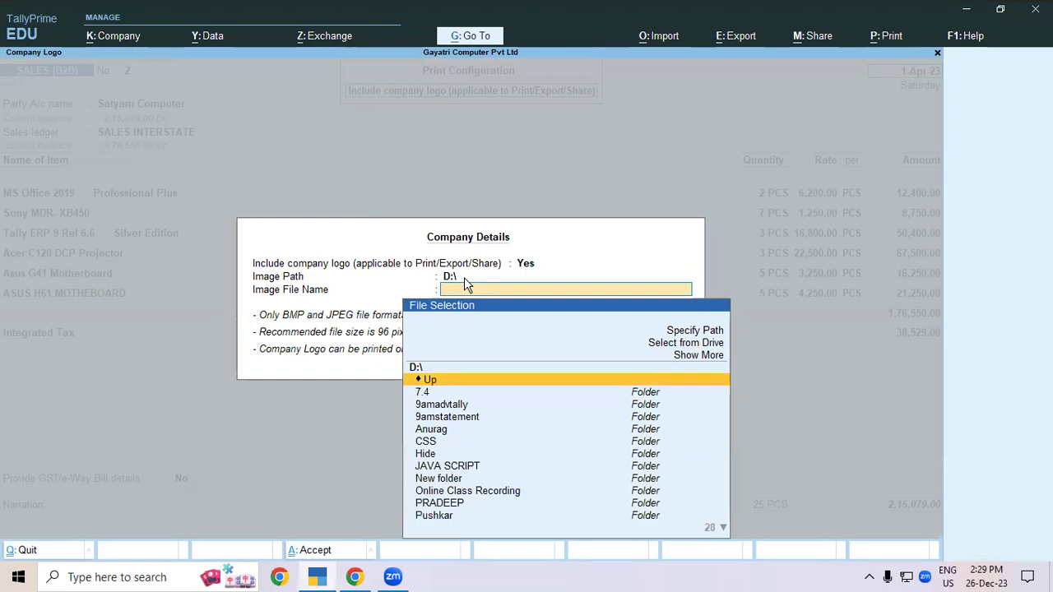
key("Return")
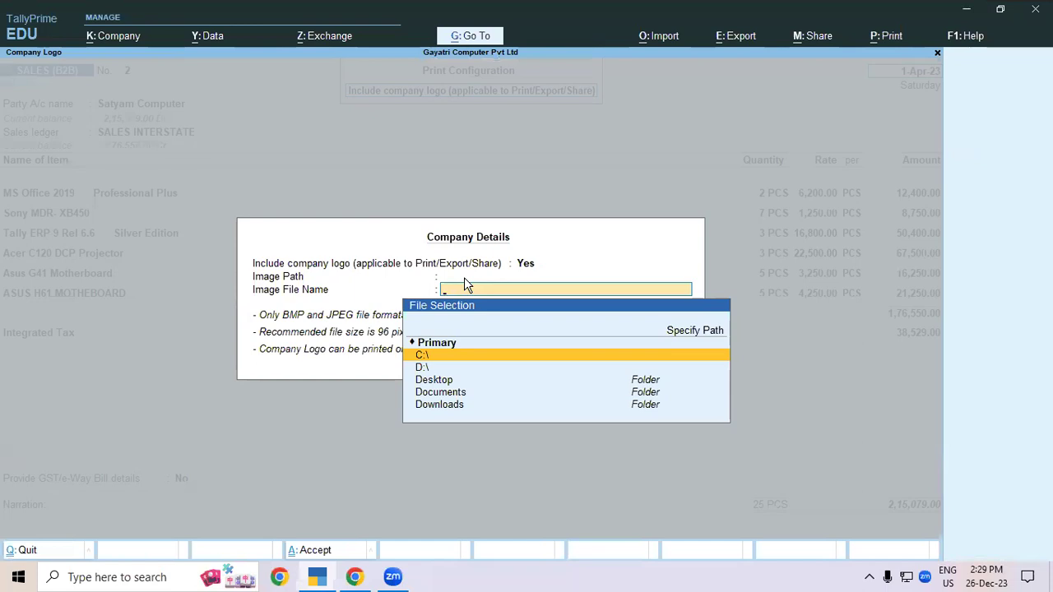
key("Down")
key("Down")
key("Return")
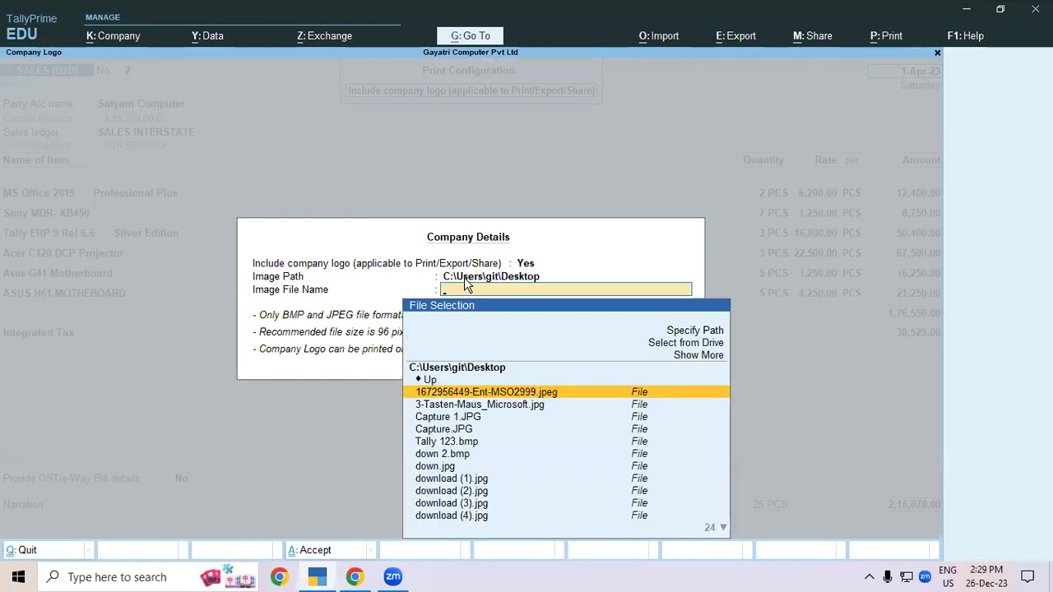
Choose logo1.jpg from the Desktop folder as the company logo image and return to the voucher.
key("Down")
key("Down")
key("Down")
key("Down")
key("Down")
key("Down")
key("Down")
key("Down")
key("Down")
key("Down")
key("Down")
key("Down")
key("Down")
key("Down")
key("Down")
key("Down")
key("Down")
key("Down")
key("Down")
key("Down")
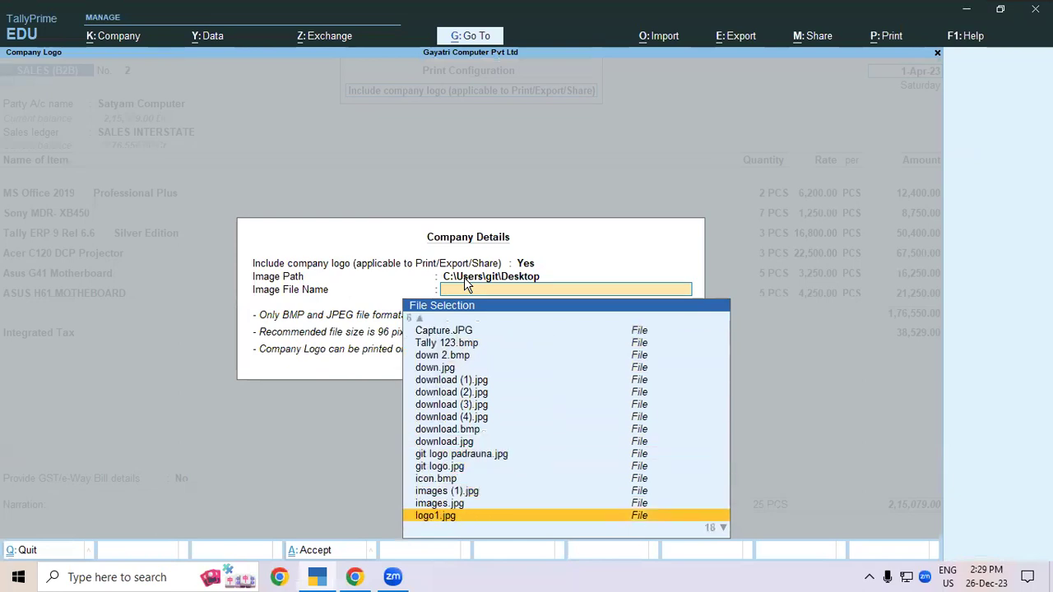
key("Down")
key("Up")
key("Up")
key("Up")
key("Up")
key("Up")
key("Up")
key("Up")
key("Up")
key("Up")
key("Up")
key("Up")
key("Up")
key("Up")
key("Up")
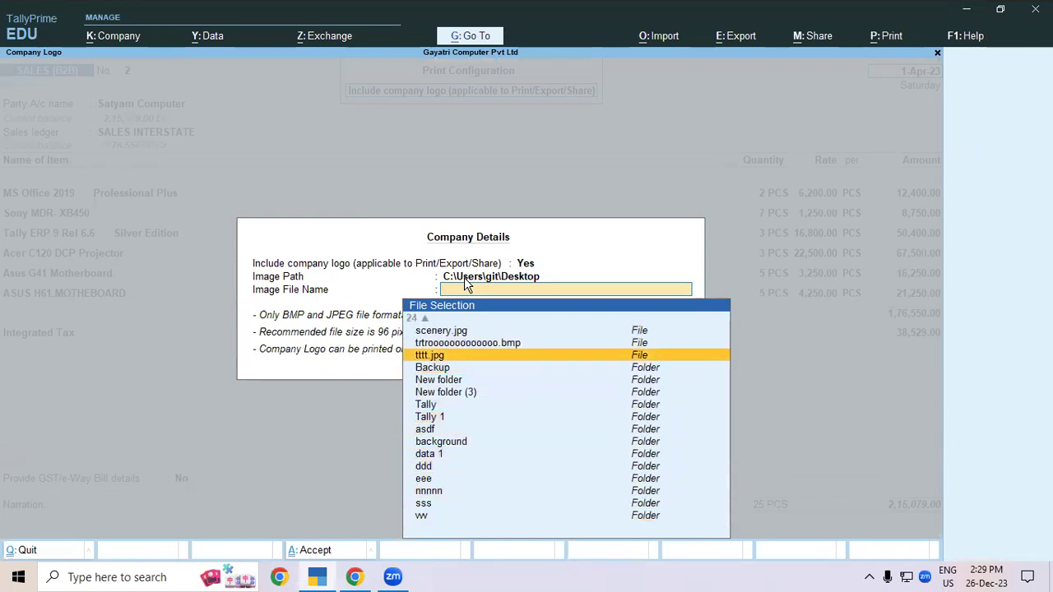
key("Up")
key("Up")
key("Up")
key("Up")
key("Up")
key("Down")
key("Down")
key("Down")
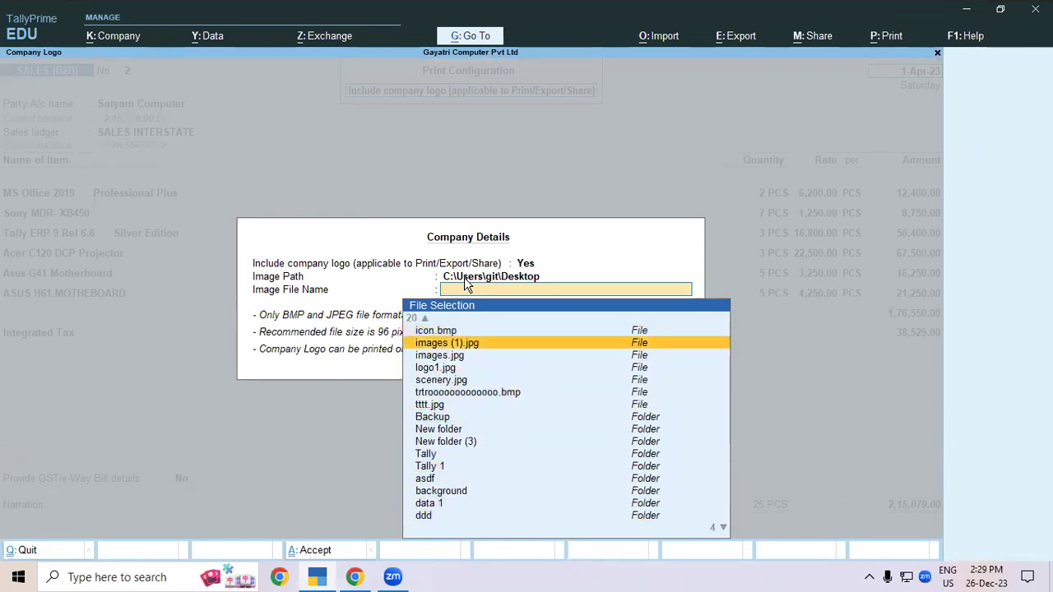
key("Return")
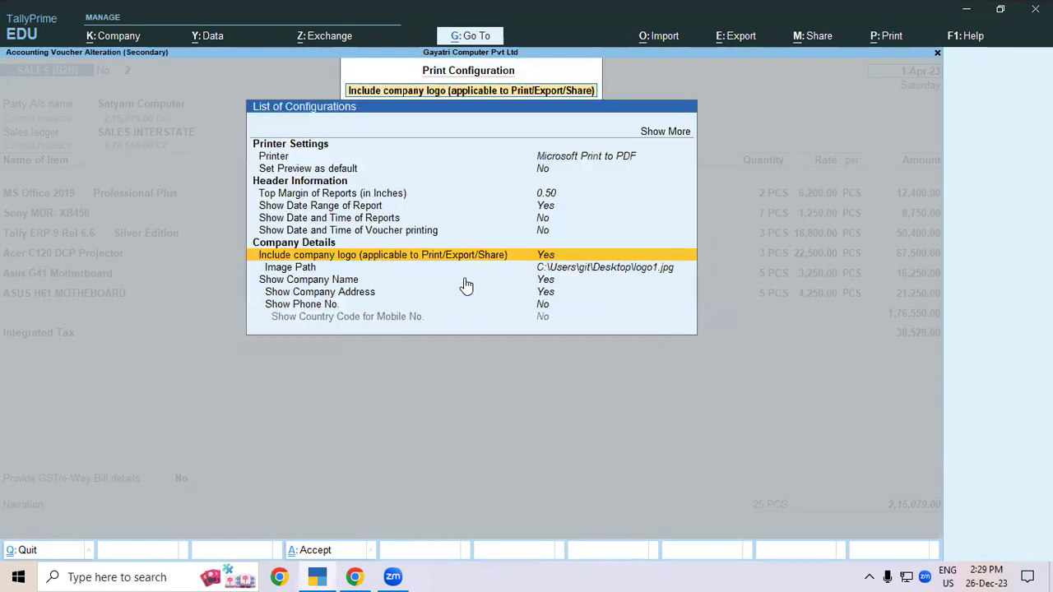
key("Escape")
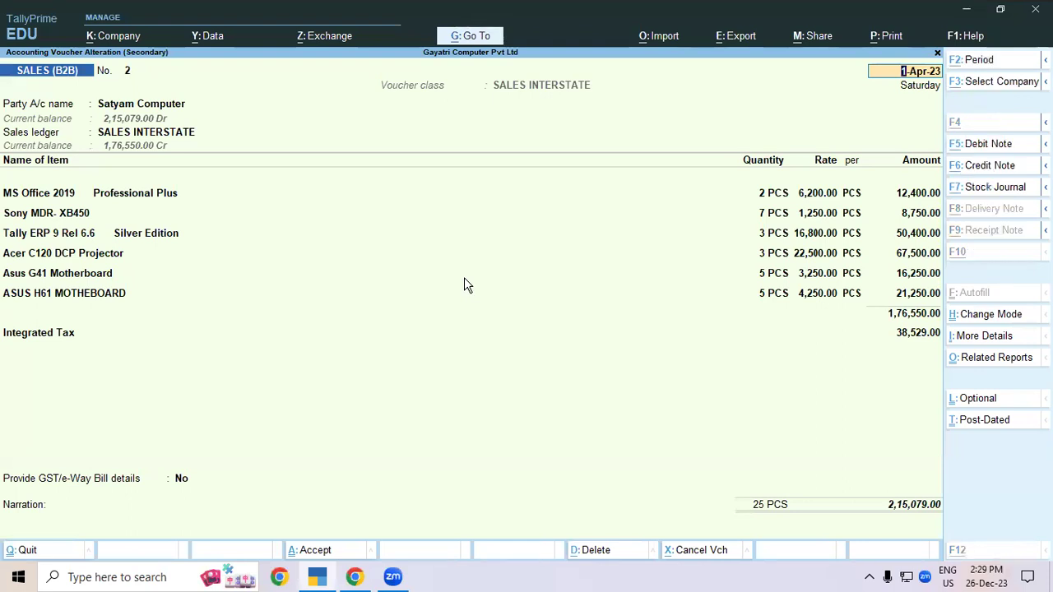
Preview the tax invoice of voucher 2, enlarge it to check the company logo, and close the preview.
key("alt+p")
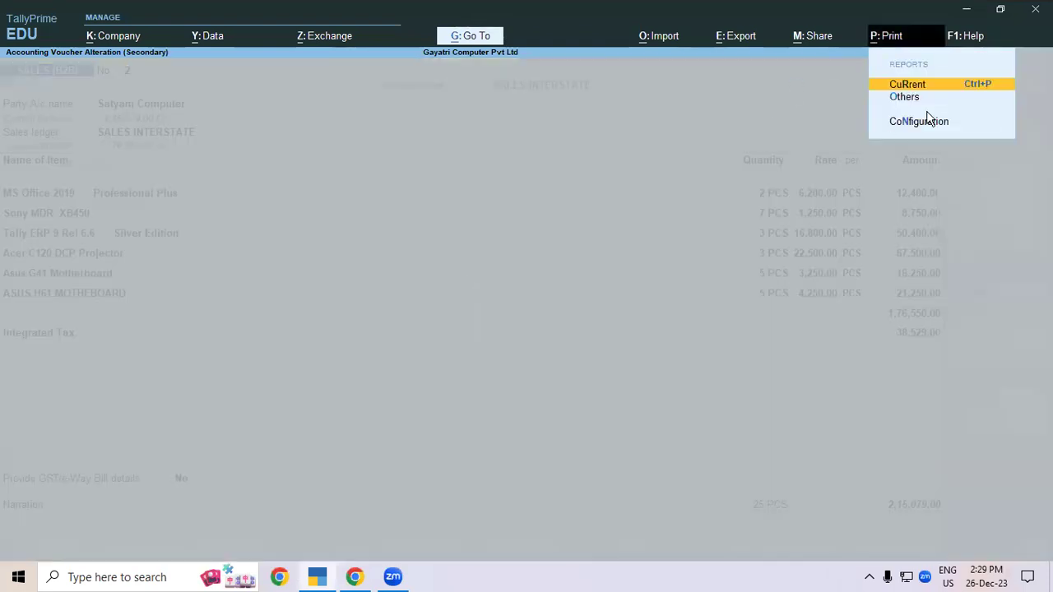
left_click(909, 86)
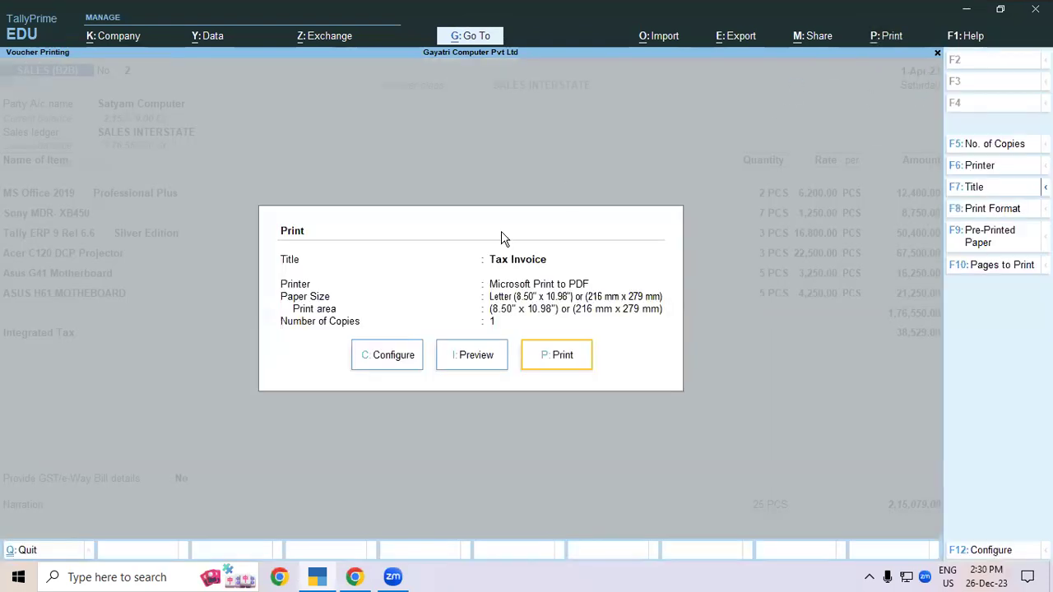
left_click(470, 359)
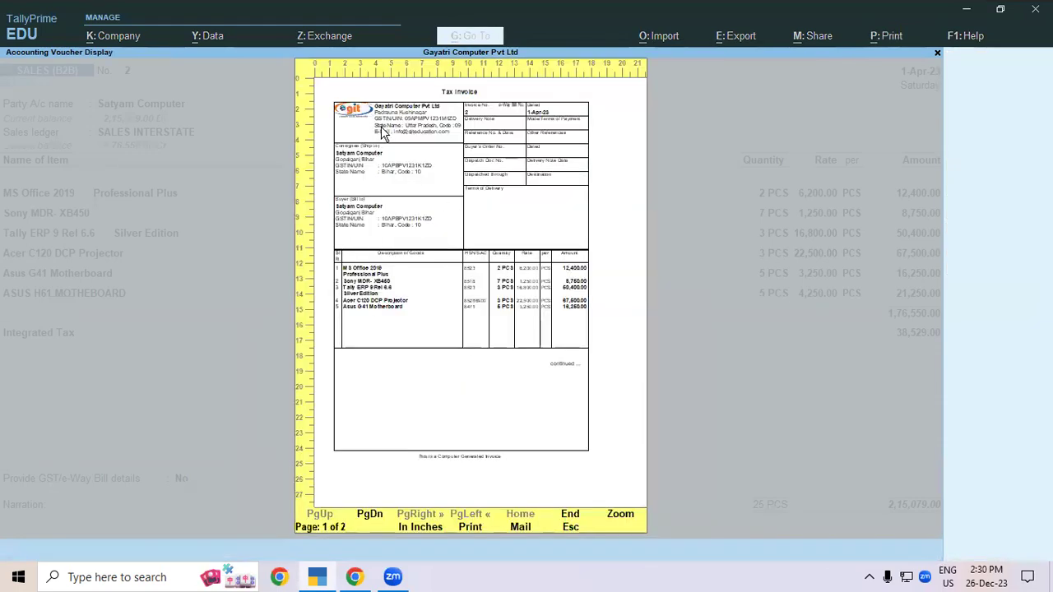
left_click(620, 517)
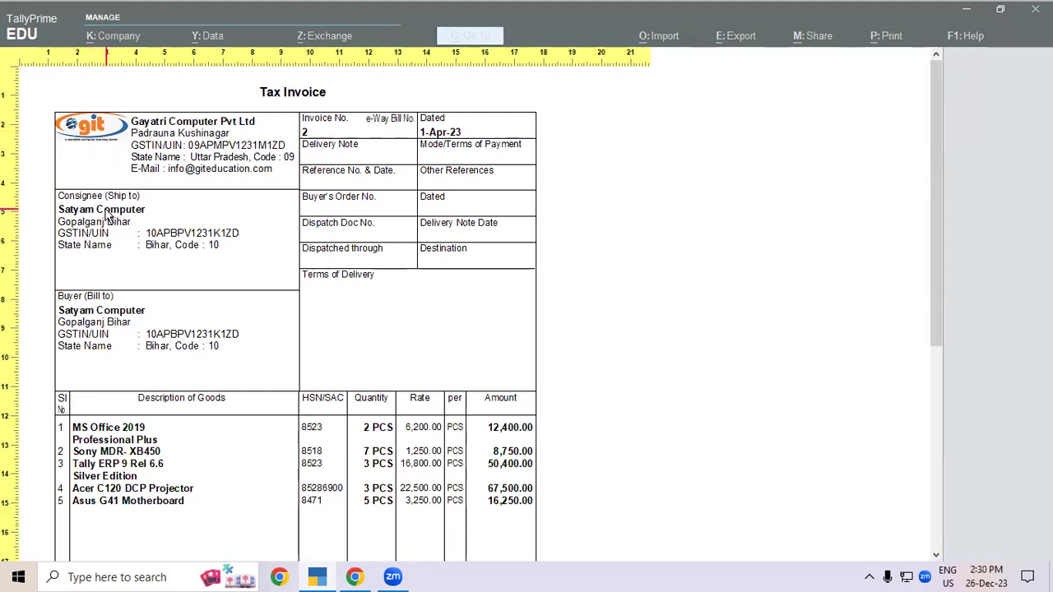
key("Escape")
key("Escape")
key("Escape")
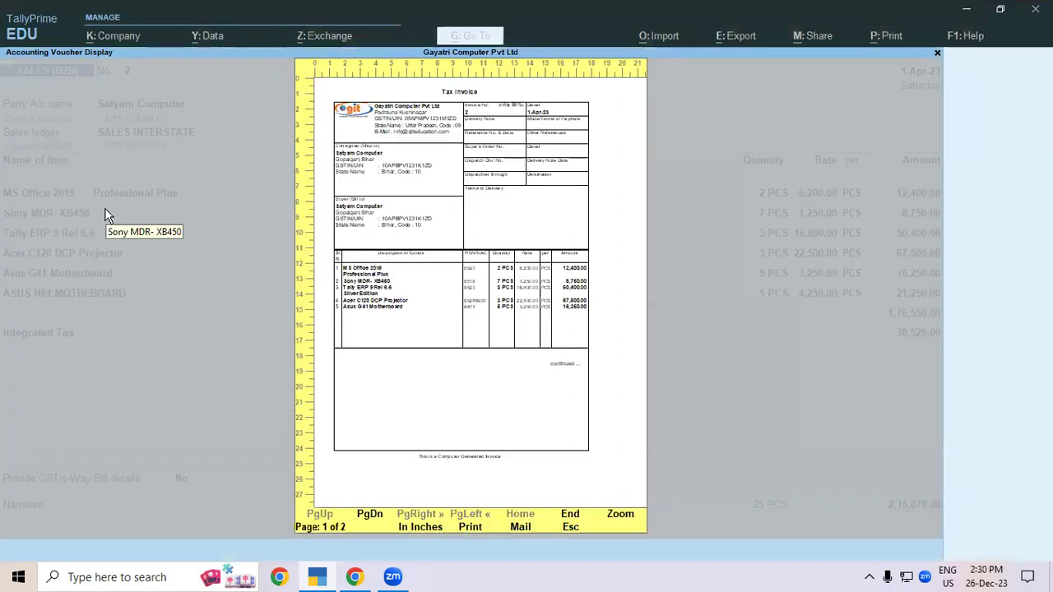
Quit the Satyam Computer voucher and open SALES (B2B) voucher 4 for Acer India Pvt Ltd from the Day Book.
key("Escape")
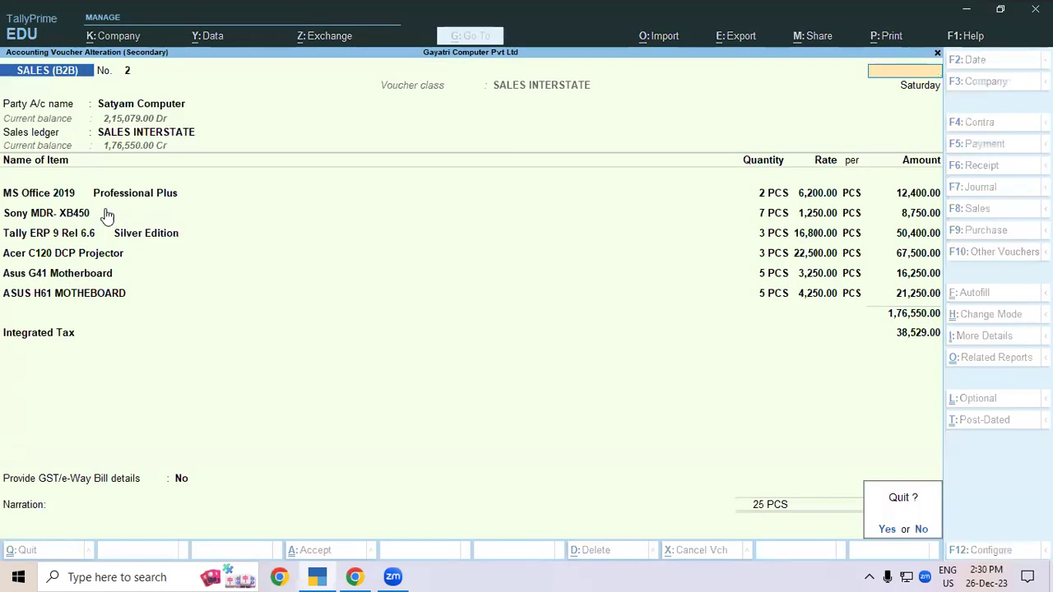
key("y")
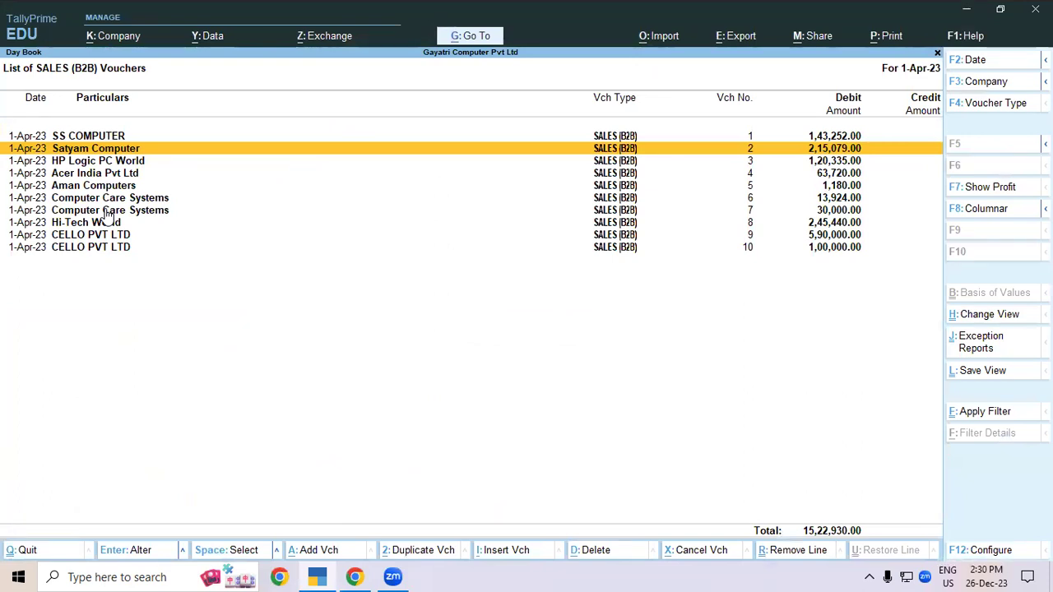
key("Down")
key("Down")
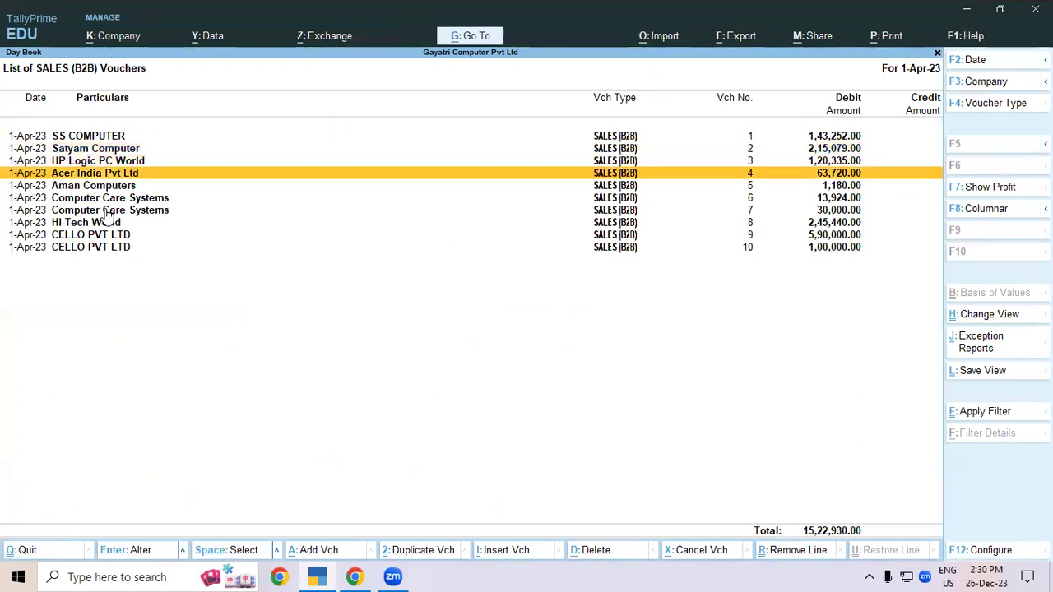
key("Return")
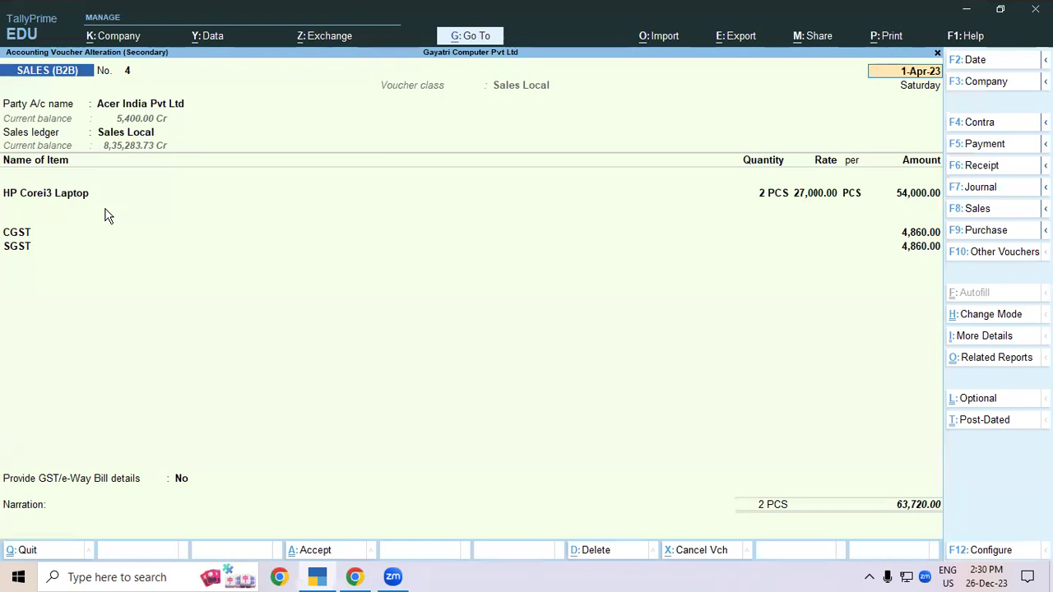
Preview the tax invoice of voucher 4, enlarge it to check the company logo, and close the preview.
left_click(887, 38)
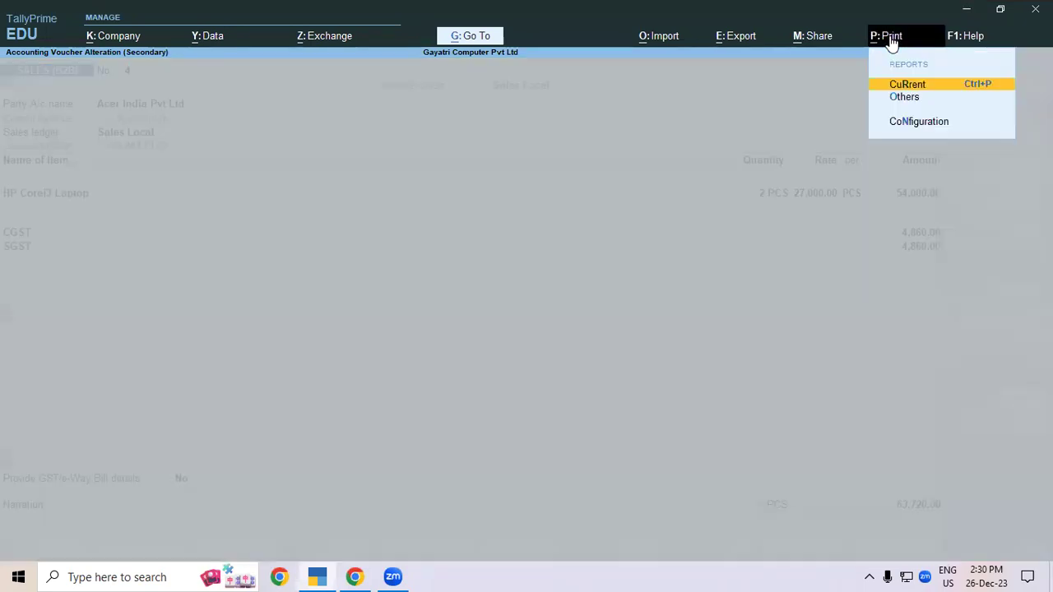
left_click(912, 86)
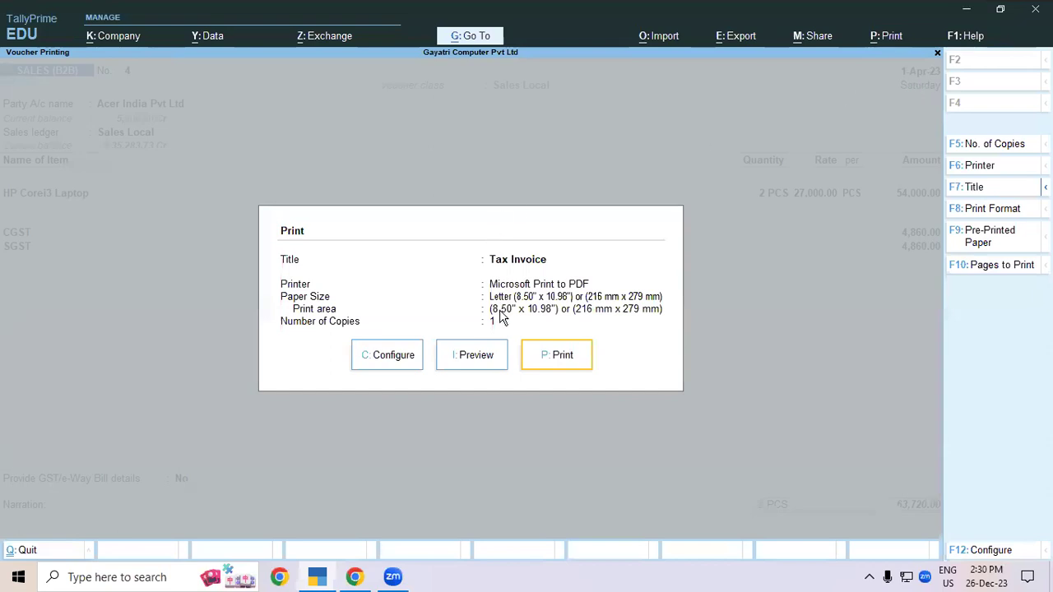
left_click(482, 362)
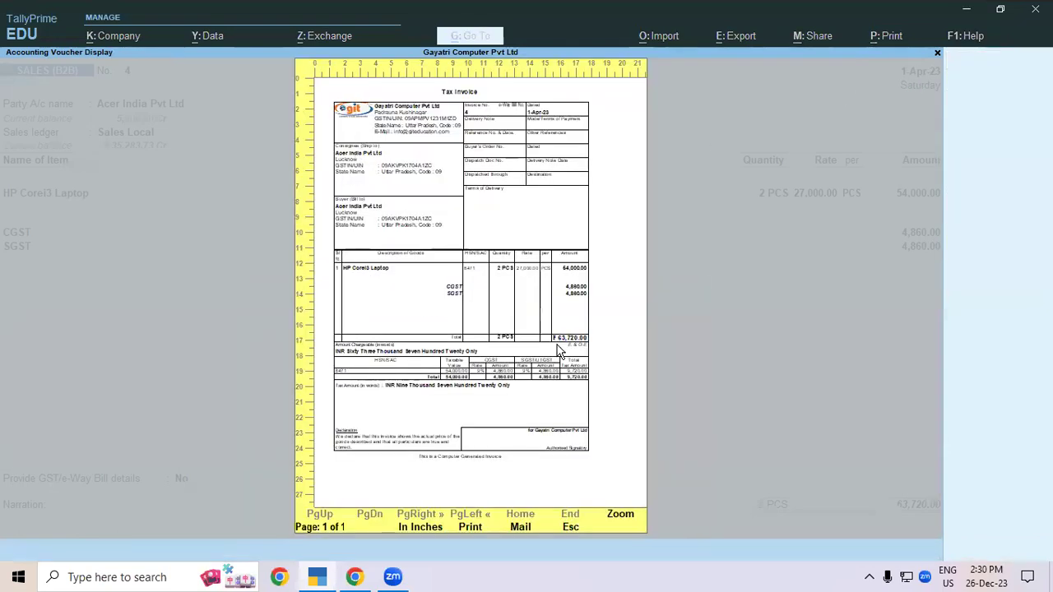
left_click(620, 514)
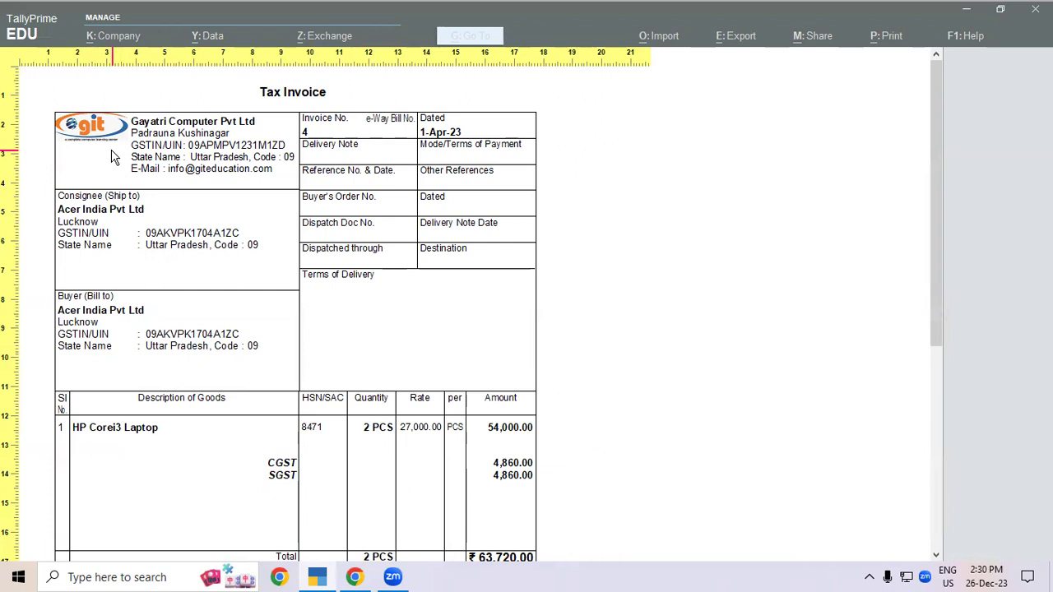
key("Escape")
key("Escape")
key("Escape")
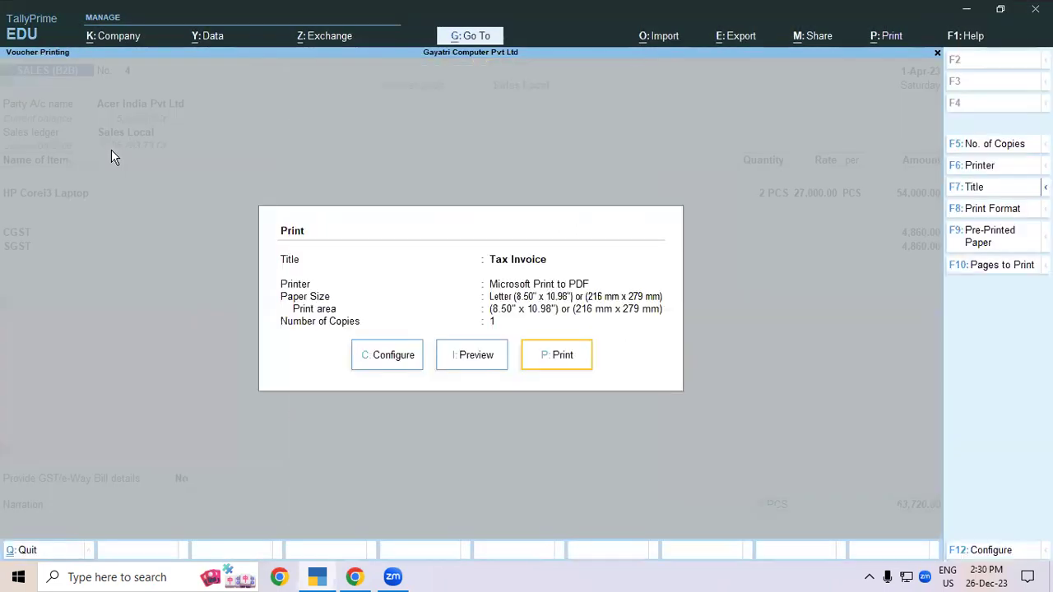
Close the print dialog, voucher 4 and the Day Book, and return to the Gateway of Tally.
key("Escape")
key("Escape")
key("Escape")
key("Escape")
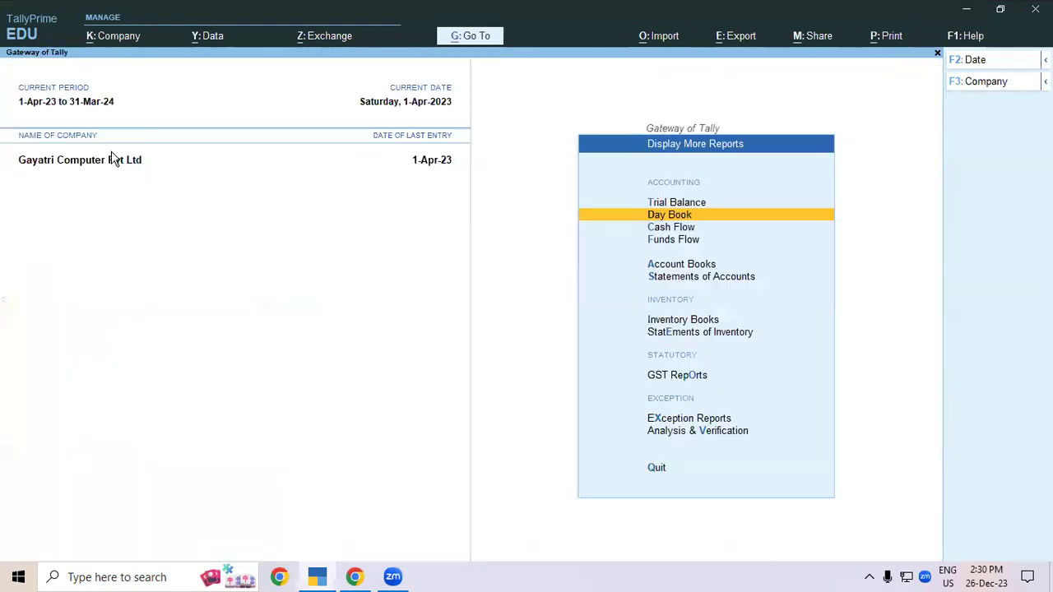
key("Escape")
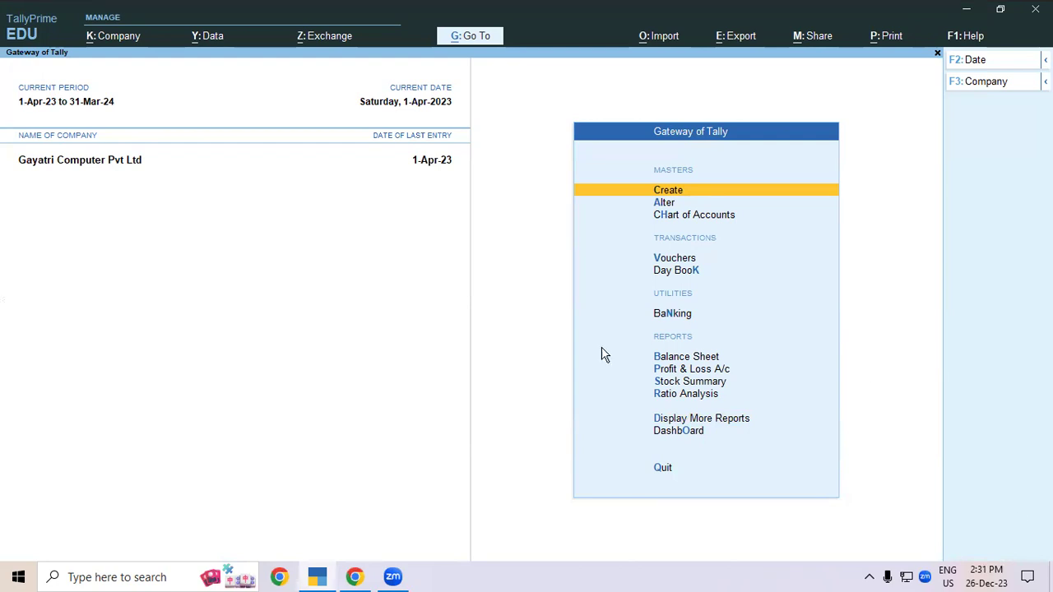
Open the Gayatri Computer Pvt Ltd company details for alteration, go through the fields and accept them without edits.
left_click(114, 37)
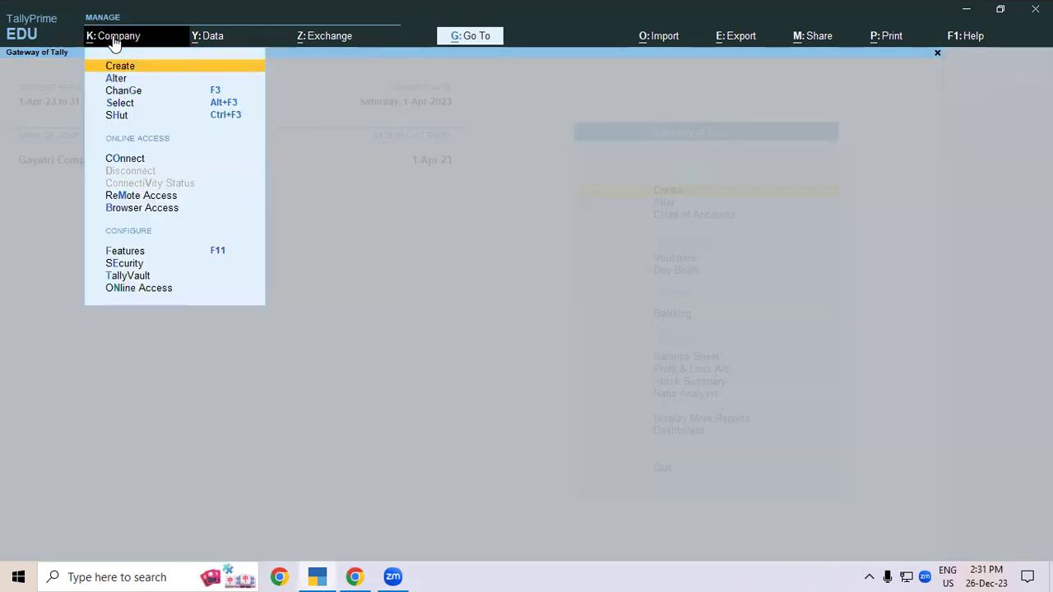
key("Down")
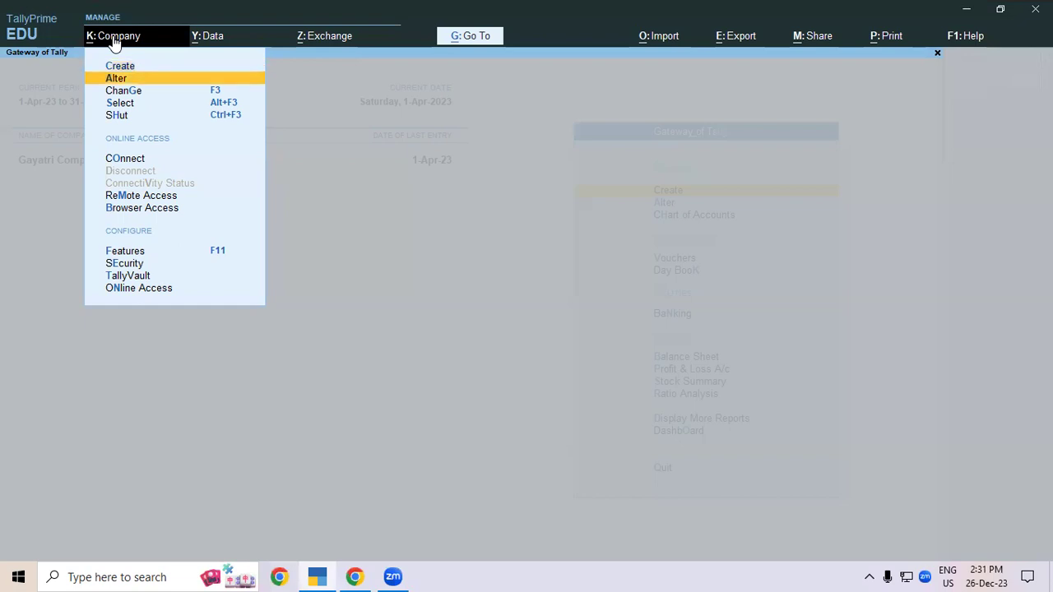
key("Return")
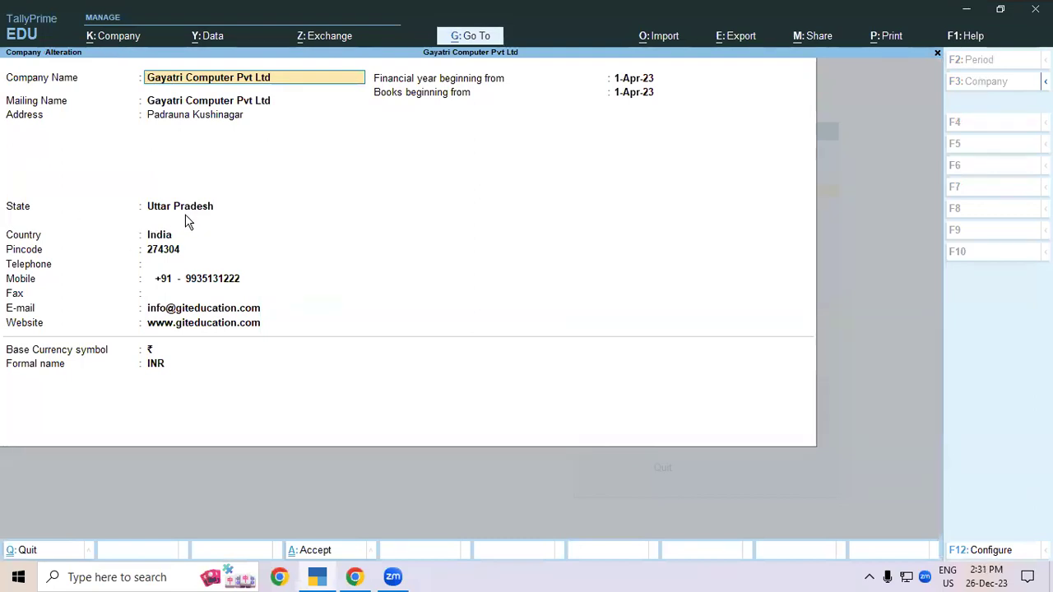
key("Return")
key("Return")
key("Return")
key("Return")
key("Return")
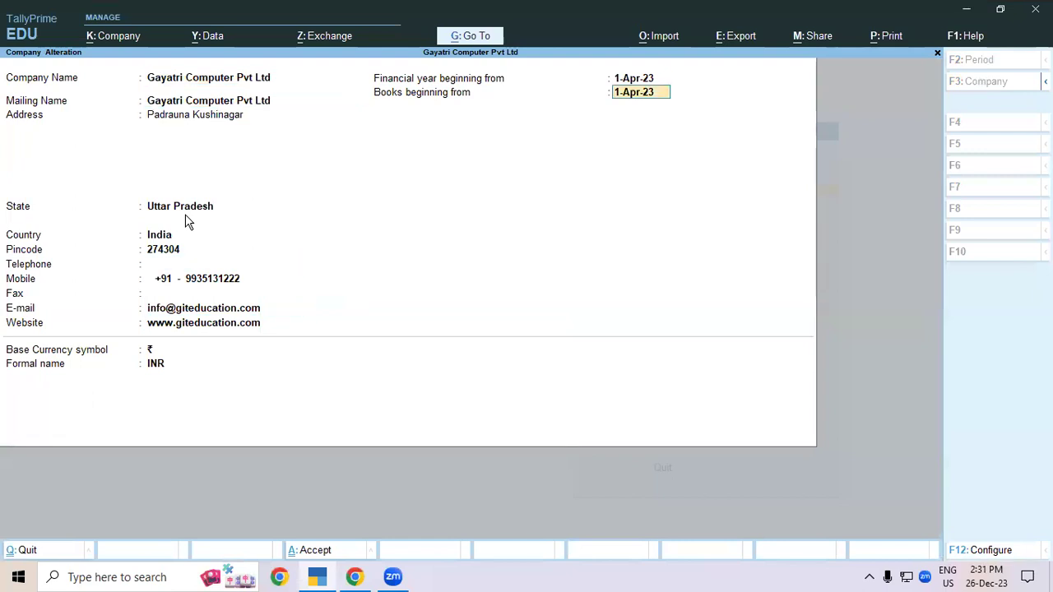
key("Return")
key("Return")
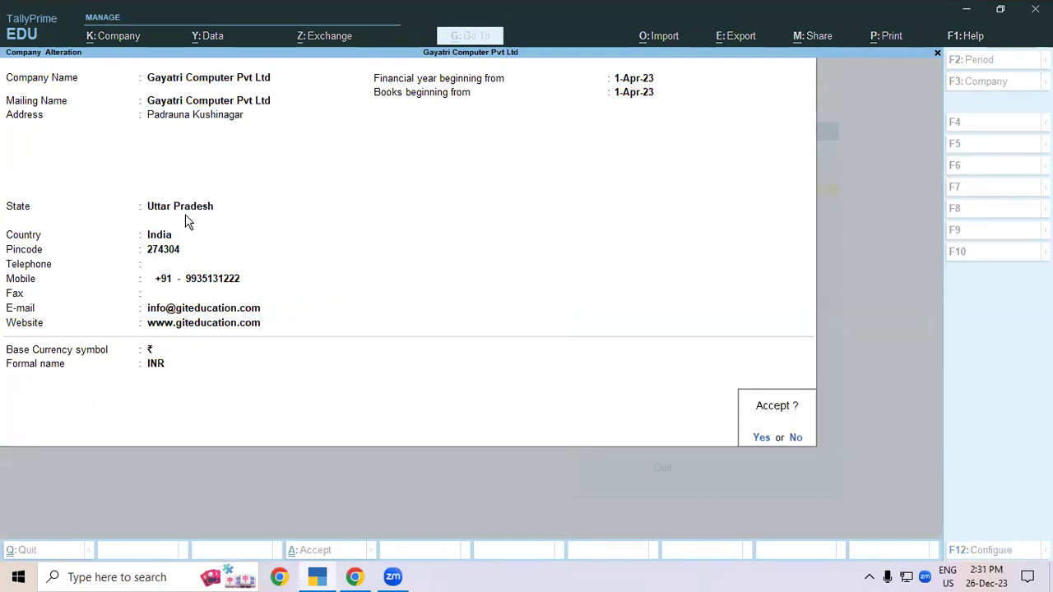
key("Return")
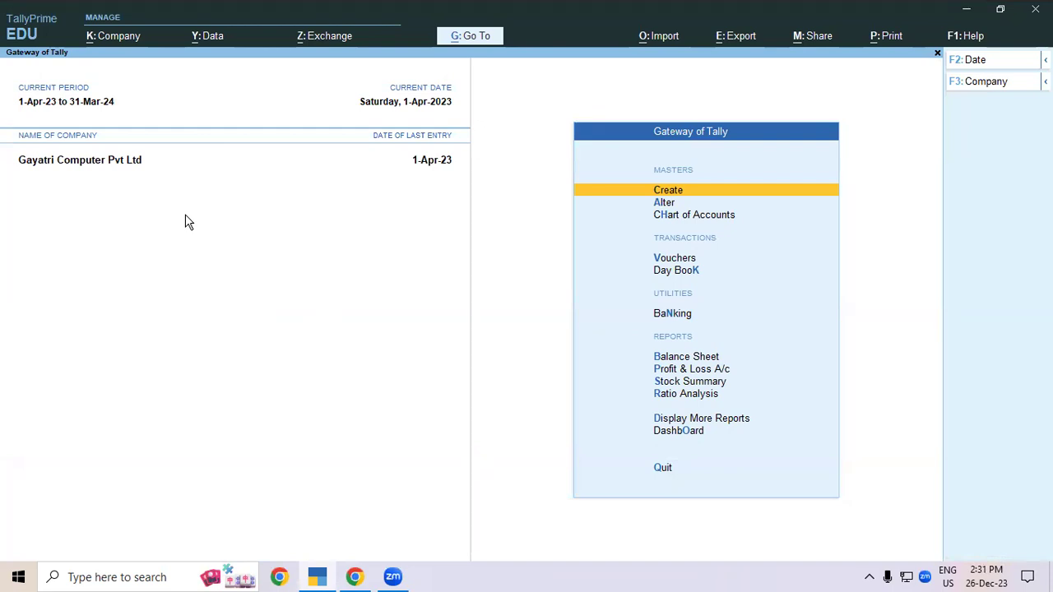
Open the company features and go into the GST registration details of Gayatri Computer Pvt Ltd.
key("F11")
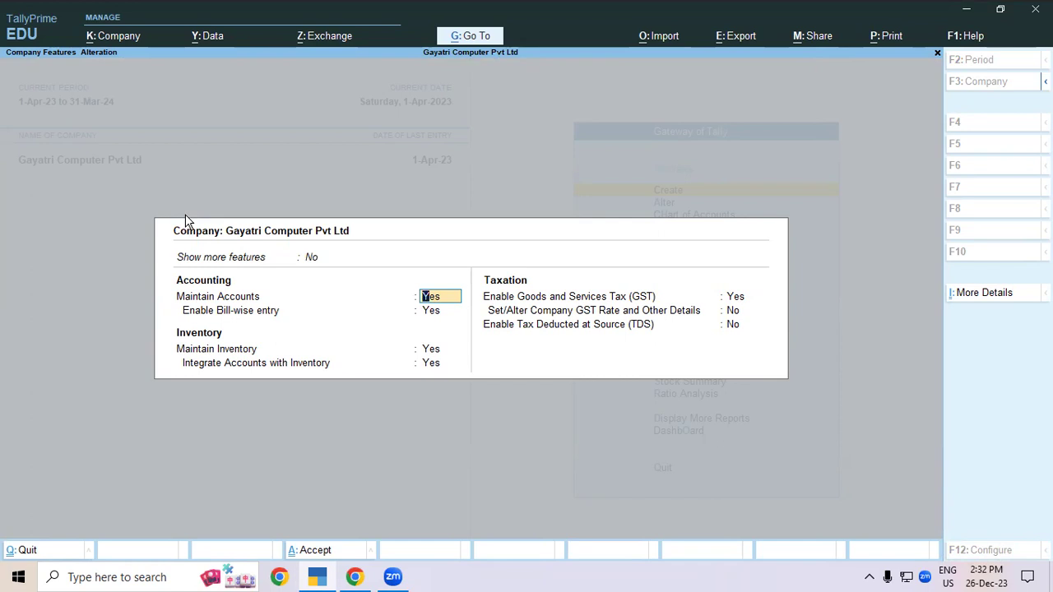
key("Return")
key("Return")
key("Return")
key("Return")
key("Return")
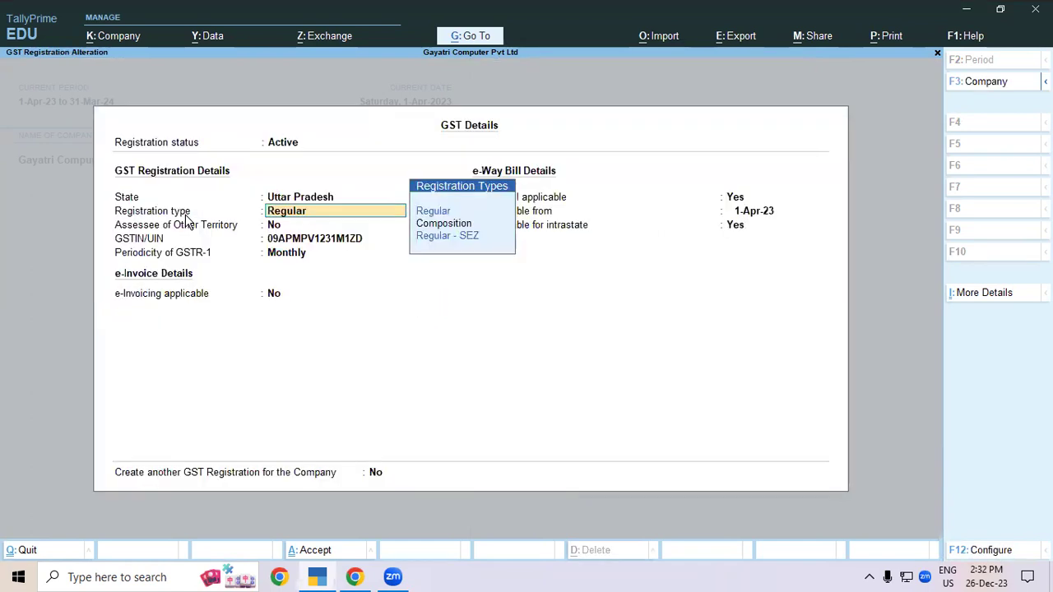
Examine the GST state, registration type, GSTIN, GSTR-1 periodicity and e-Way Bill settings, and accept the screens without edits.
left_click(289, 199)
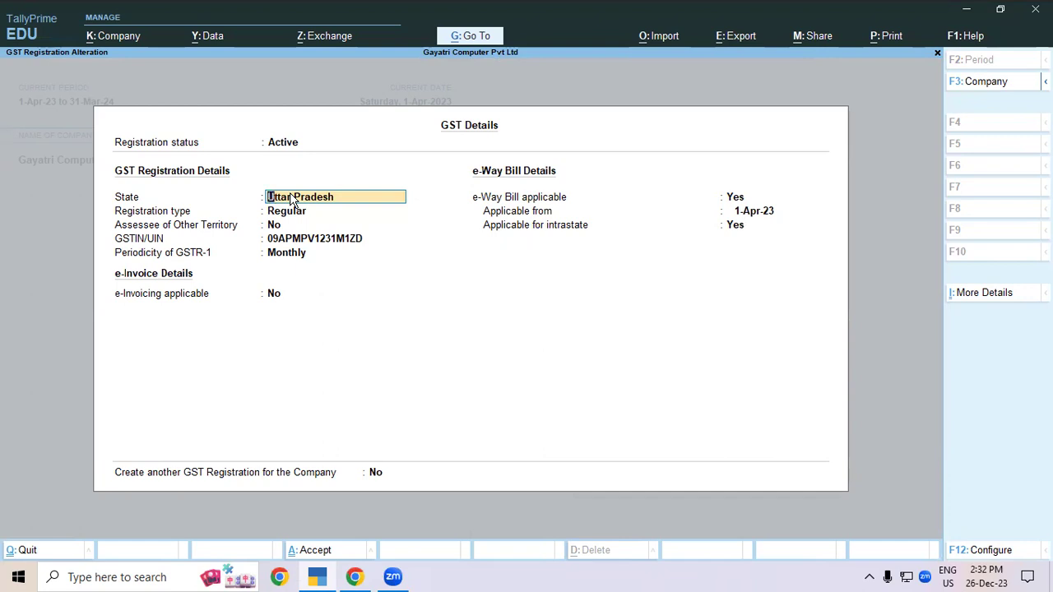
key("Return")
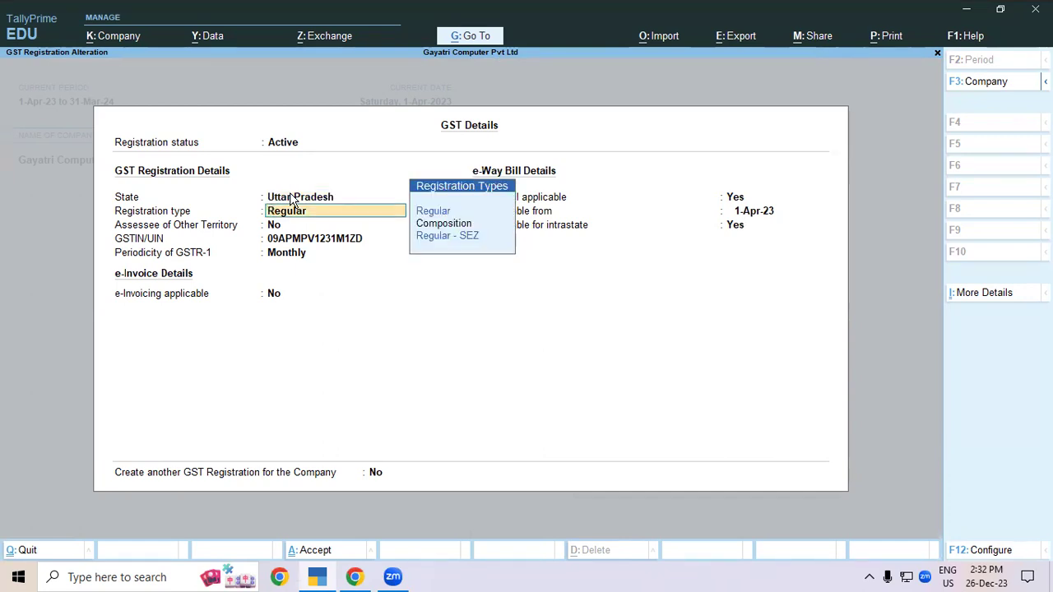
key("Return")
key("Return")
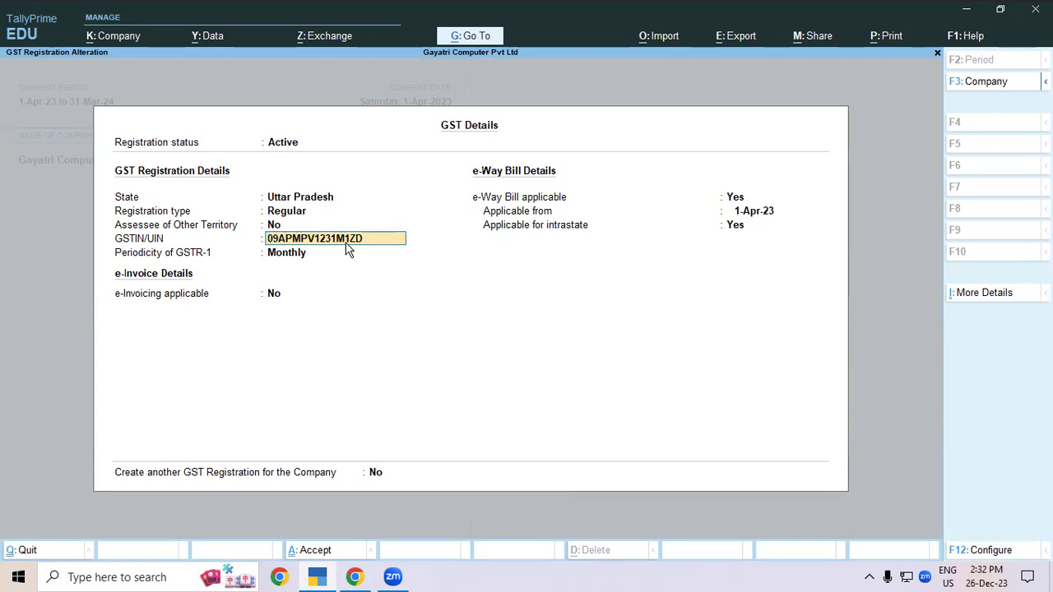
key("Return")
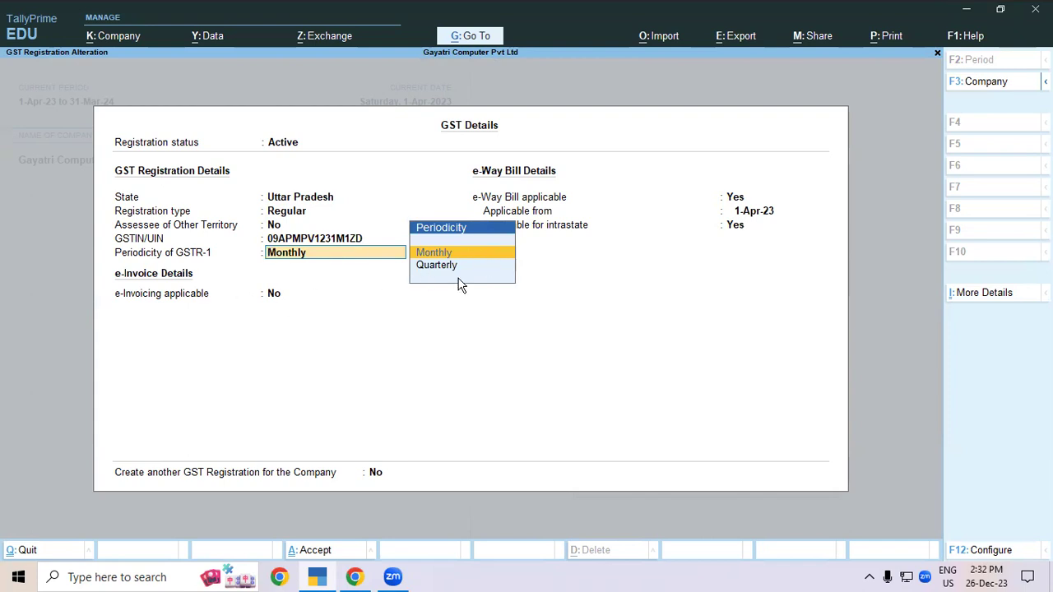
key("Return")
key("Return")
key("Return")
key("Return")
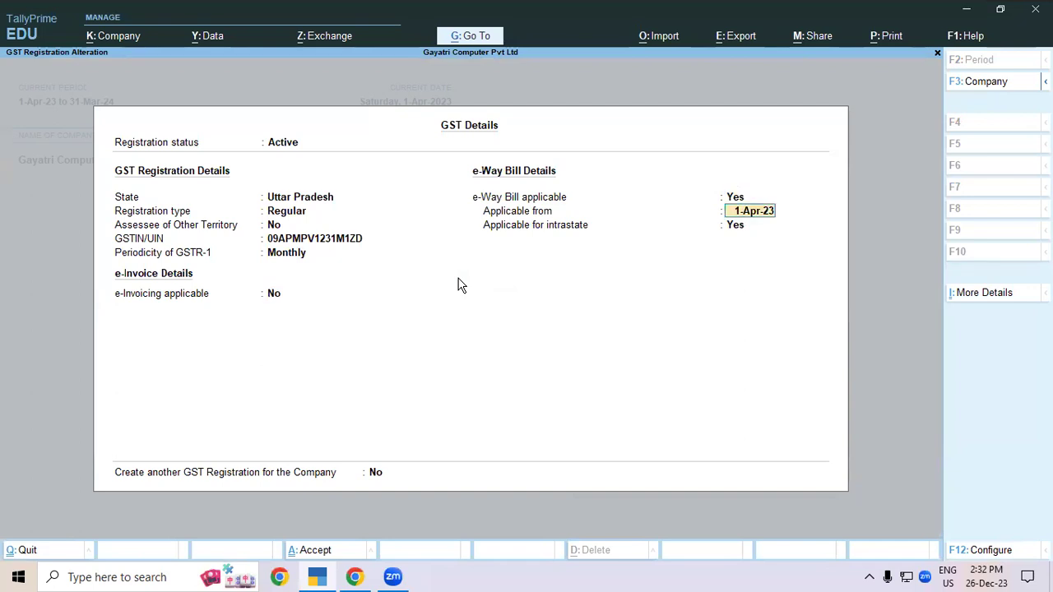
key("Return")
key("Return")
key("Return")
key("Return")
key("Return")
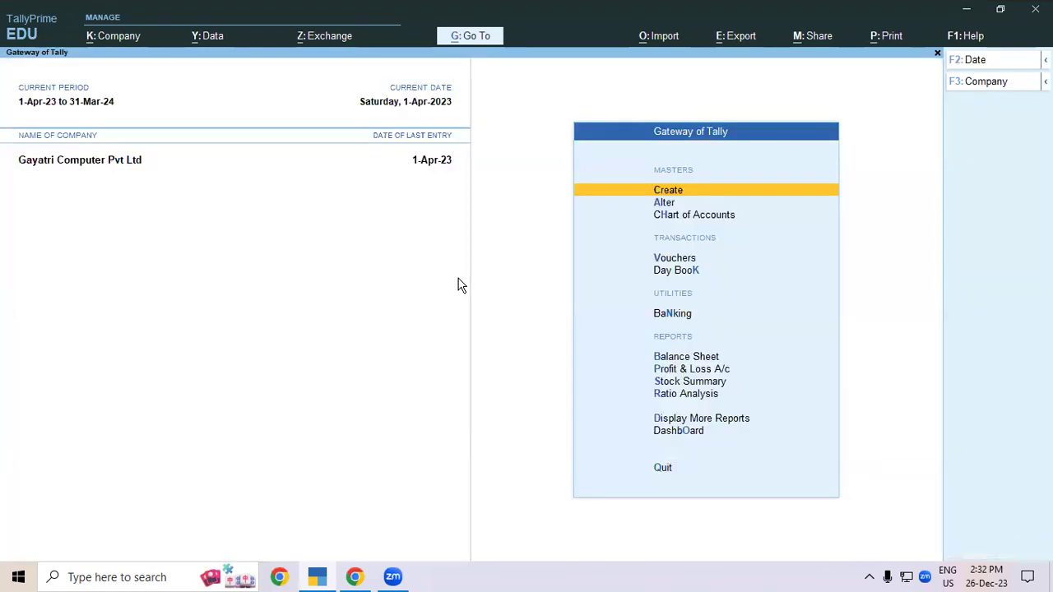
Open the Day Book and restrict it to Purchase vouchers.
key("Escape")
key("Escape")
key("d")
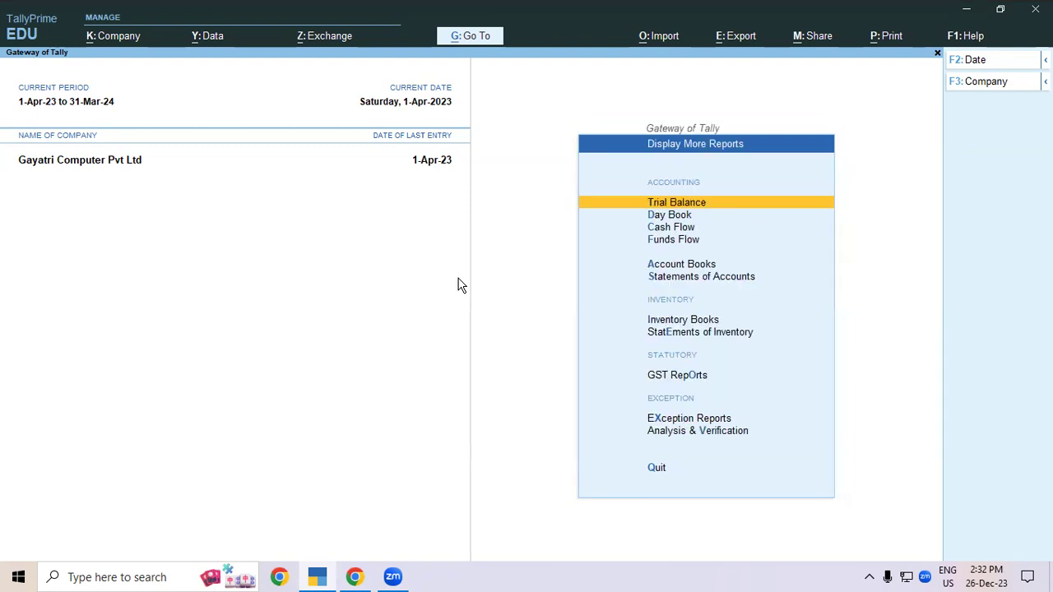
key("Down")
key("Return")
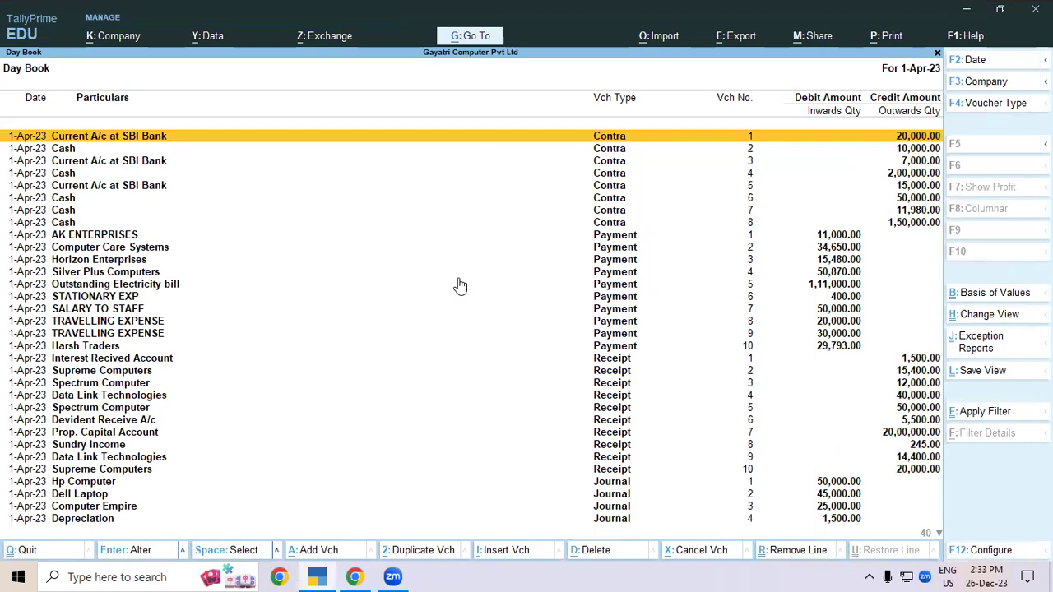
key("F4")
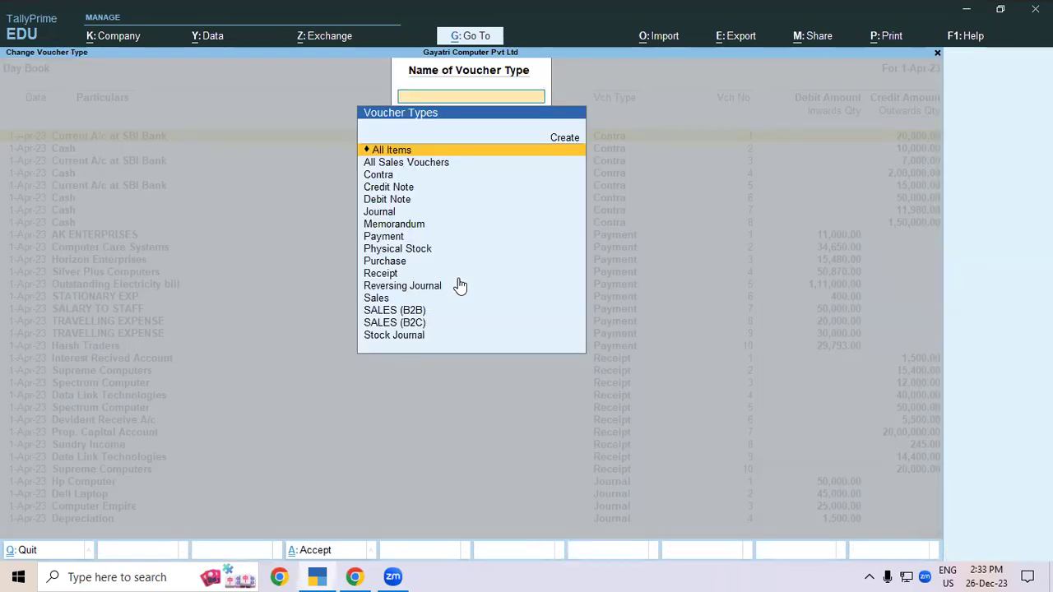
type("P")
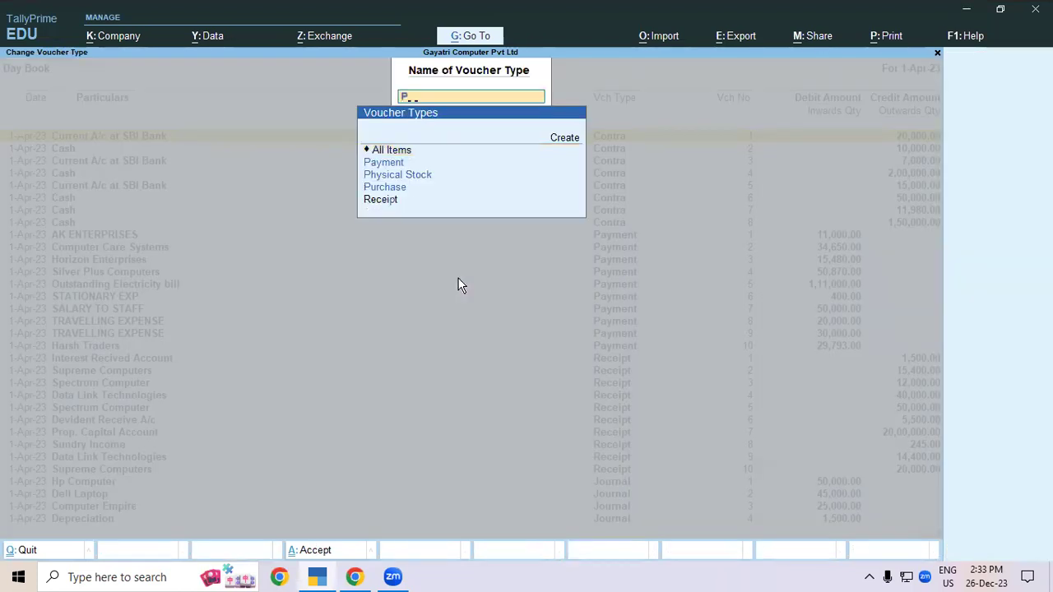
type("u")
key("Return")
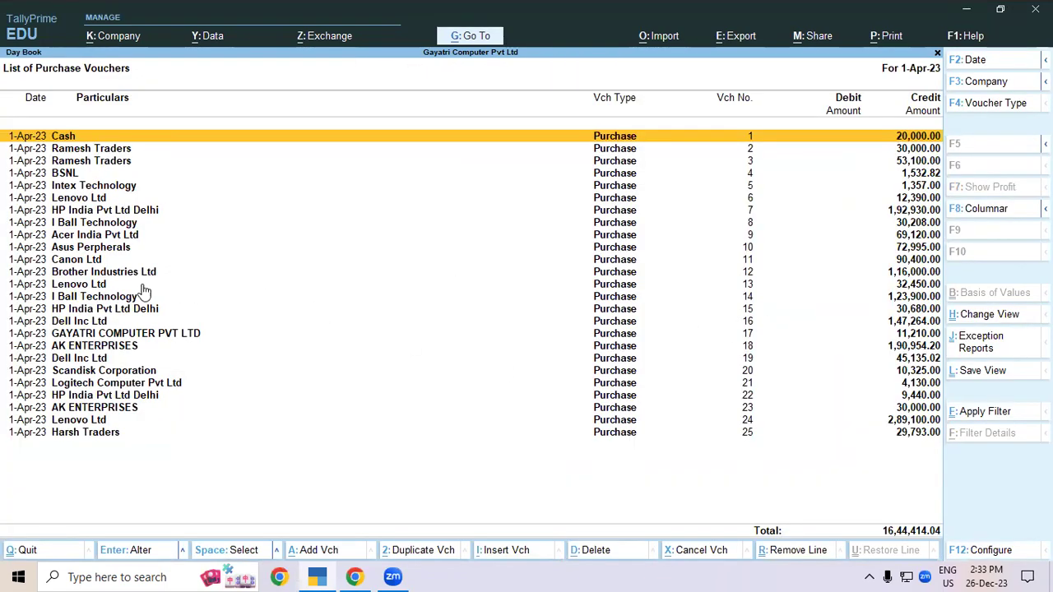
Open purchase voucher 12 for Brother Industries Ltd and select its party account, checking the CGST line and purchase ledger.
left_click(89, 275)
left_click(89, 274)
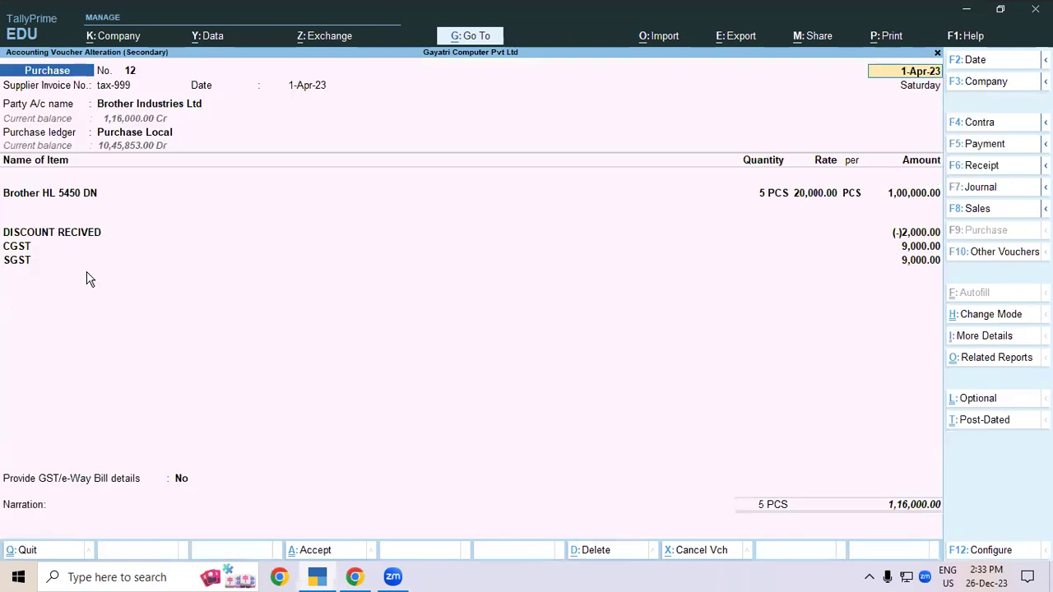
left_click(27, 247)
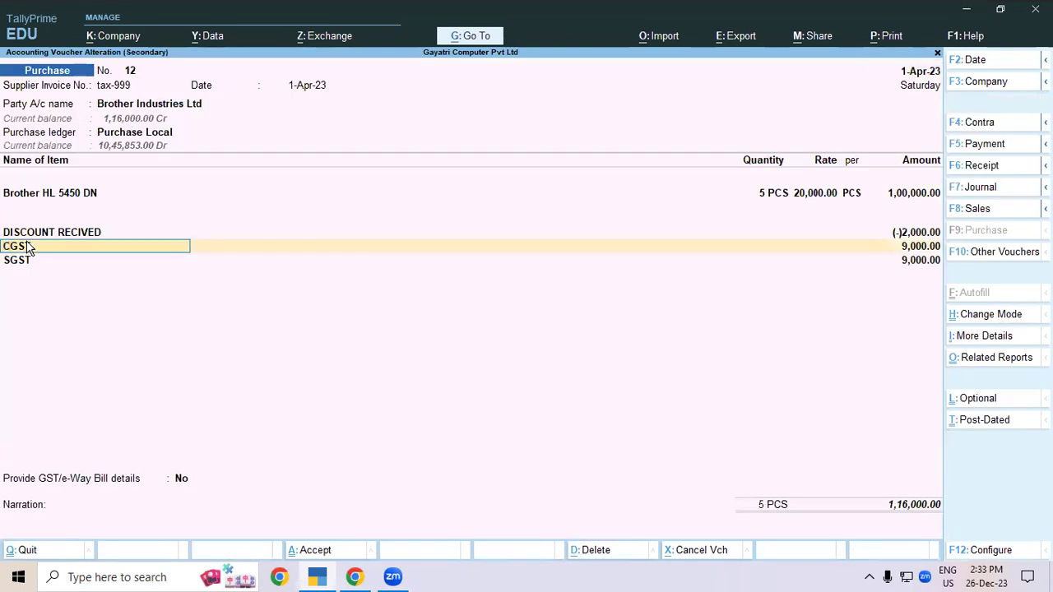
left_click(136, 134)
left_click(173, 107)
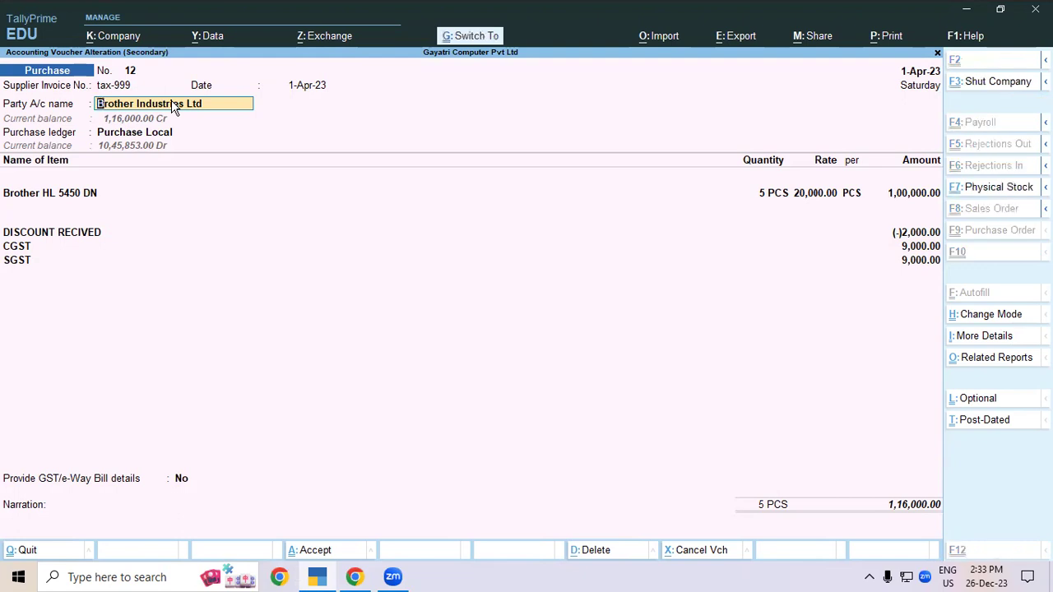
Open the Brother Industries Ltd ledger for alteration and go through its group, mailing and tax registration details.
key("ctrl+Return")
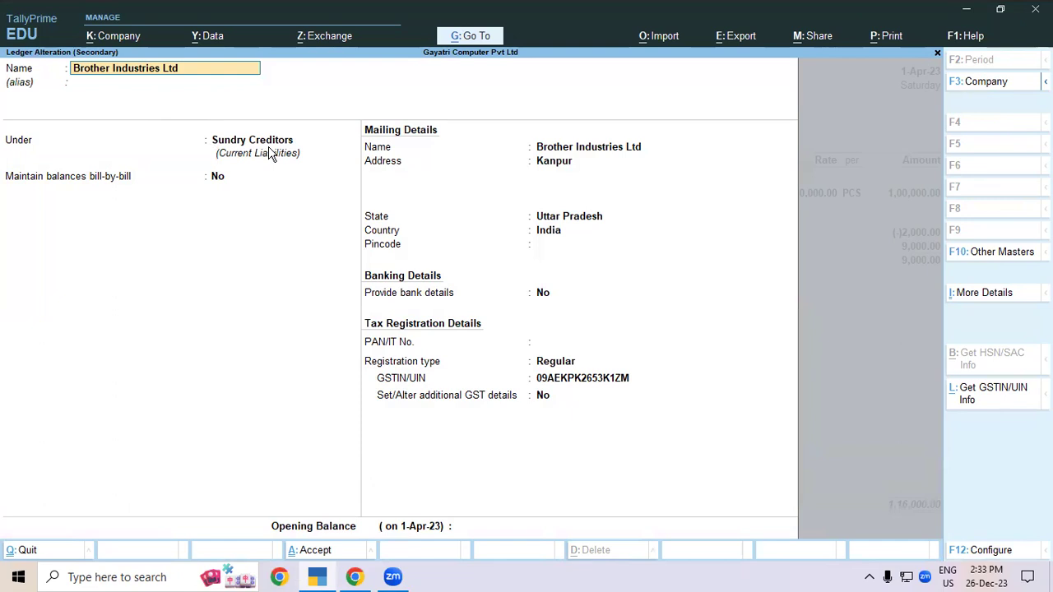
key("Return")
key("Return")
key("Return")
key("Return")
key("Return")
key("Return")
key("Return")
key("Return")
key("Return")
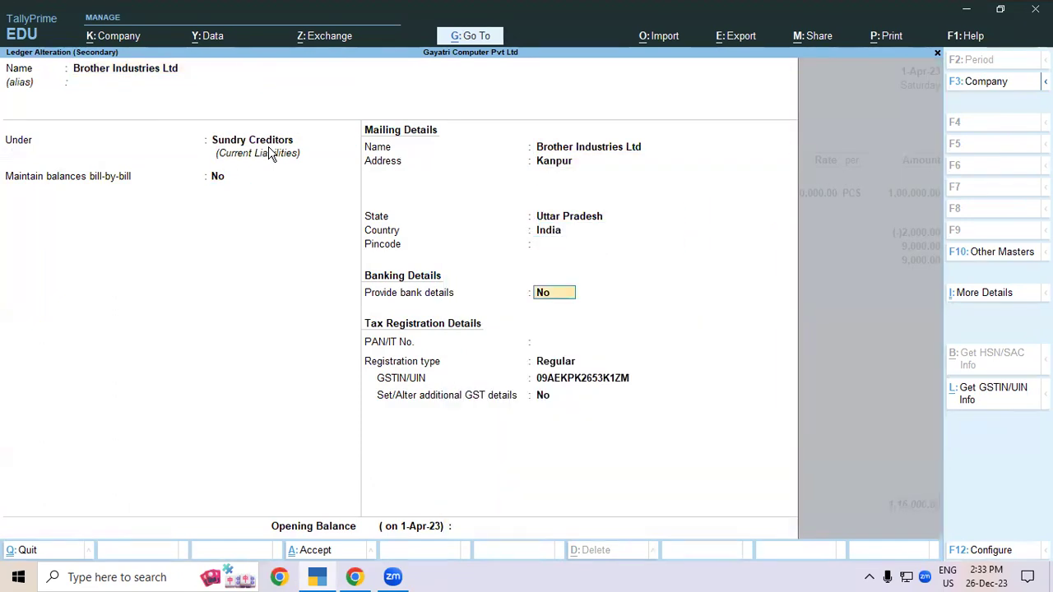
key("Return")
key("Return")
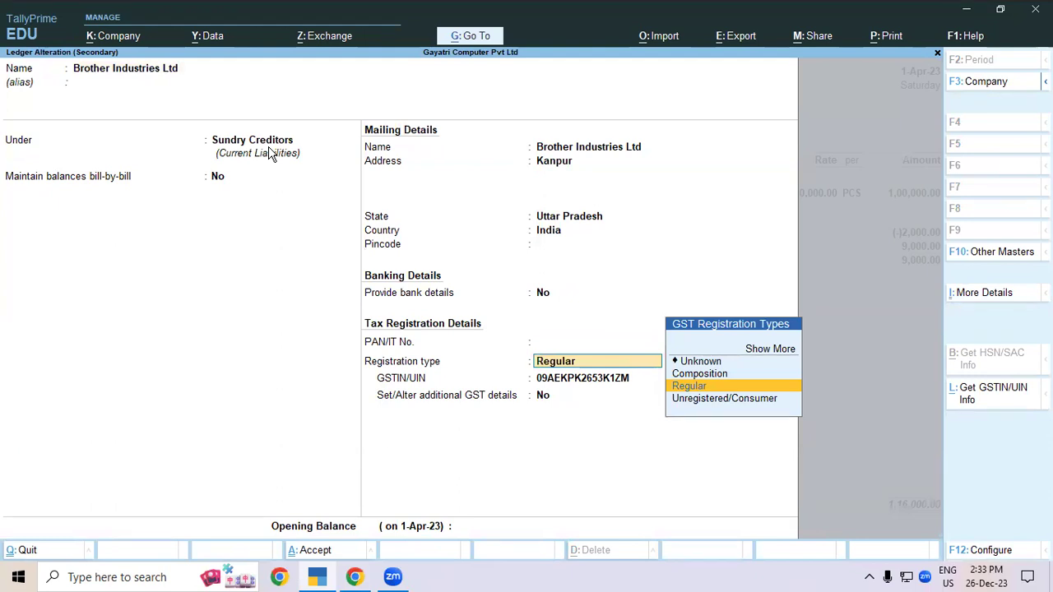
Change the Brother Industries Ltd ledger's state to Maharashtra, effective 1-Apr-23 (Current Date of Company), and accept the master.
left_click(585, 218)
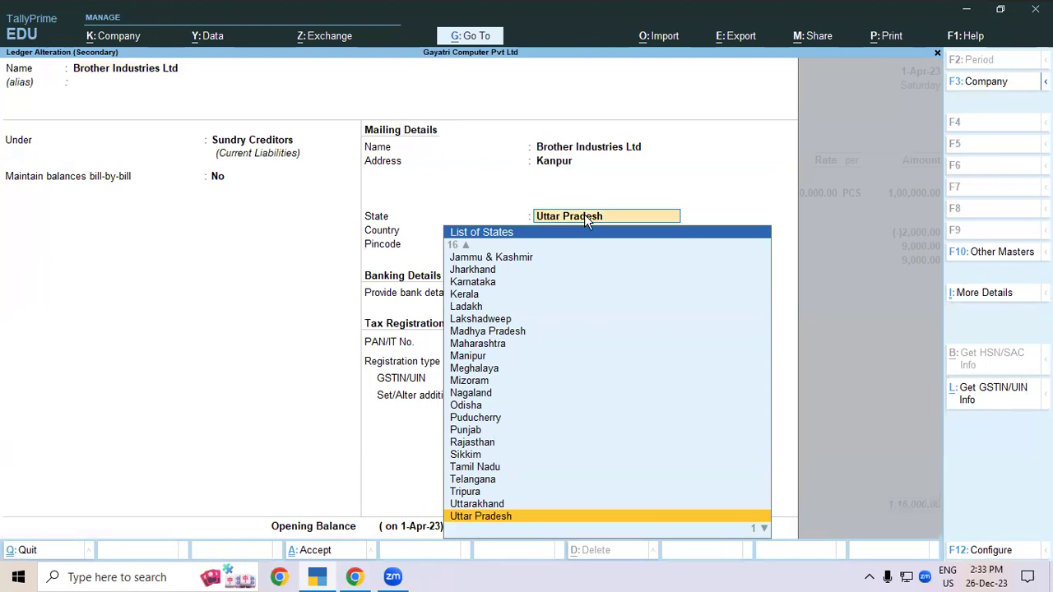
type("Maha")
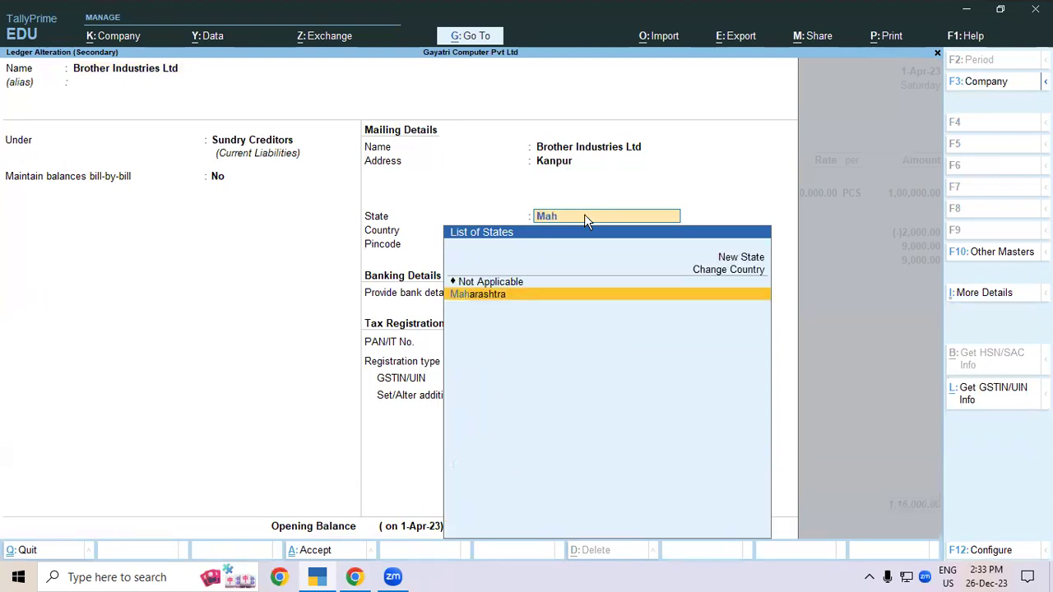
key("Return")
key("Return")
key("Return")
key("Return")
key("Return")
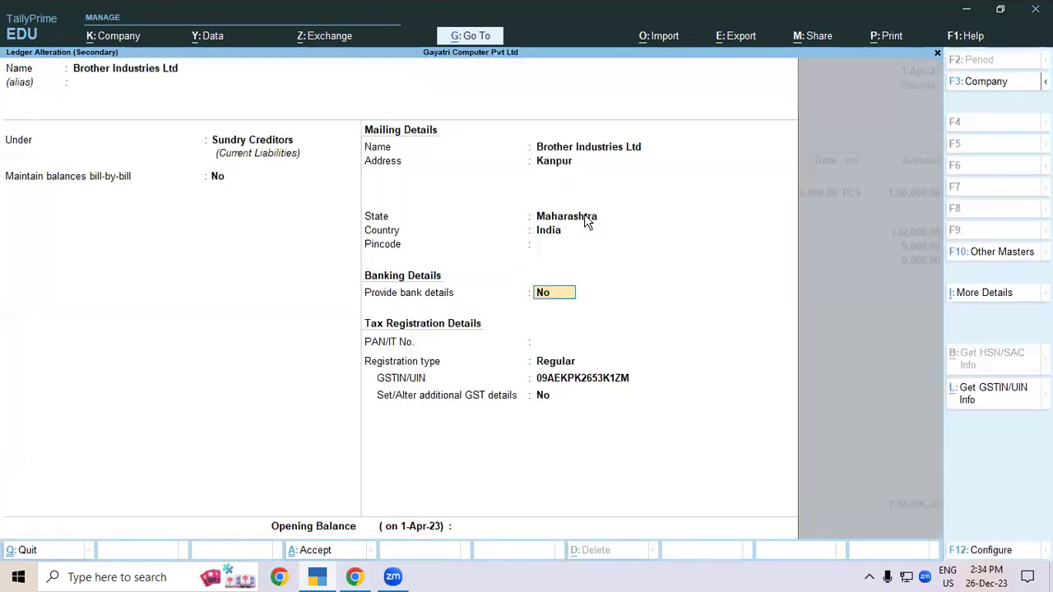
key("Return")
key("Return")
key("Return")
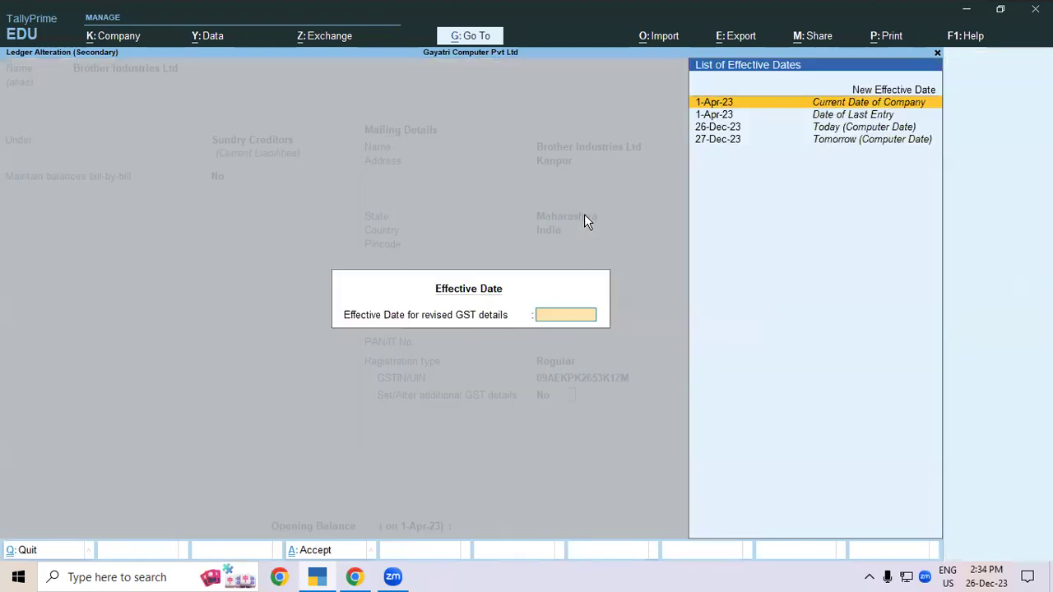
key("Return")
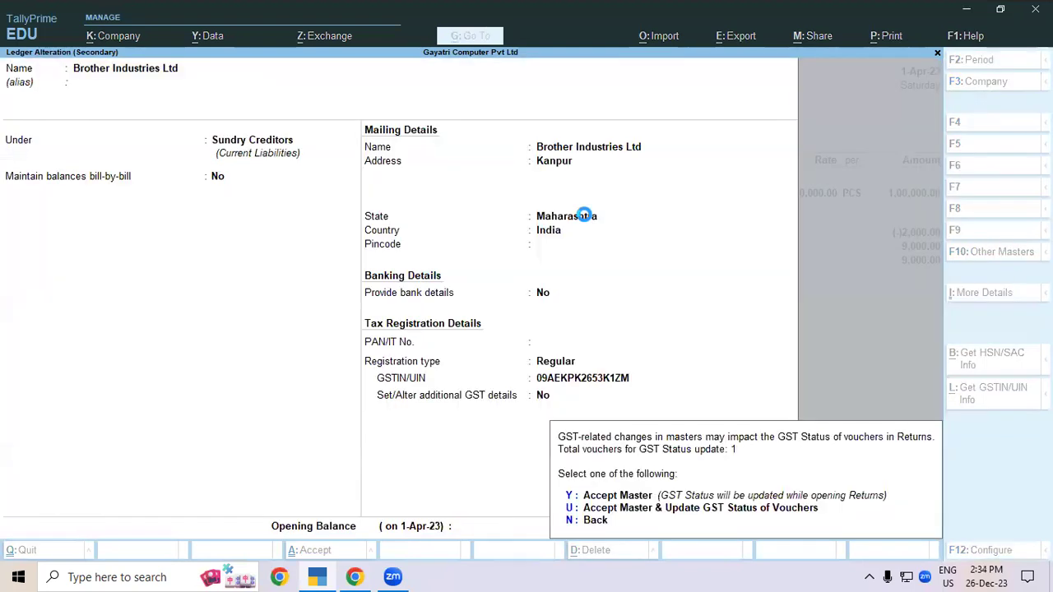
key("y")
Set the supplier's state to Maharashtra in the party details of purchase voucher 12 and accept the details.
key("Return")
key("Return")
key("Return")
key("Return")
key("Return")
key("Return")
key("Return")
key("Return")
key("Return")
key("Return")
key("Return")
key("Return")
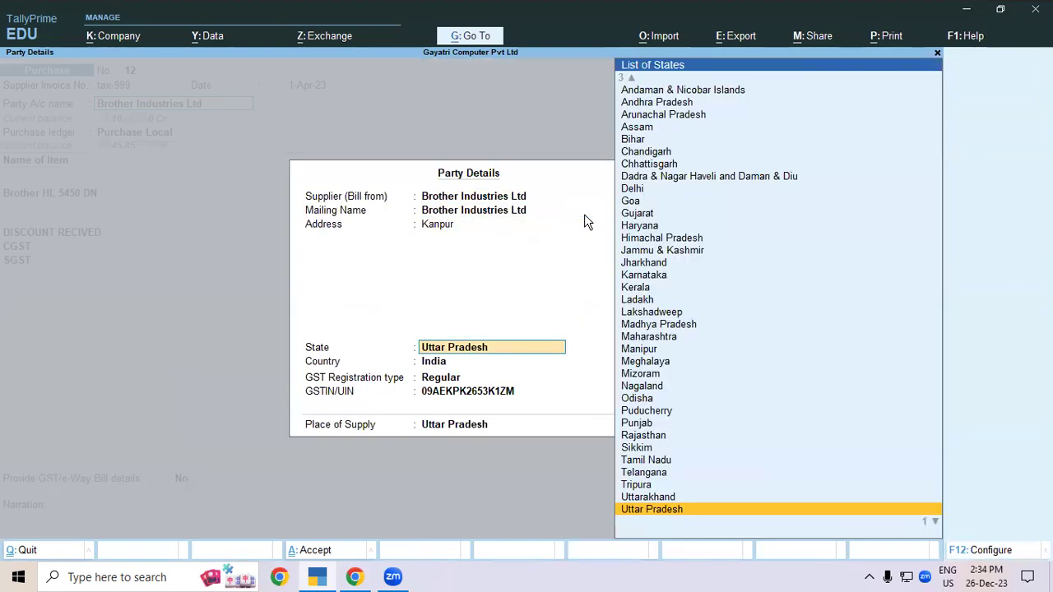
type("Mah")
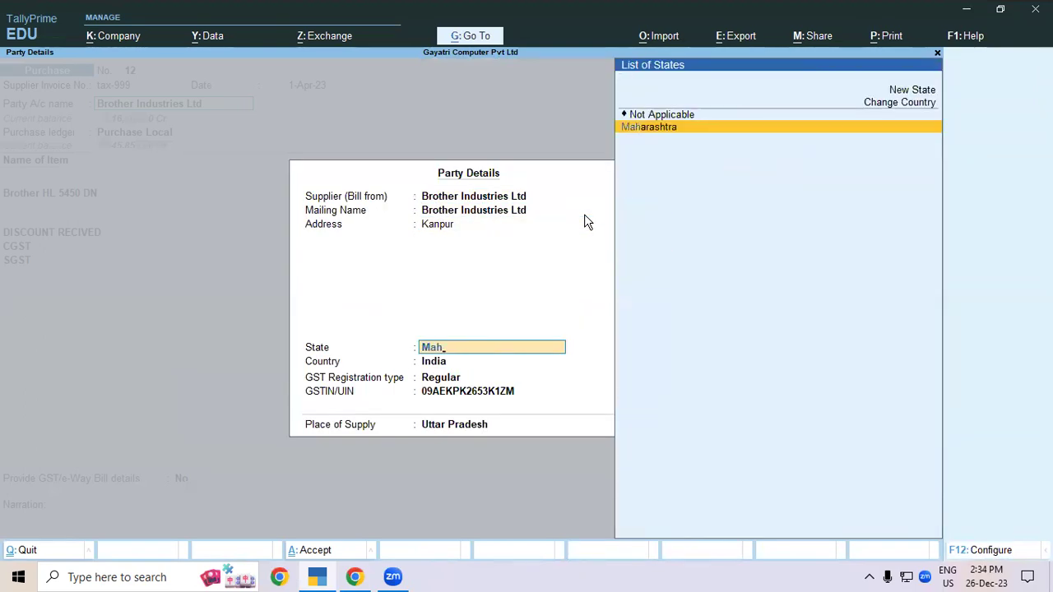
key("Return")
key("Return")
key("Return")
key("Return")
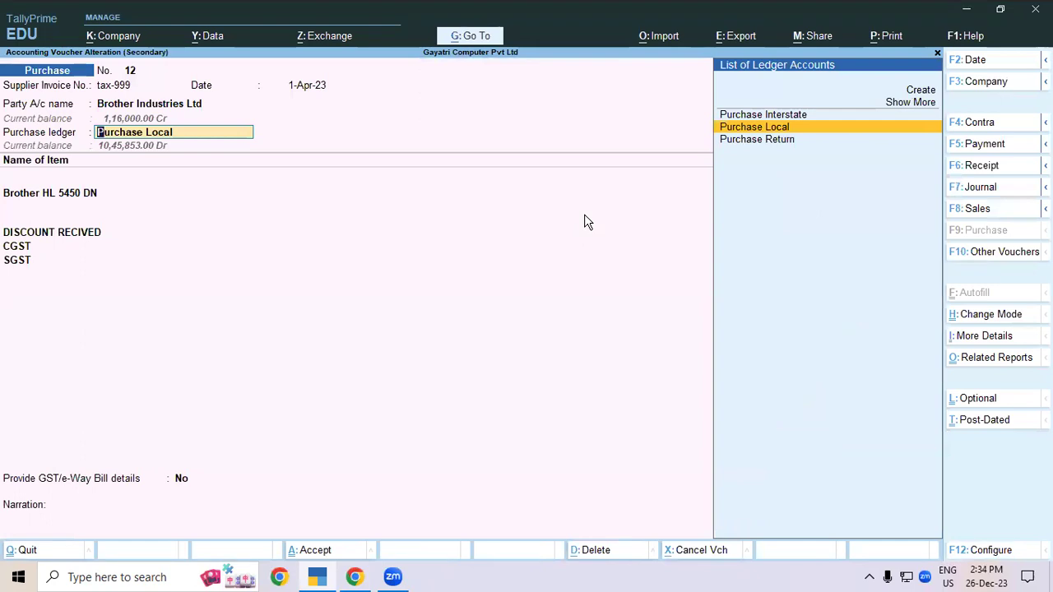
Check the item line of purchase voucher 12, then reopen the Brother Industries Ltd ledger for alteration from the party account.
key("Return")
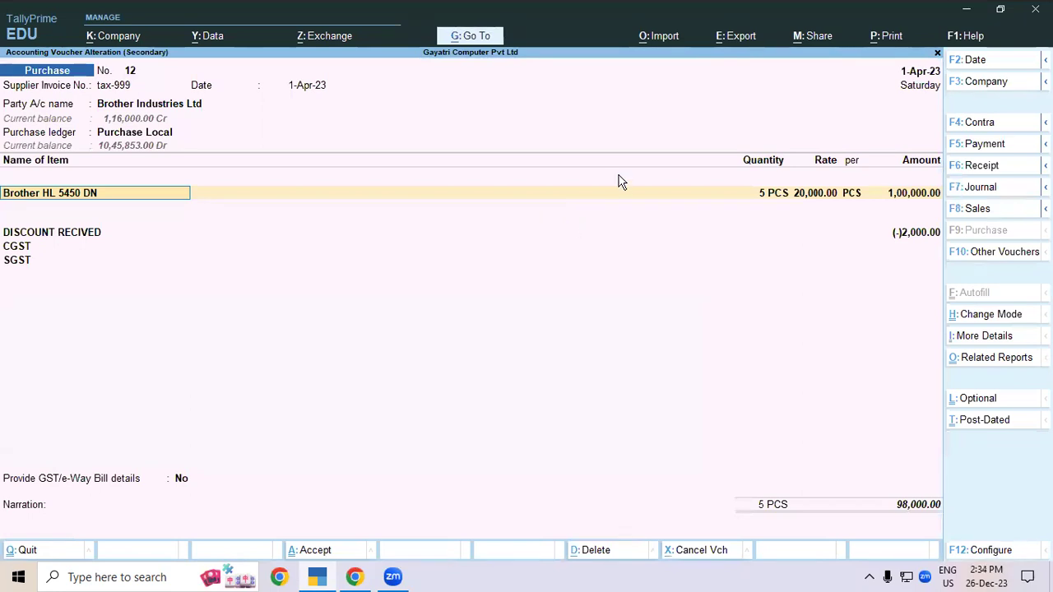
left_click(153, 140)
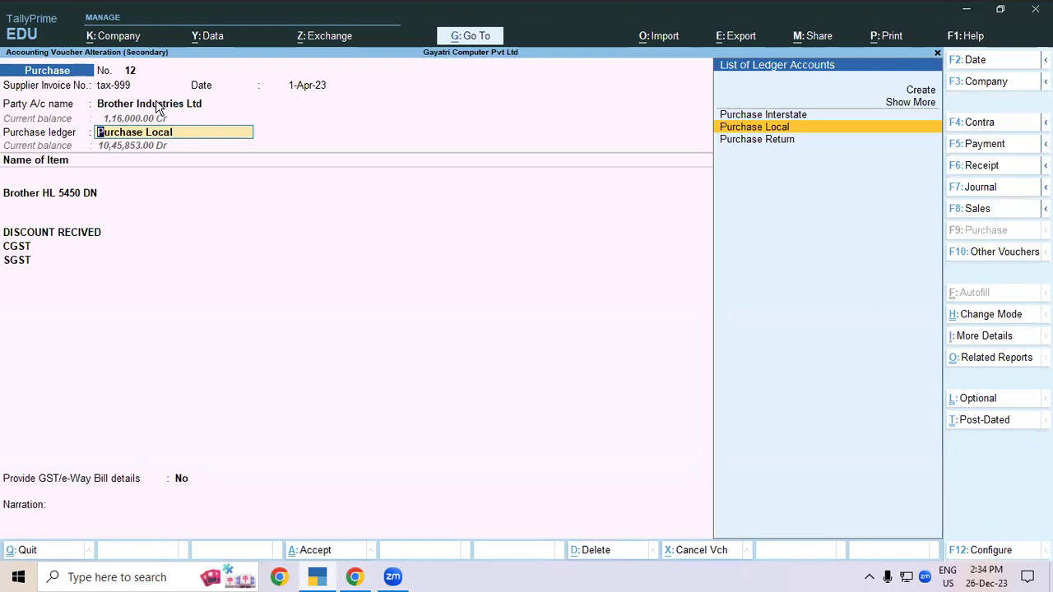
left_click(156, 104)
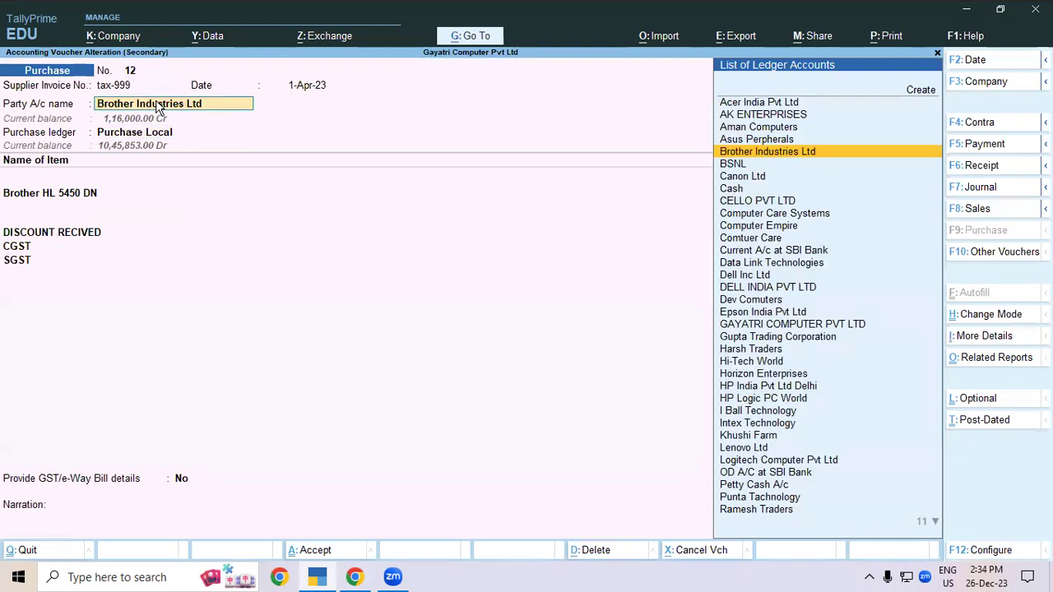
key("ctrl+Return")
key("Return")
key("Return")
key("Return")
key("Return")
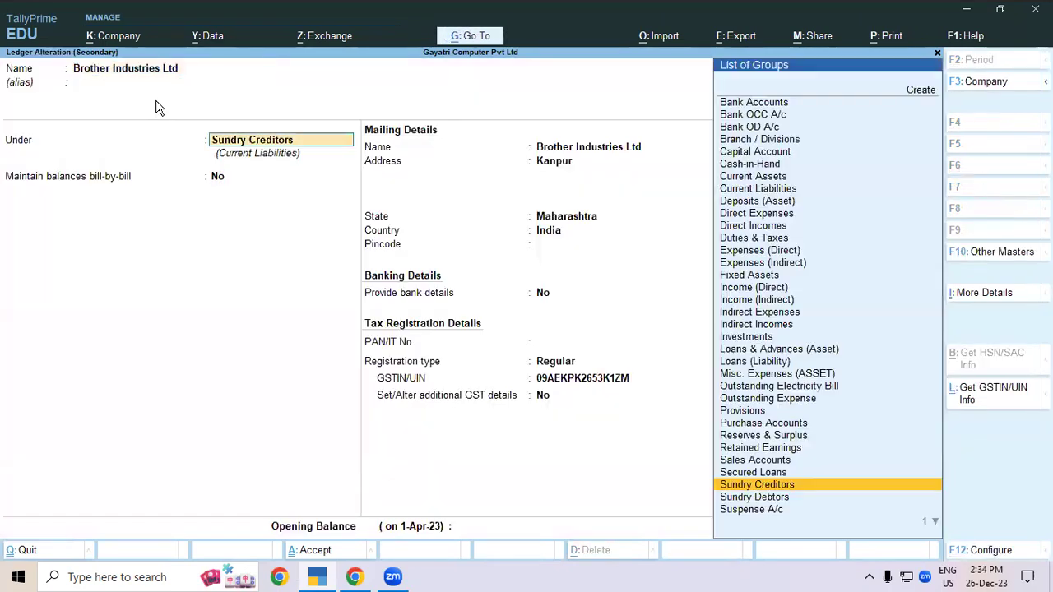
Set the state in the Brother Industries Ltd ledger's mailing details to Uttar Pradesh and accept the master.
key("Return")
key("Return")
key("Return")
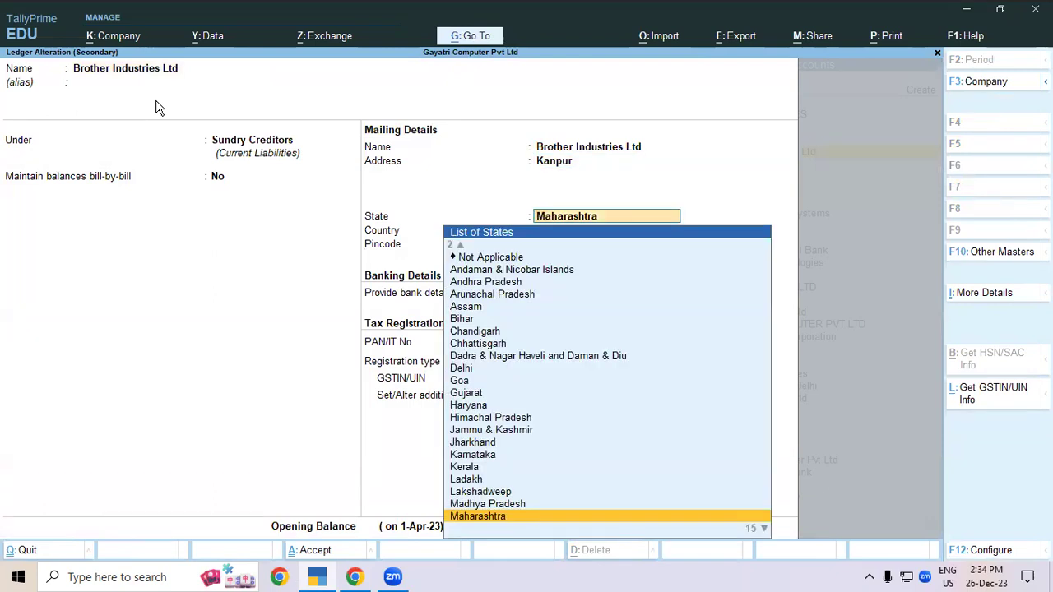
type("Utt")
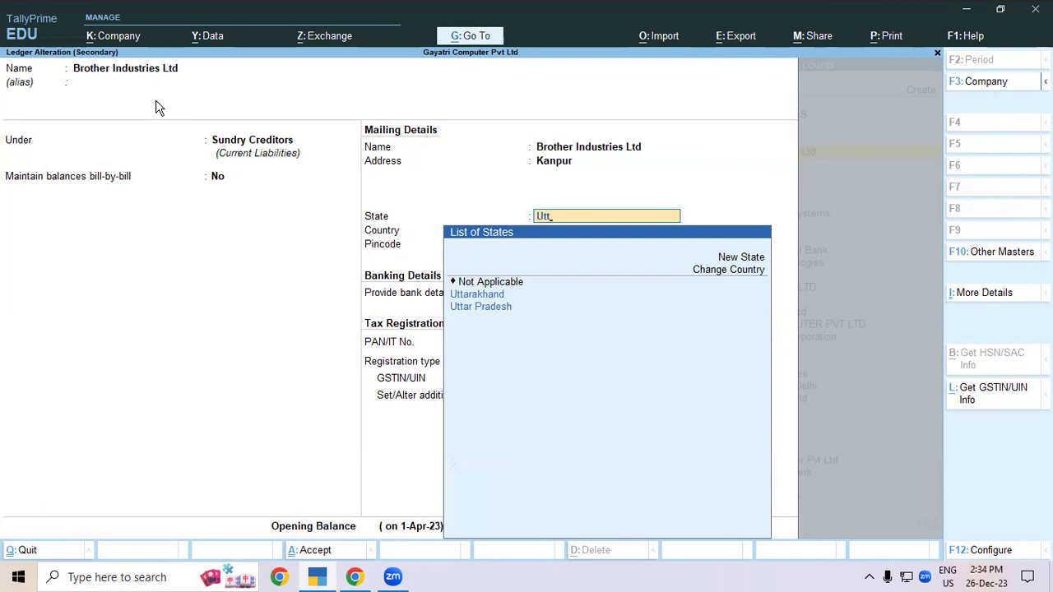
key("Down")
key("Down")
key("Return")
key("Return")
key("Return")
key("Return")
key("Return")
key("Return")
key("Return")
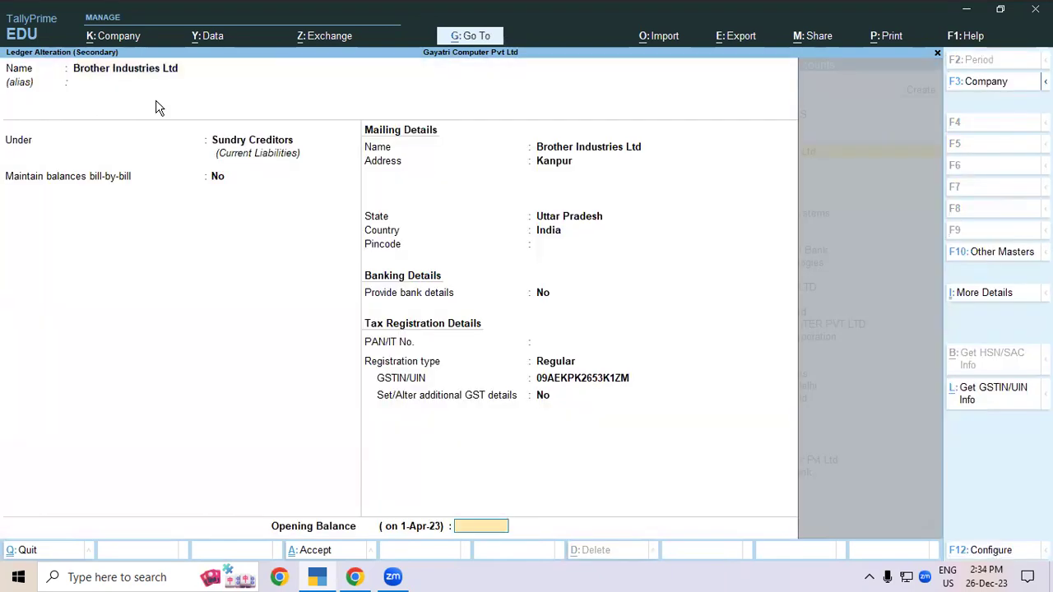
key("Return")
key("y")
key("Return")
Set the supplier's state to Uttar Pradesh in the party details of purchase voucher 12 and accept the details.
key("Return")
key("Return")
key("Return")
key("Return")
key("Return")
key("Return")
key("Return")
key("Return")
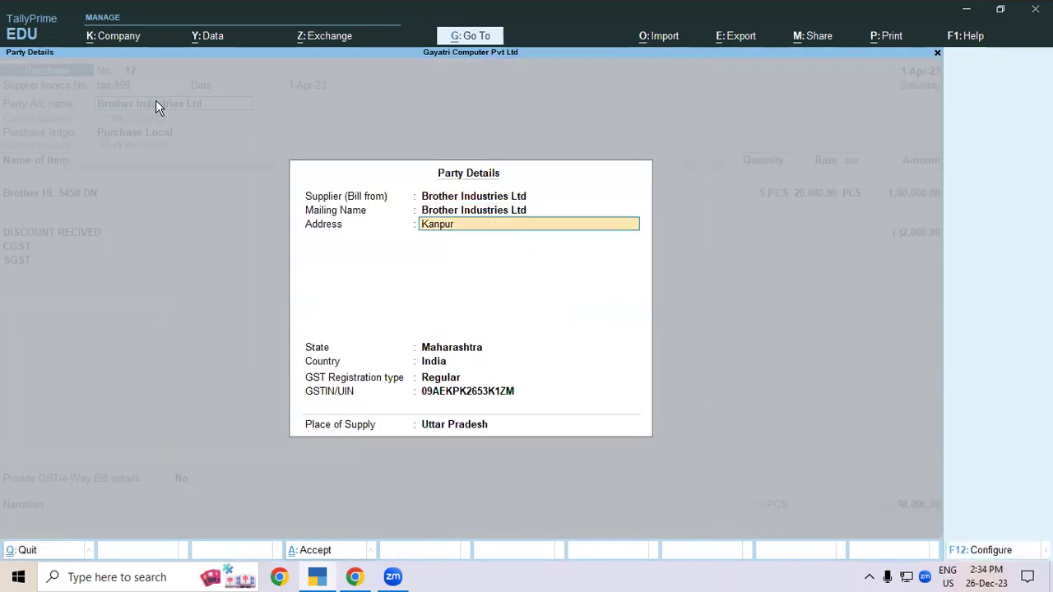
key("Return")
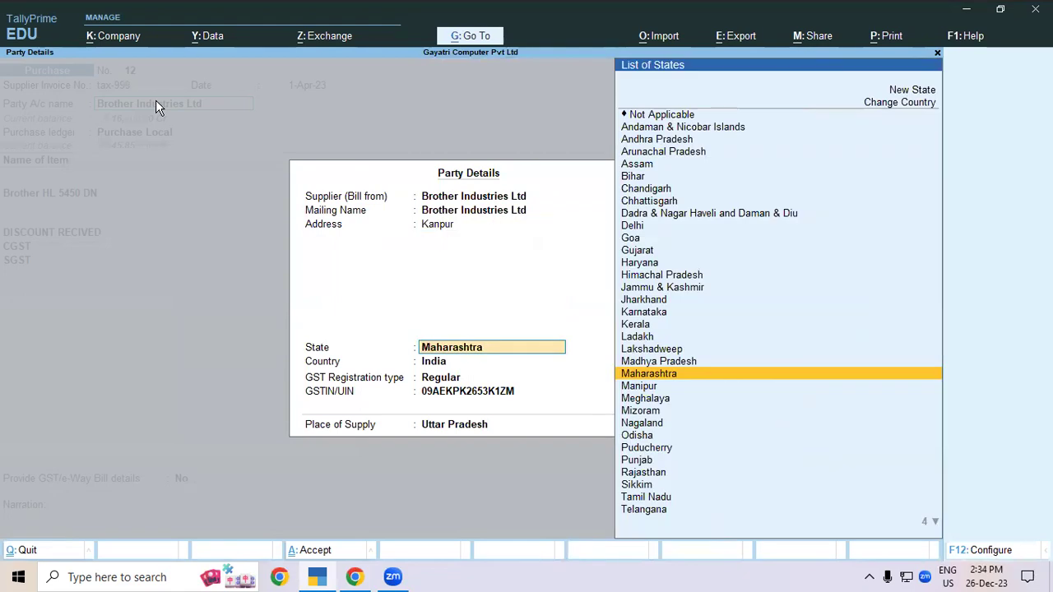
type("Utt")
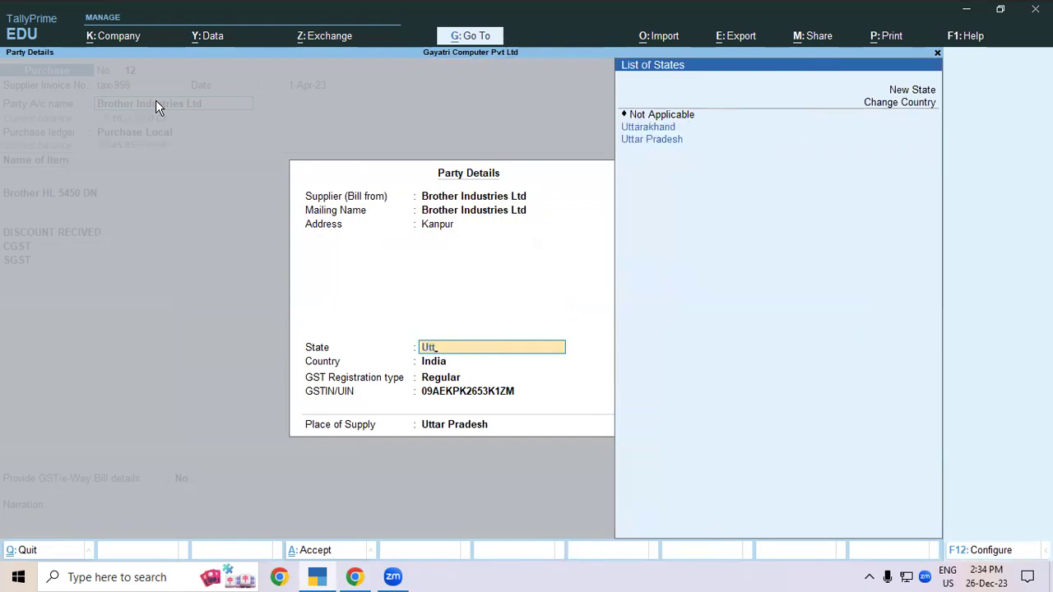
key("Down")
key("Down")
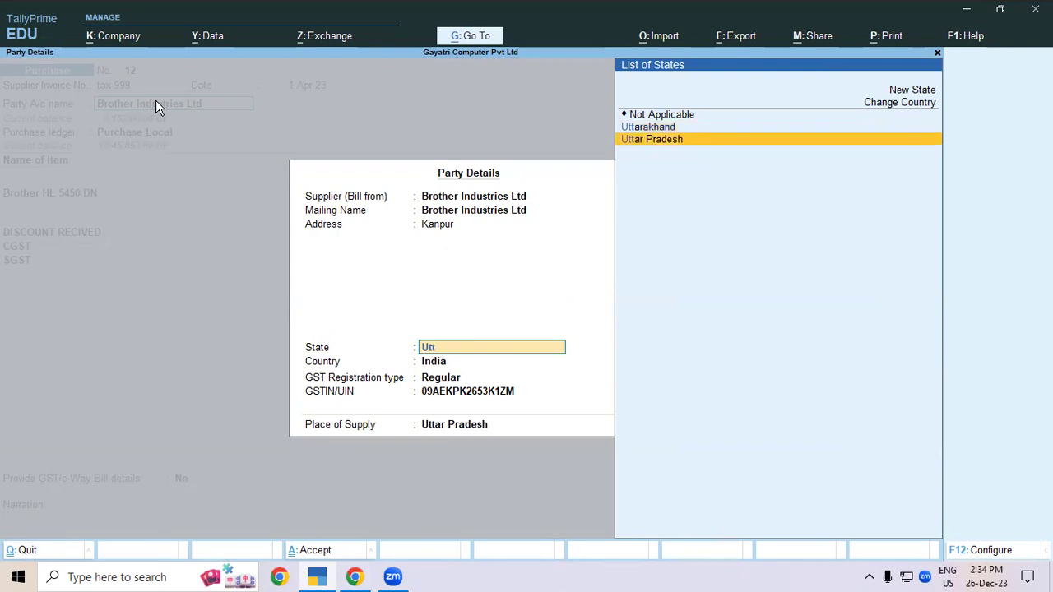
key("Return")
key("Return")
key("Return")
key("Return")
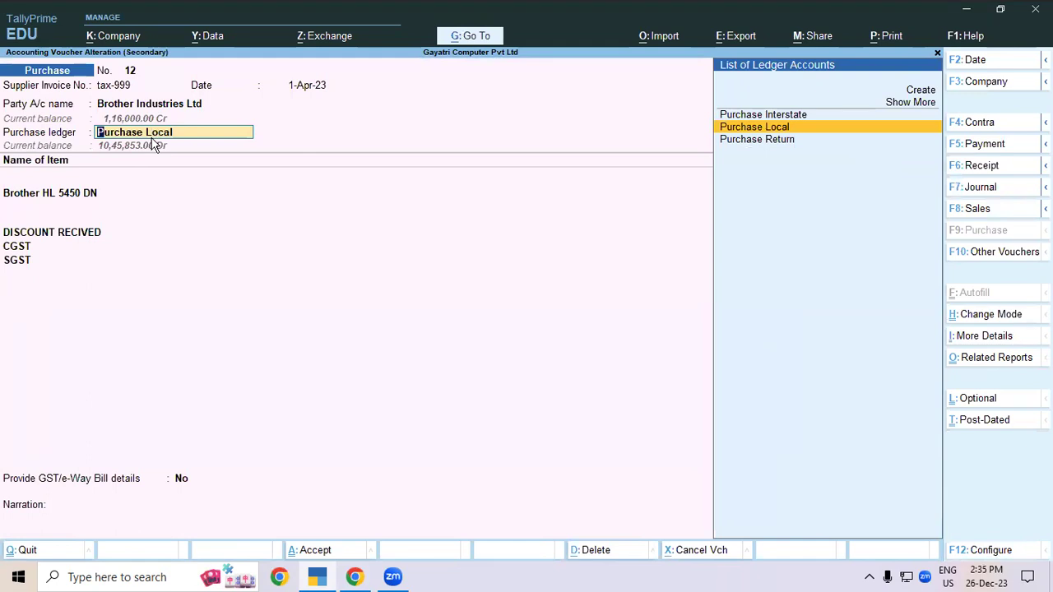
Open the Purchase Local ledger for alteration and examine its Purchase Accounts group.
key("ctrl+Return")
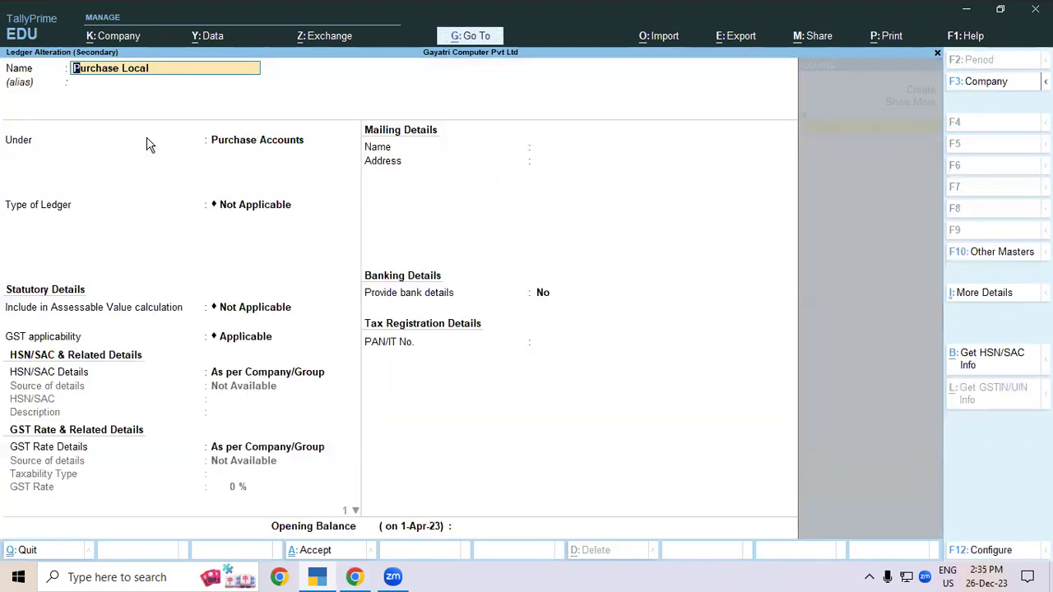
left_click(254, 144)
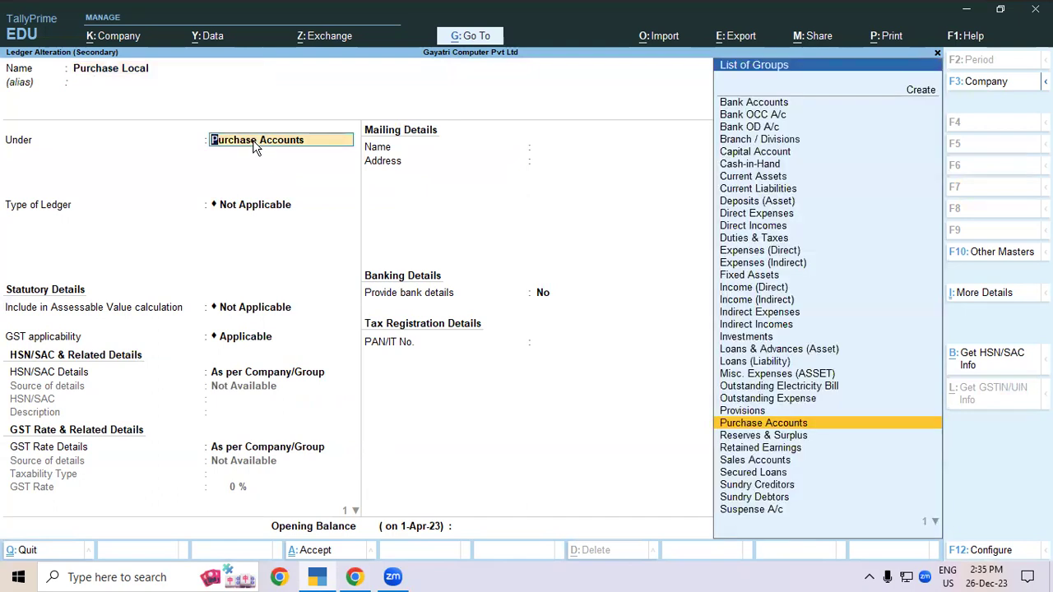
key("ctrl+Return")
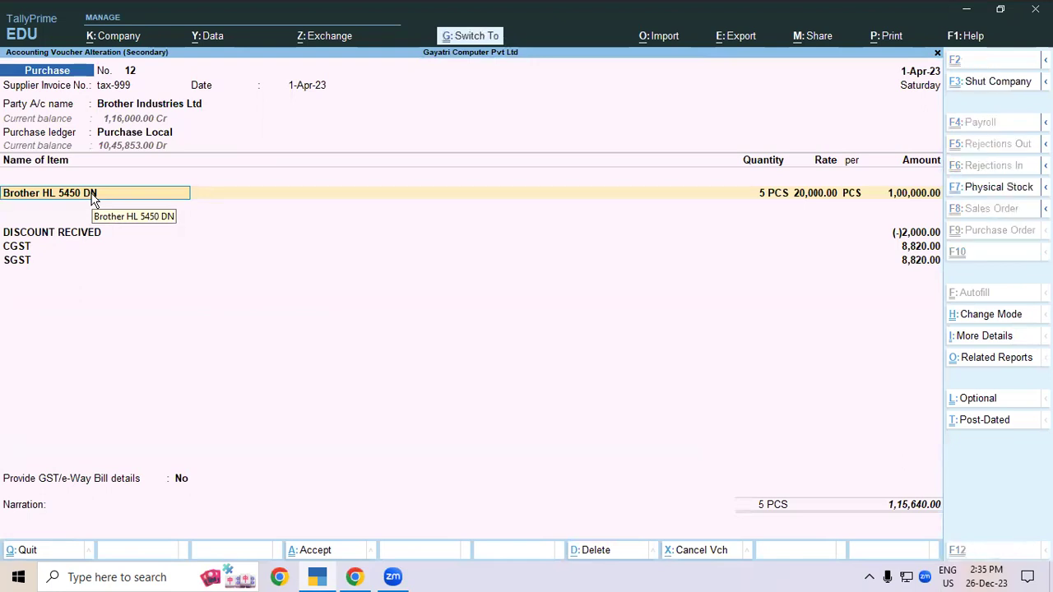
Open the Brother HL 5450 DN stock item and its PRINTER stock group, examining the group's HSN/SAC and GST rate details.
key("ctrl+Return")
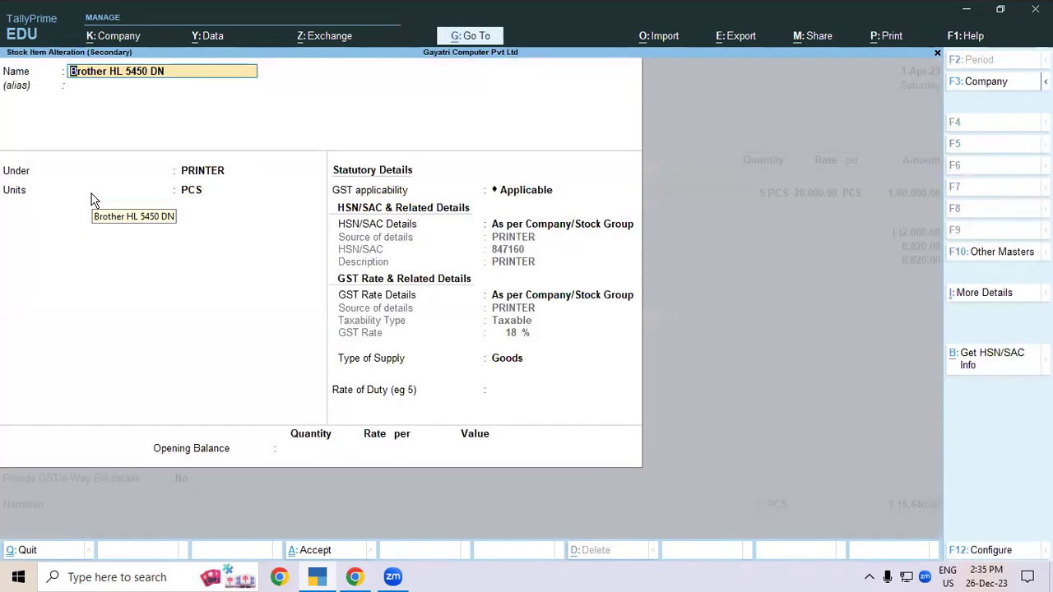
key("Return")
key("Return")
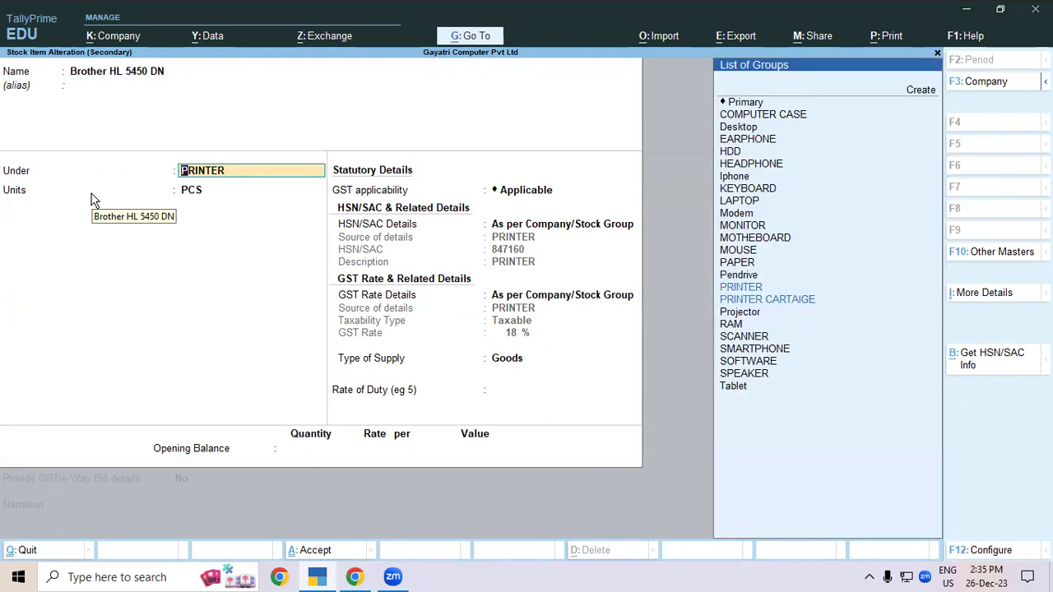
key("ctrl+Return")
key("Return")
key("Return")
key("Return")
key("Return")
key("Return")
key("Return")
key("Return")
key("Return")
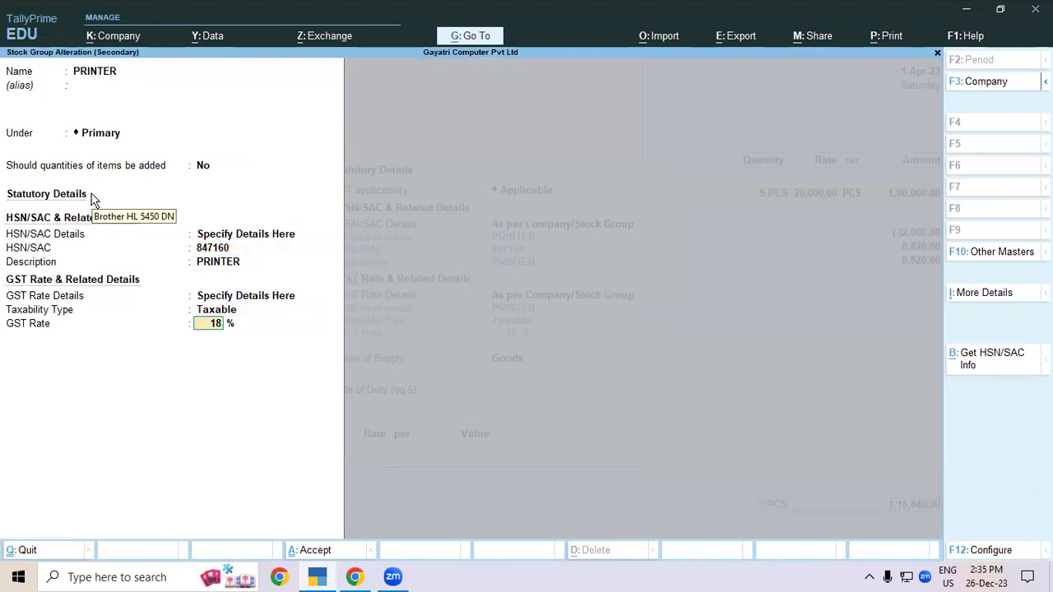
Leave the PRINTER stock group and go through the Brother HL 5450 DN item's statutory details and type of supply.
key("Return")
key("Return")
key("Return")
key("Return")
key("Return")
key("Return")
key("Return")
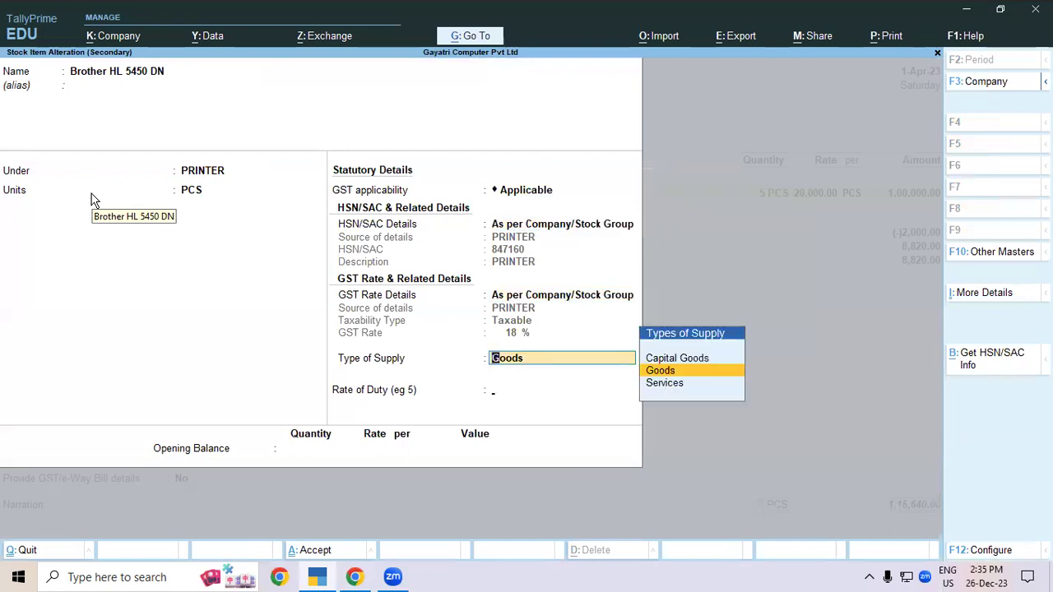
key("Return")
key("Return")
Keep the Brother HL 5450 DN item allocation and the discount line as entered, and move on to the voucher's CGST line.
key("Return")
key("Return")
key("Return")
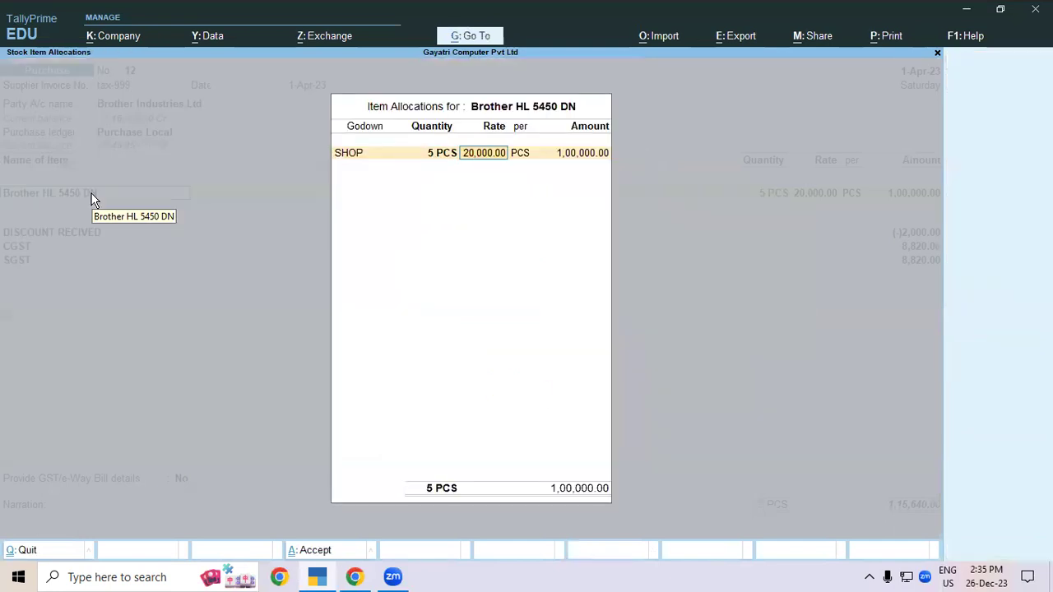
key("Return")
key("Return")
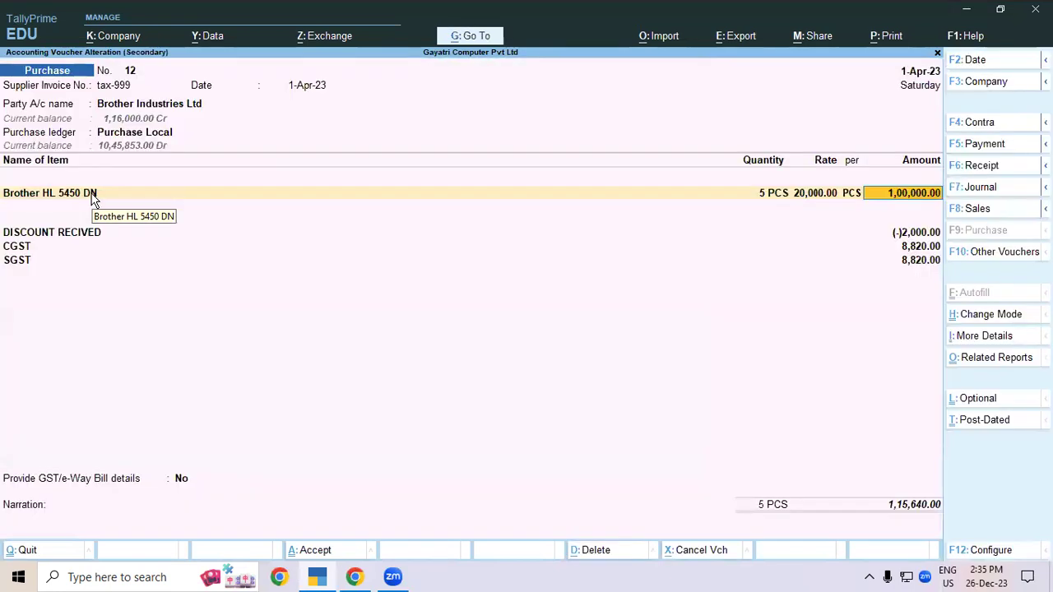
key("Return")
key("Return")
key("Return")
key("Return")
key("Return")
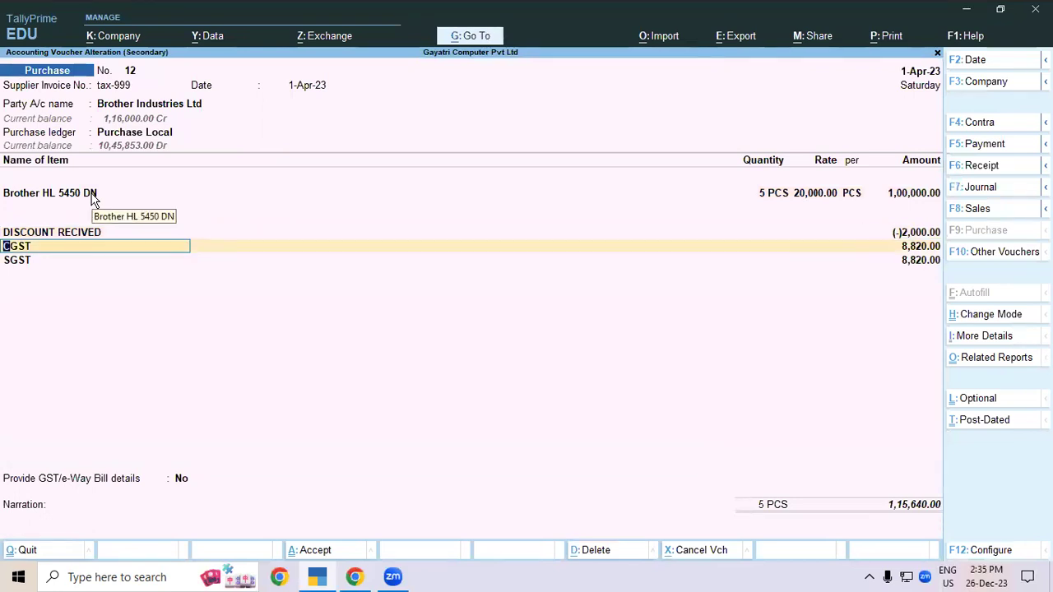
Open the CGST ledger and examine its group, duty type, tax type, calculation percentage and rounding method.
key("ctrl+Return")
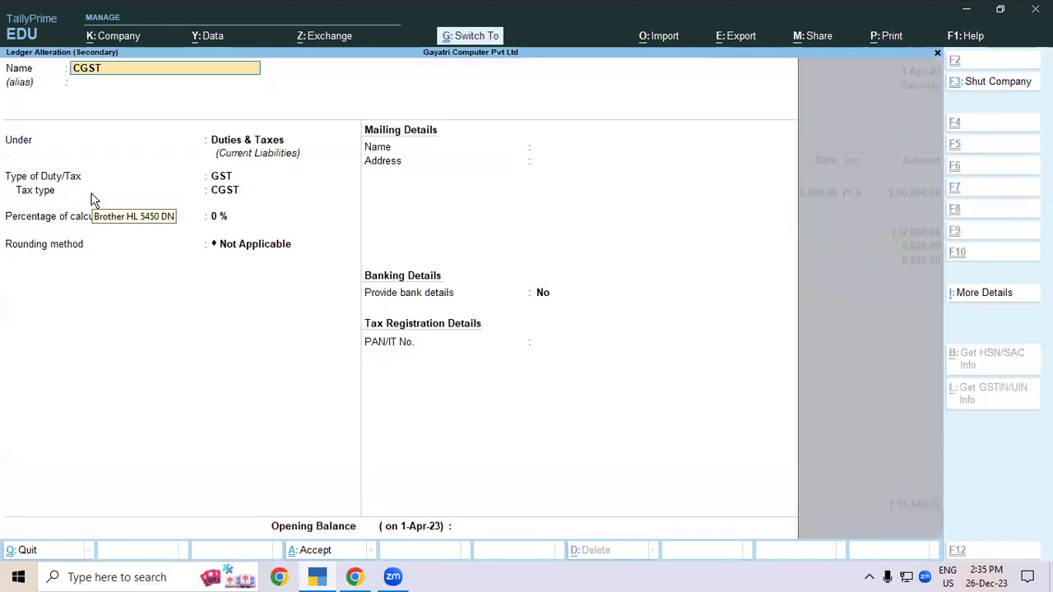
key("Return")
key("Return")
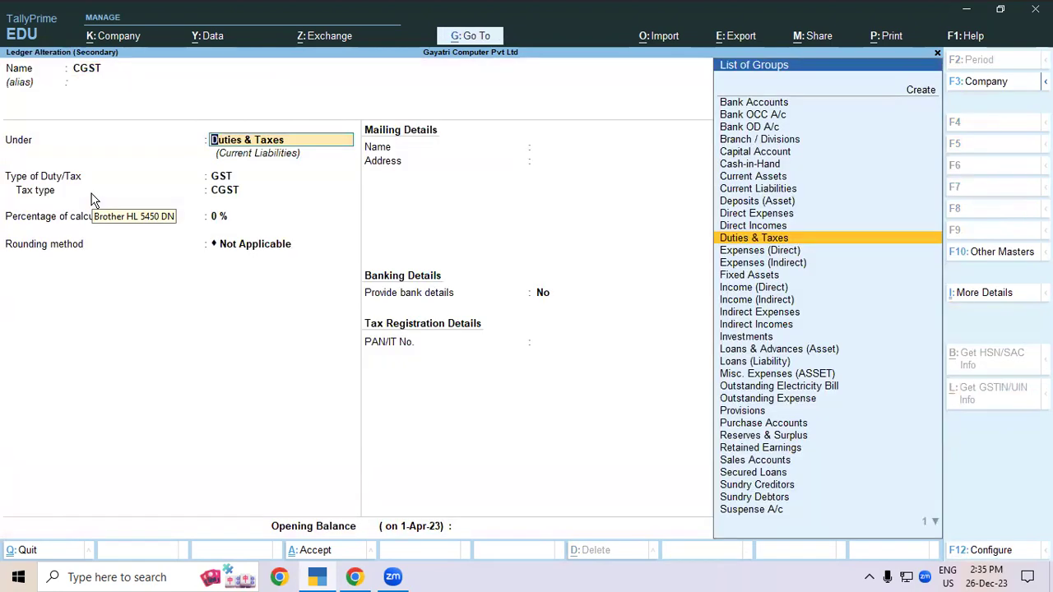
key("Return")
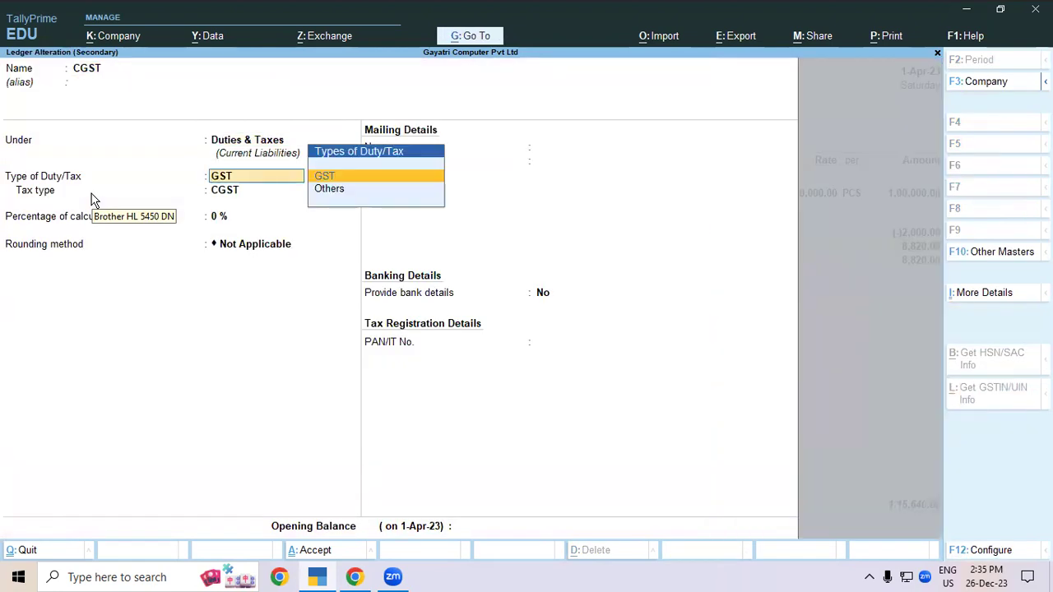
key("Return")
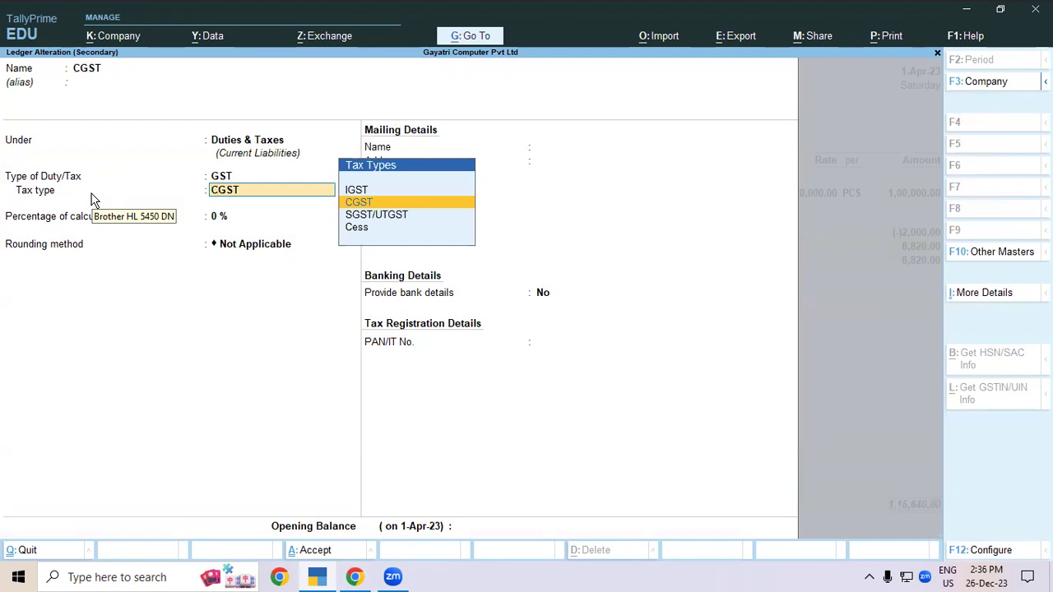
key("Return")
key("Return")
key("Return")
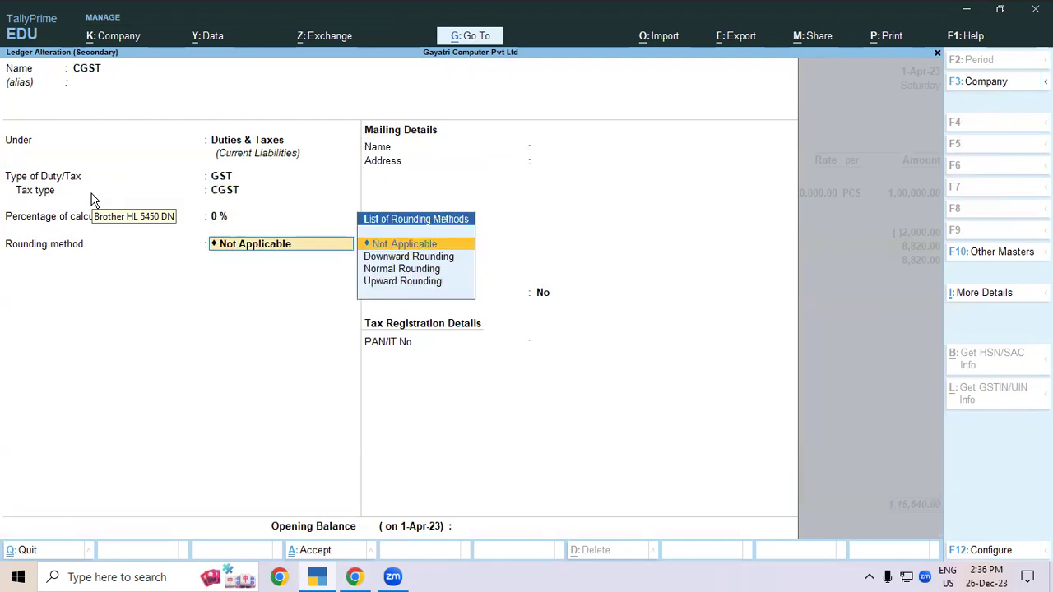
key("Return")
key("Return")
key("Return")
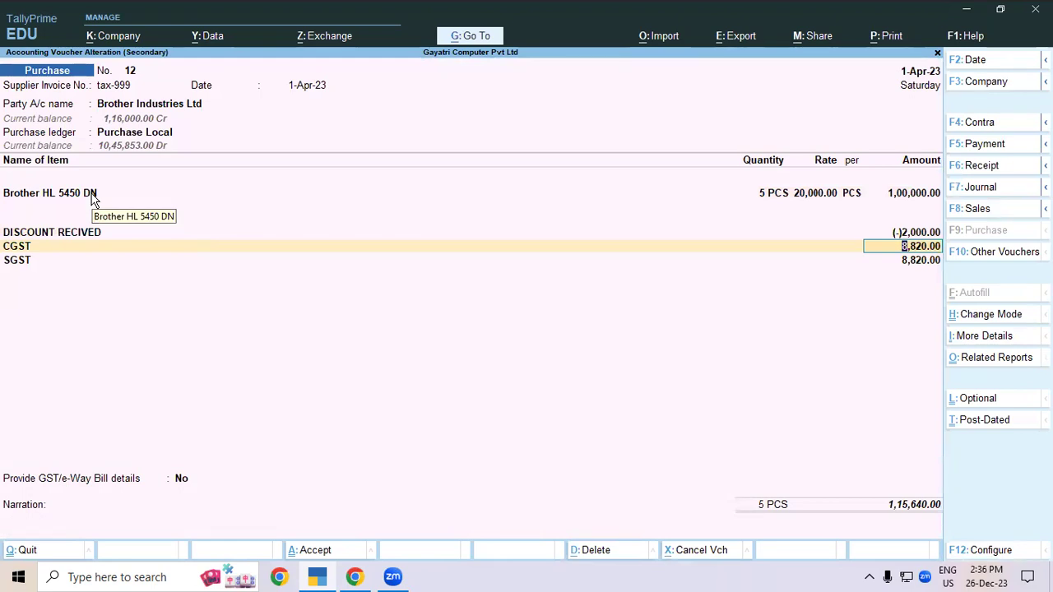
Accept purchase voucher 12, close the purchase voucher list and return to the Gateway of Tally without quitting.
key("ctrl")
key("ctrl+a")
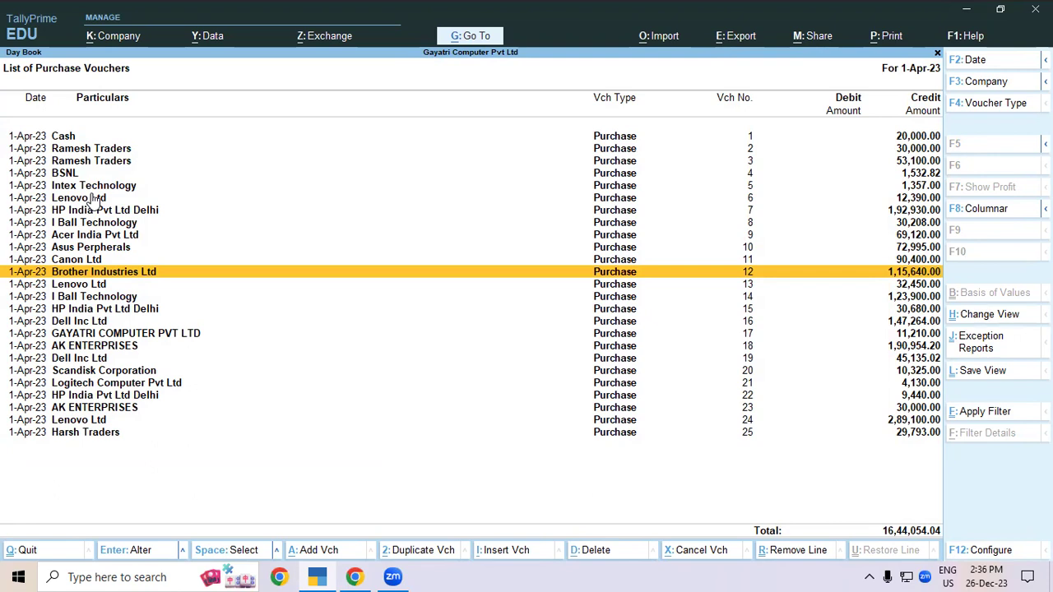
key("Escape")
key("Escape")
key("Escape")
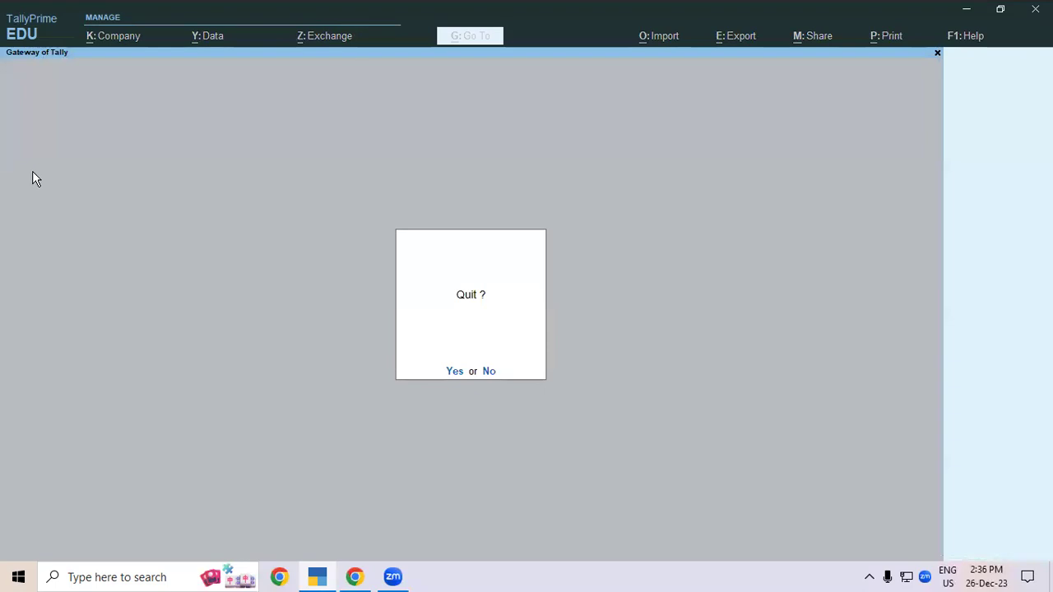
key("n")
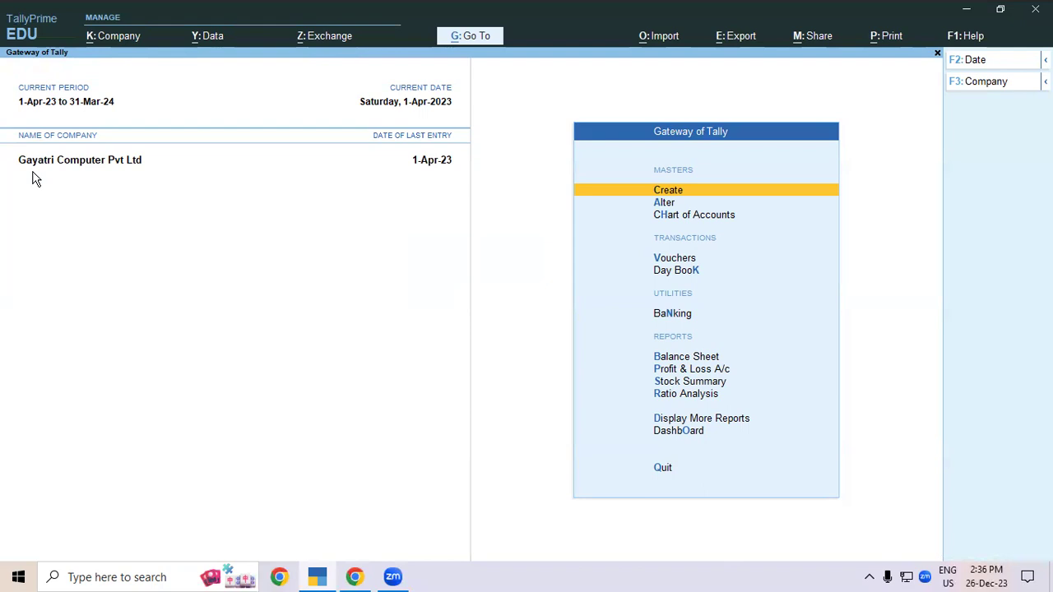
Open the Day Book report from the additional display reports.
key("Down")
key("Down")
key("Down")
key("Down")
key("Down")
key("Down")
key("Down")
key("Down")
key("Down")
key("Down")
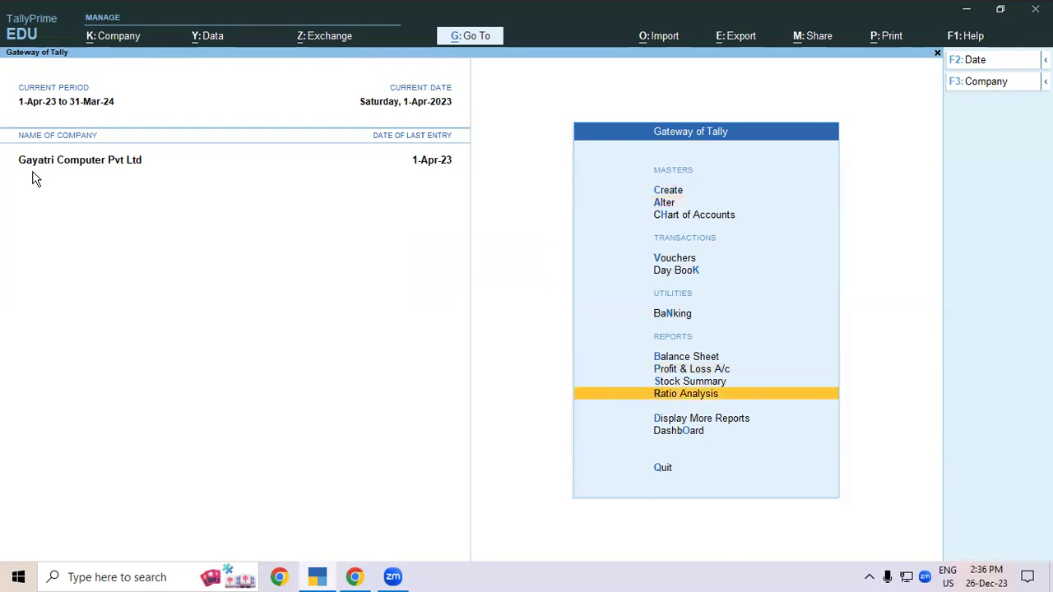
key("Return")
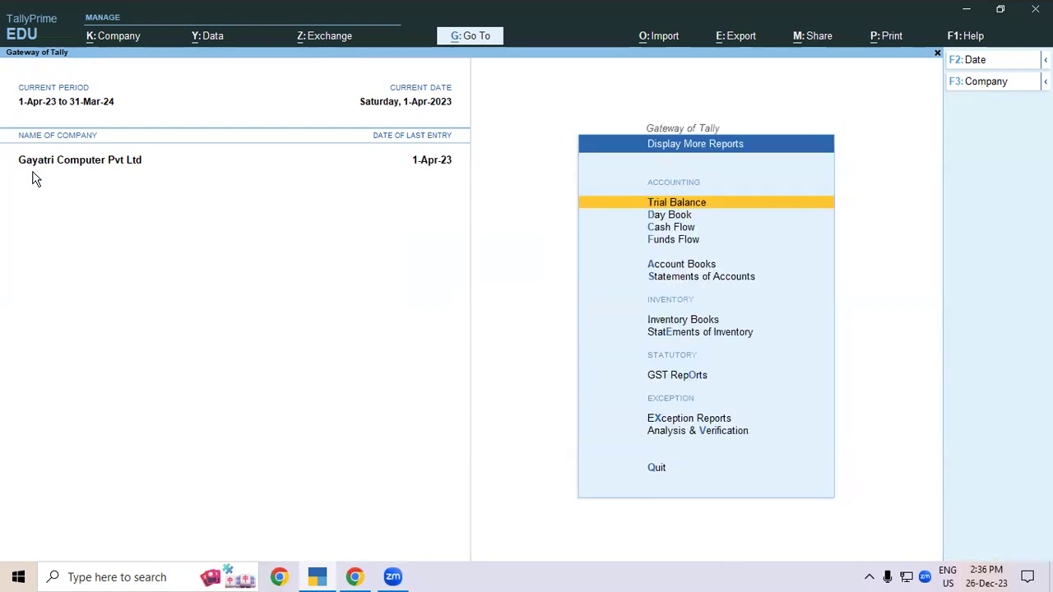
key("Down")
key("Return")
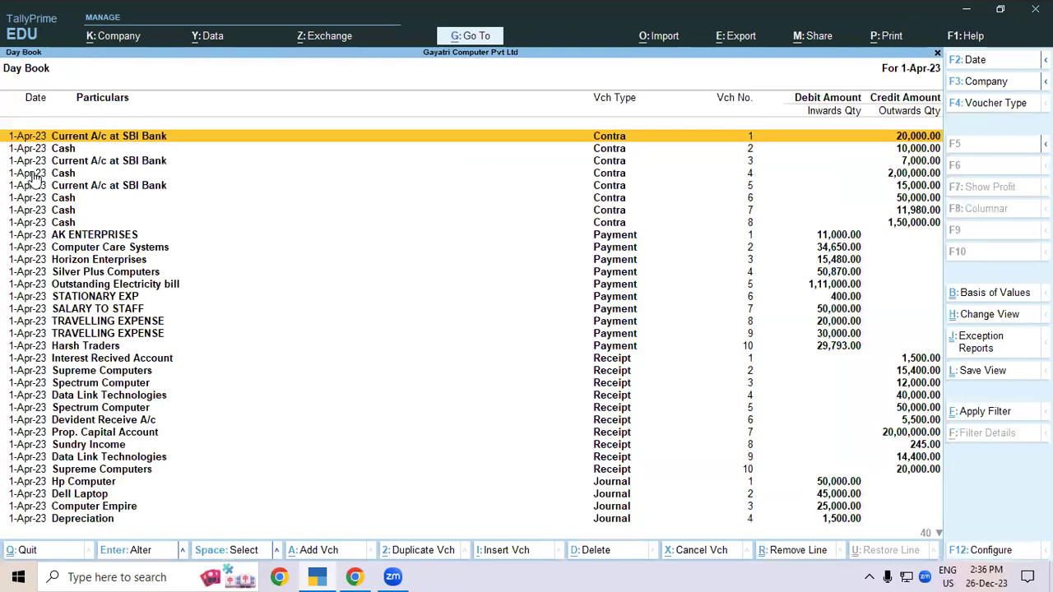
Go through the Day Book vouchers from the contra entries down to the SALES (B2B) entries.
key("Down")
key("Down")
key("Down")
key("Down")
key("Down")
key("Down")
key("Down")
key("Down")
key("Down")
key("Down")
key("Down")
key("Down")
key("Down")
key("Down")
key("Down")
key("Down")
key("Down")
key("Down")
key("Down")
key("Down")
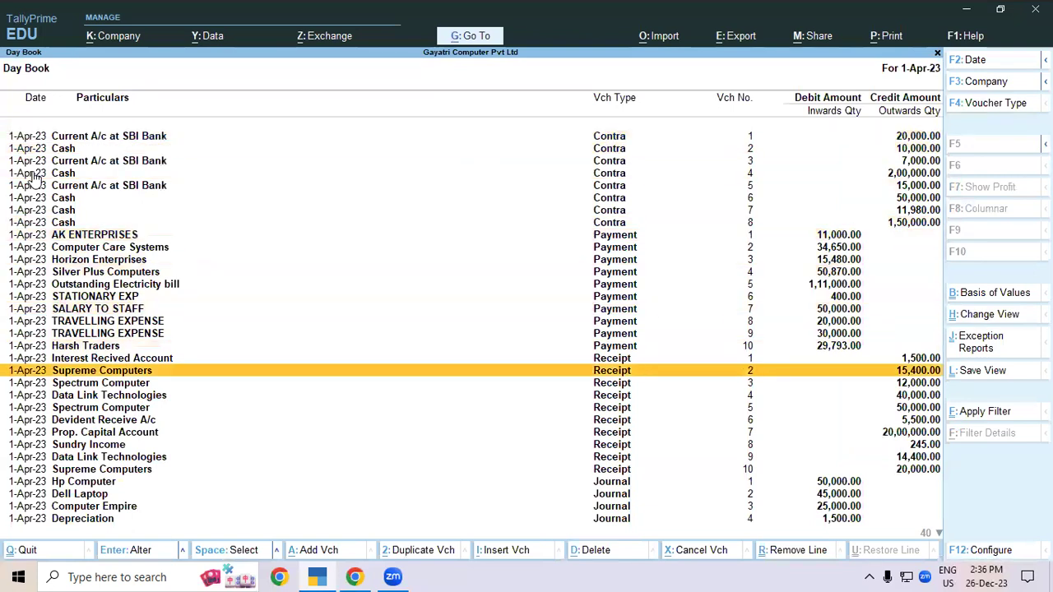
key("Down")
key("Down")
key("Down")
key("Down")
key("Down")
key("Down")
key("Down")
key("Down")
key("Down")
key("Down")
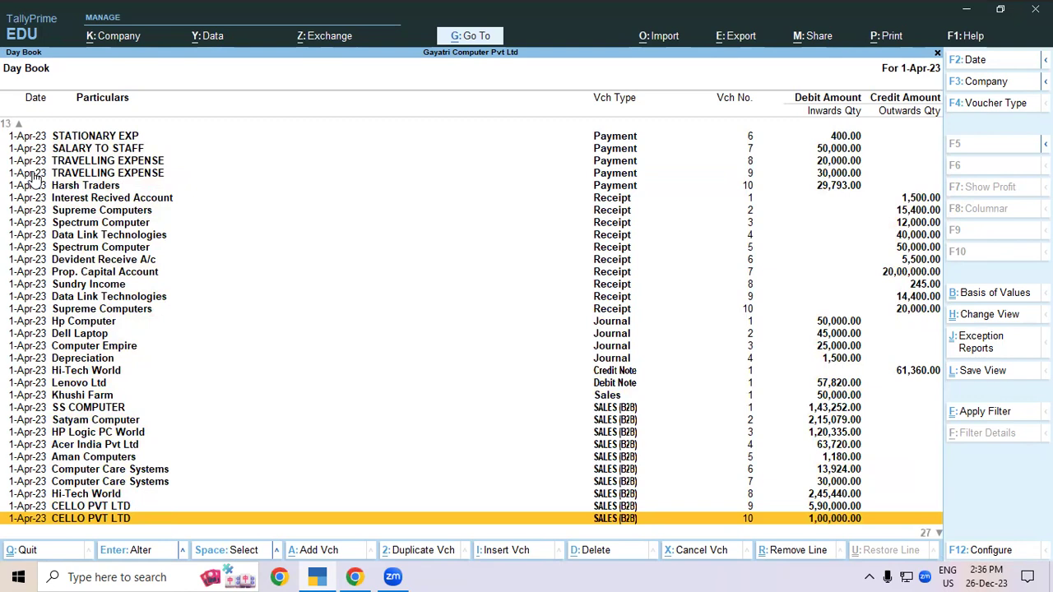
Restrict the Day Book to the Purchase voucher type.
key("F4")
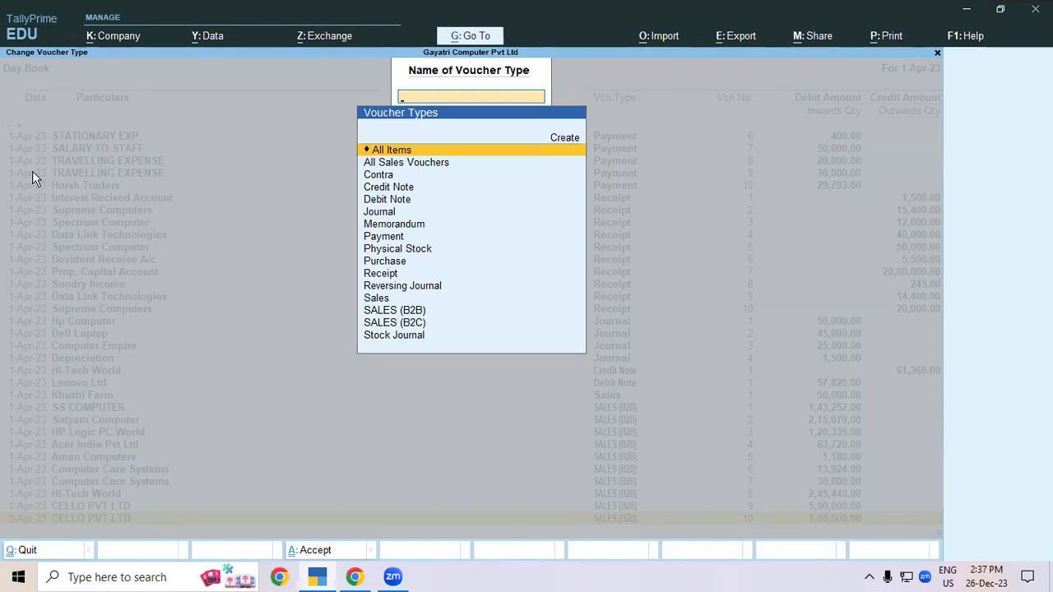
key("Down")
key("Down")
key("Down")
key("Down")
key("Down")
key("Down")
key("Down")
key("Down")
key("Down")
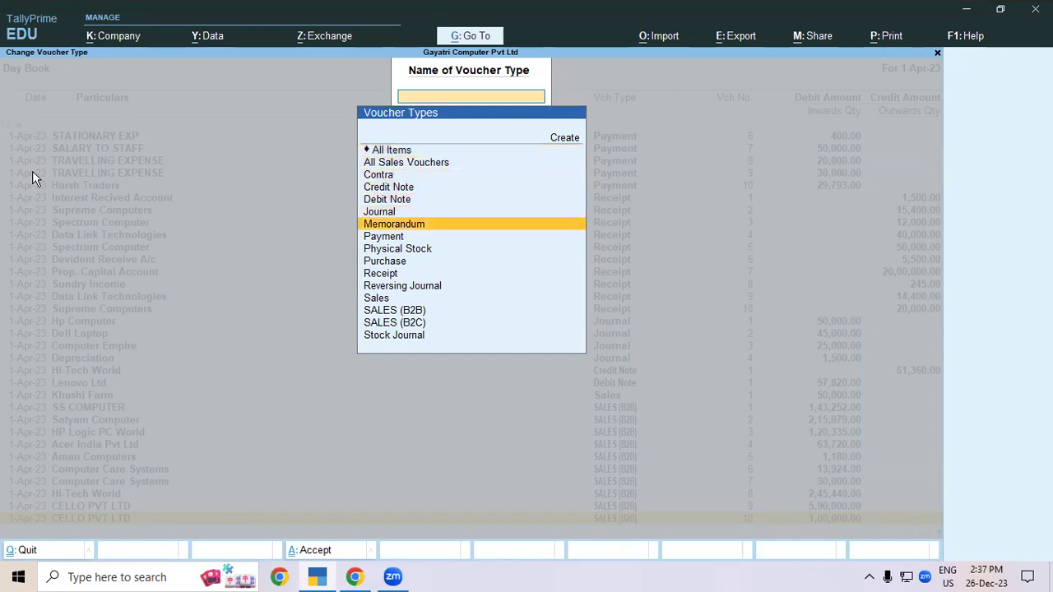
key("Return")
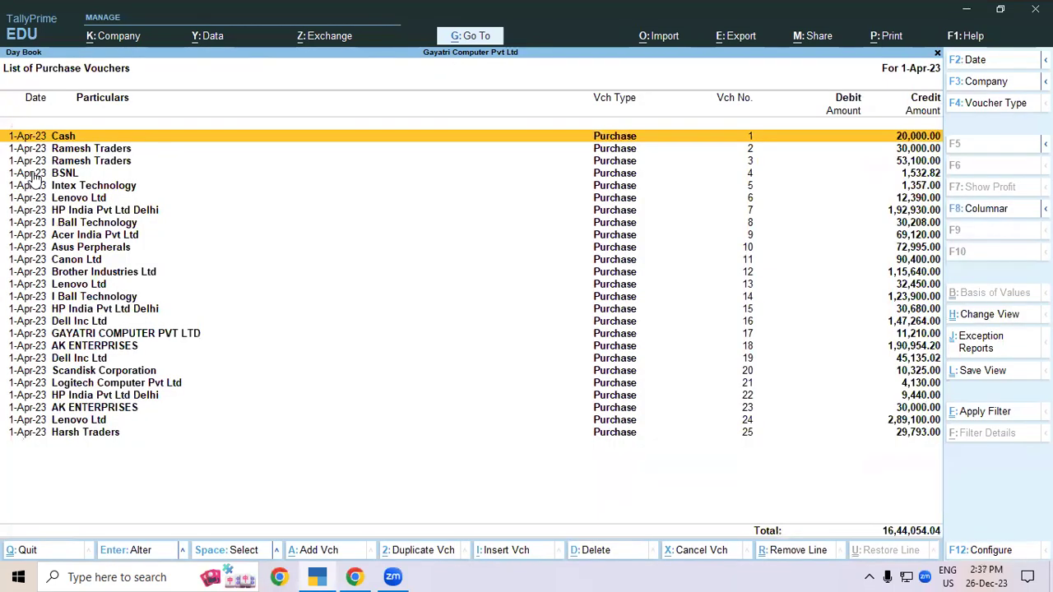
Open purchase voucher 9 for Acer India Pvt Ltd from the purchase voucher list.
key("Down")
key("Down")
key("Down")
key("Down")
key("Down")
key("Down")
key("Down")
key("Down")
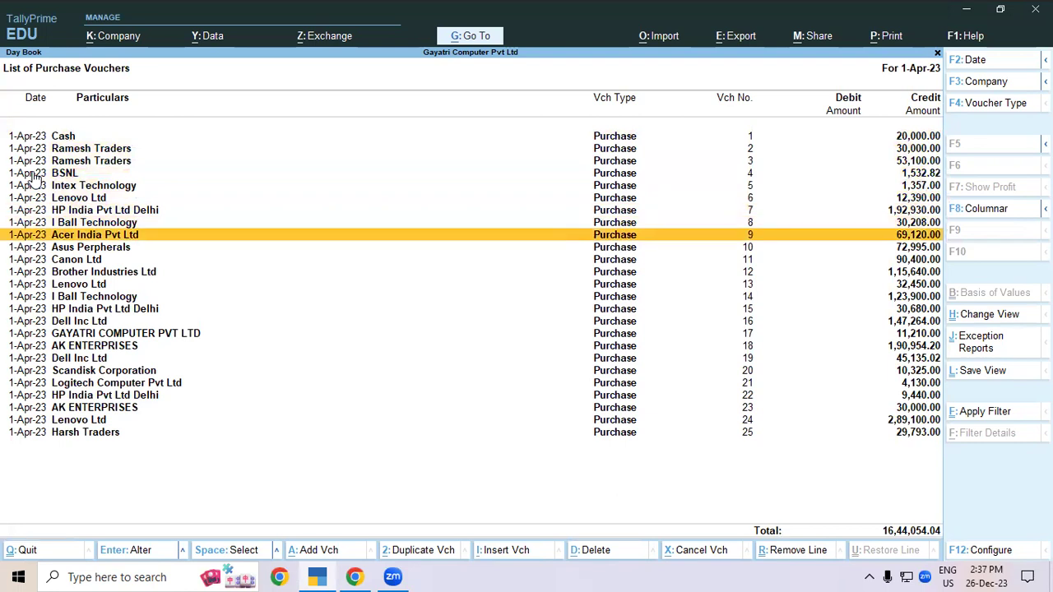
key("Return")
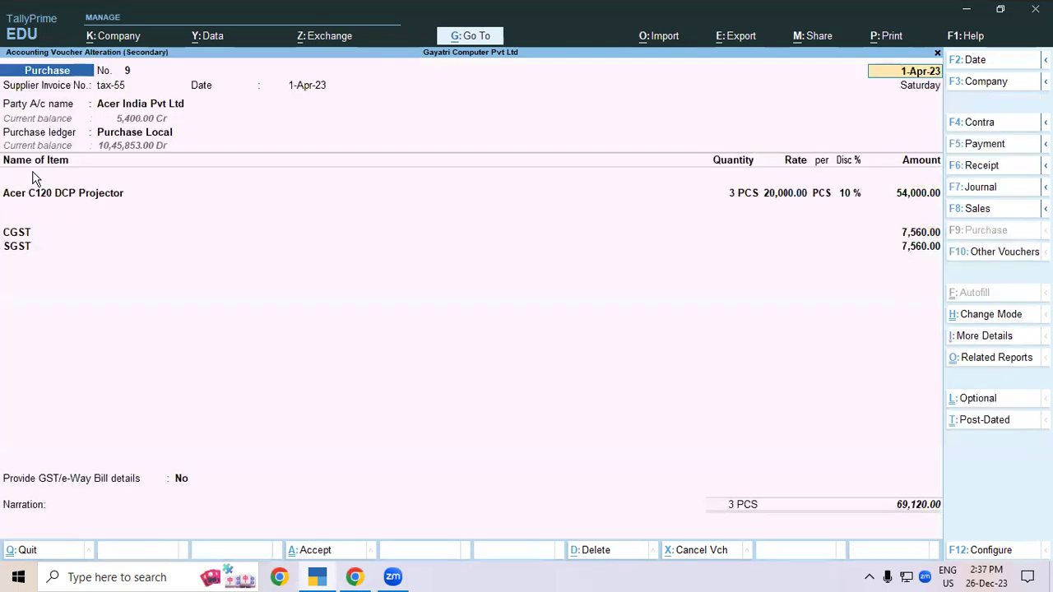
Call up the deletion of purchase voucher 9, cancel it and go back to the Gateway of Tally.
key("alt+d")
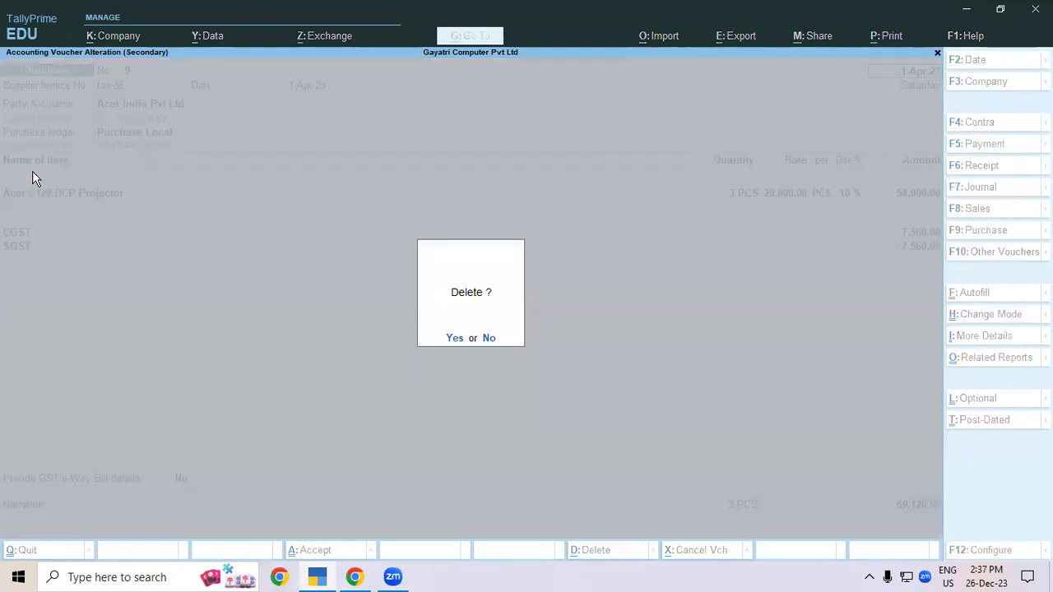
key("Escape")
key("Escape")
key("Escape")
key("Escape")
key("Escape")
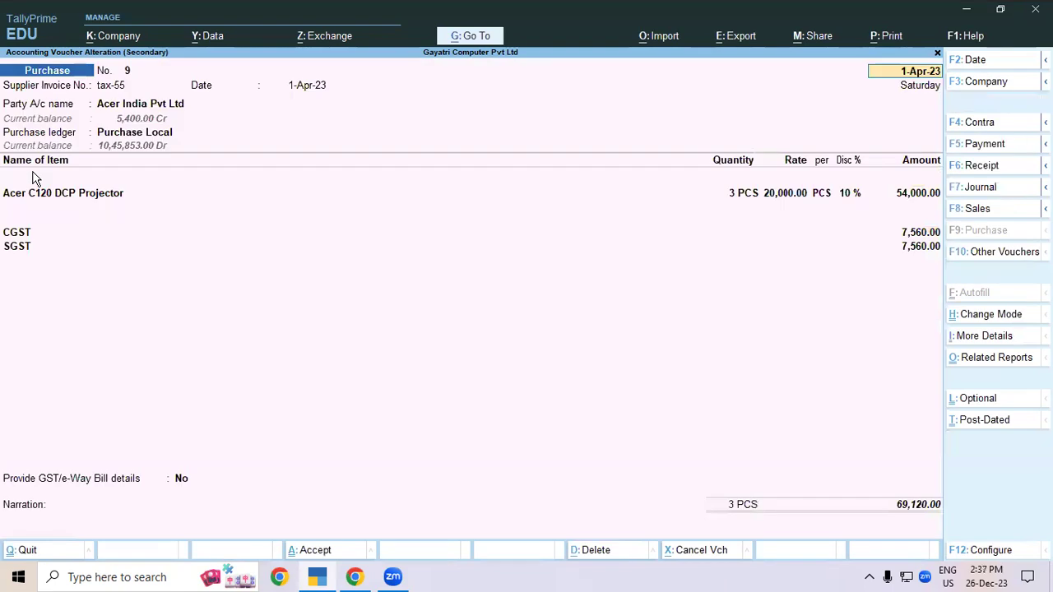
key("Escape")
key("Escape")
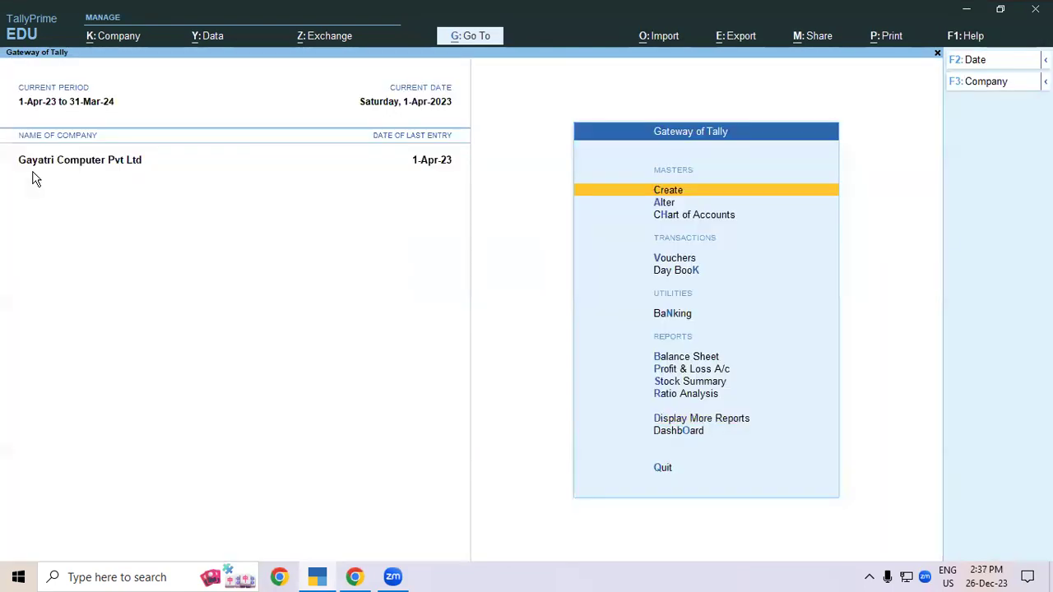
Open the Dell Inc Ltd ledger for alteration, examine its group, mailing and tax registration details, and return to the Gateway of Tally.
key("Down")
key("Return")
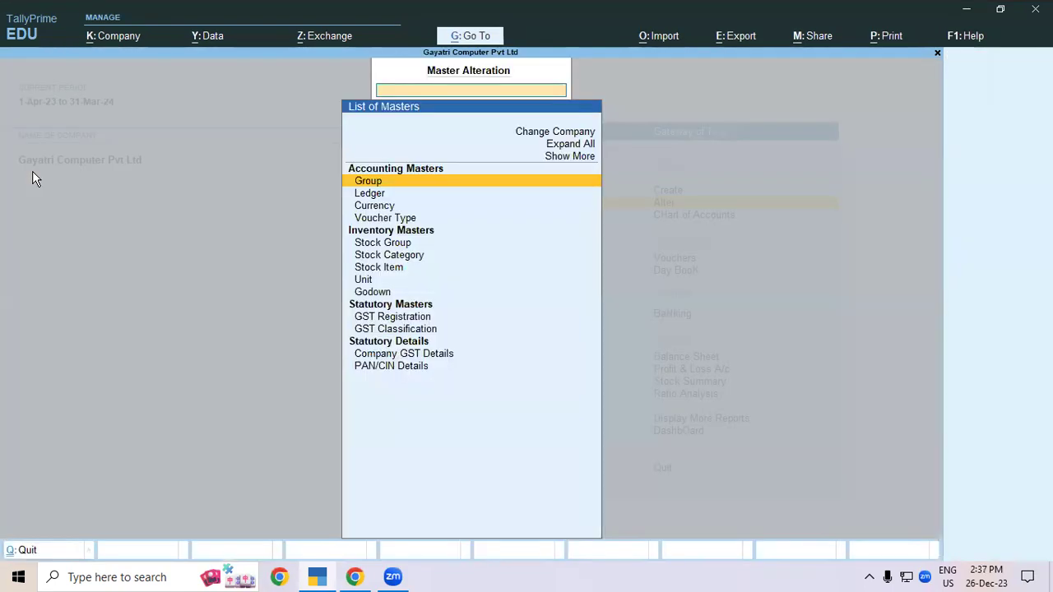
key("Down")
key("Return")
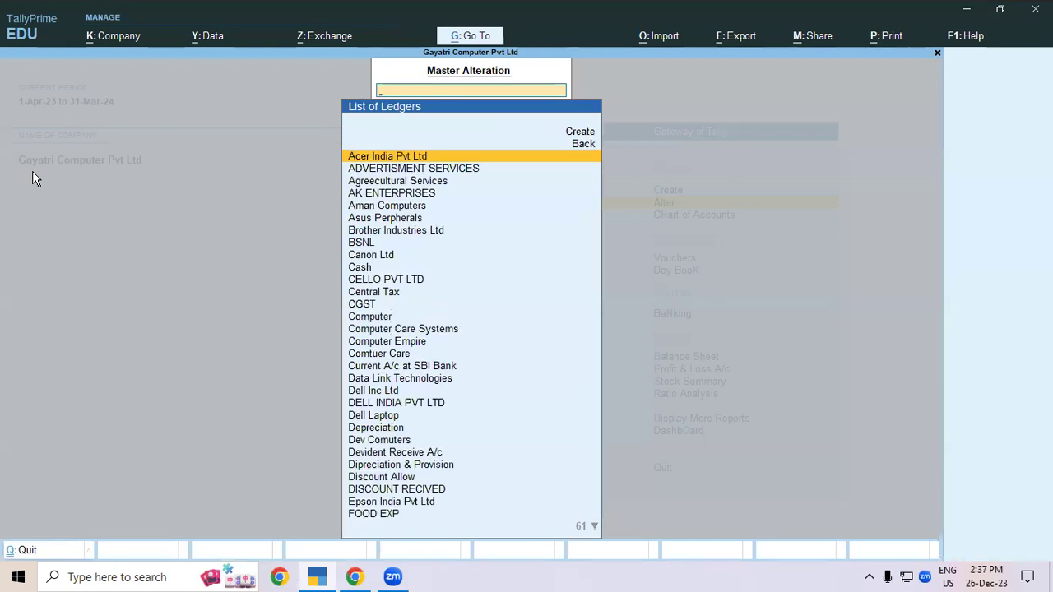
key("Down")
key("Down")
key("Down")
key("Down")
key("Down")
key("Down")
key("Down")
key("Down")
key("Down")
key("Down")
key("Down")
key("Down")
key("Down")
key("Down")
key("Down")
key("Down")
key("Down")
key("Down")
key("Down")
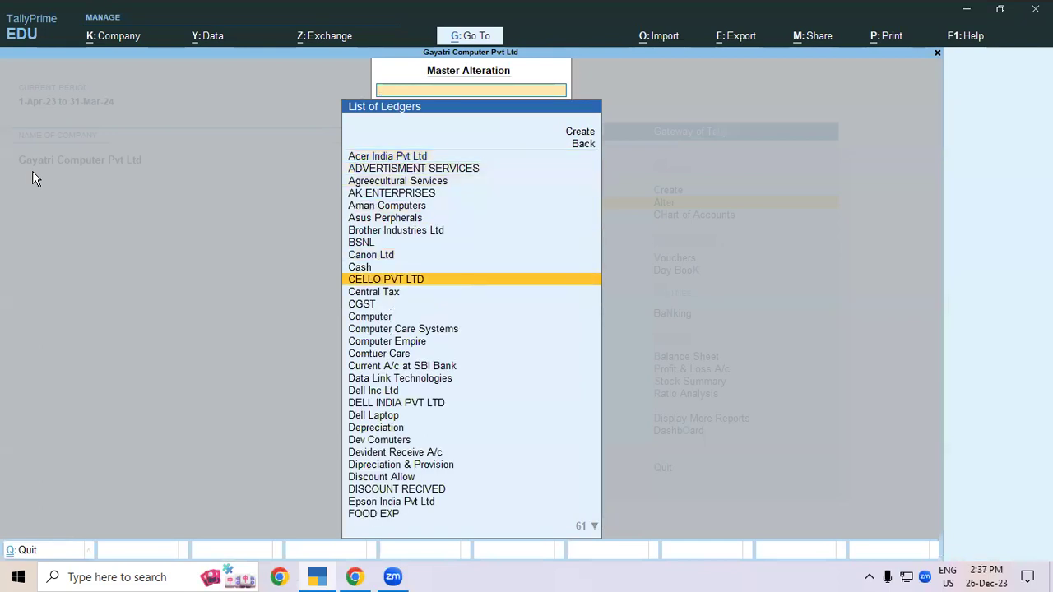
key("Return")
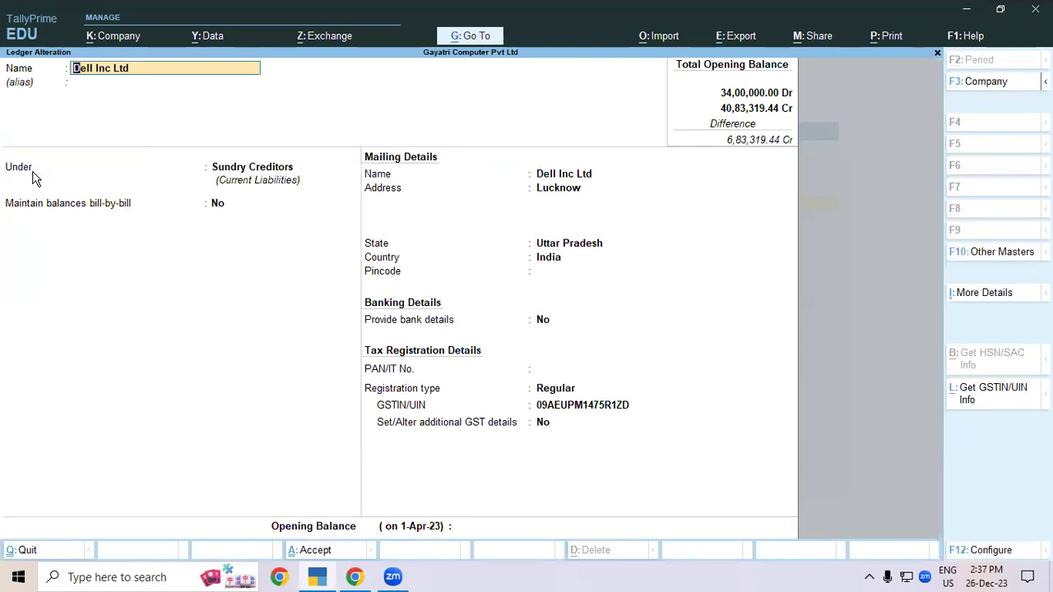
key("Escape")
key("Escape")
key("Escape")
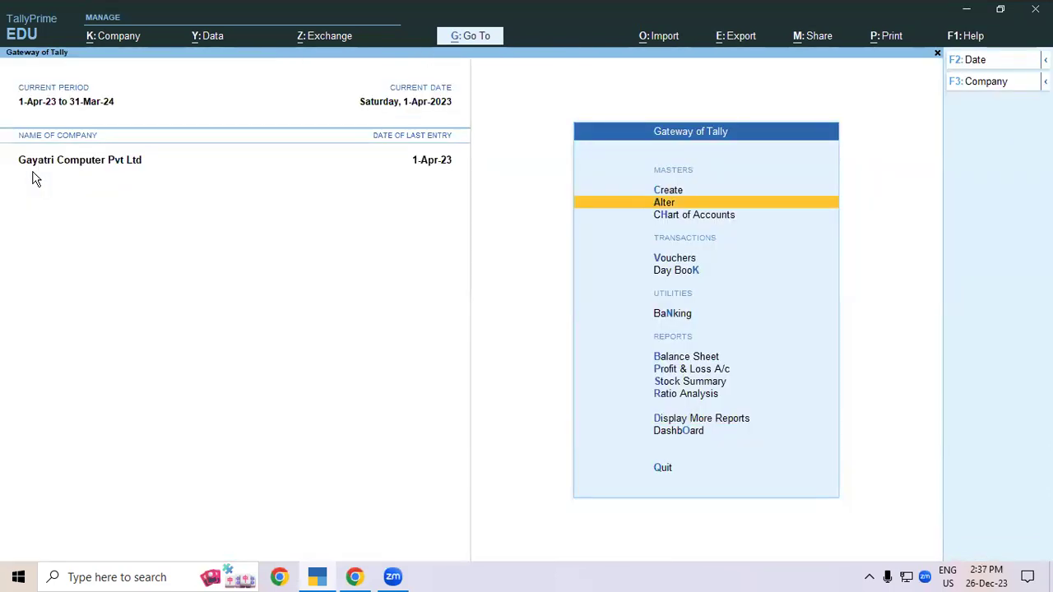
Open the Balance Sheet and expand it to the detailed view of all groups.
key("Down")
key("Down")
key("Down")
key("Down")
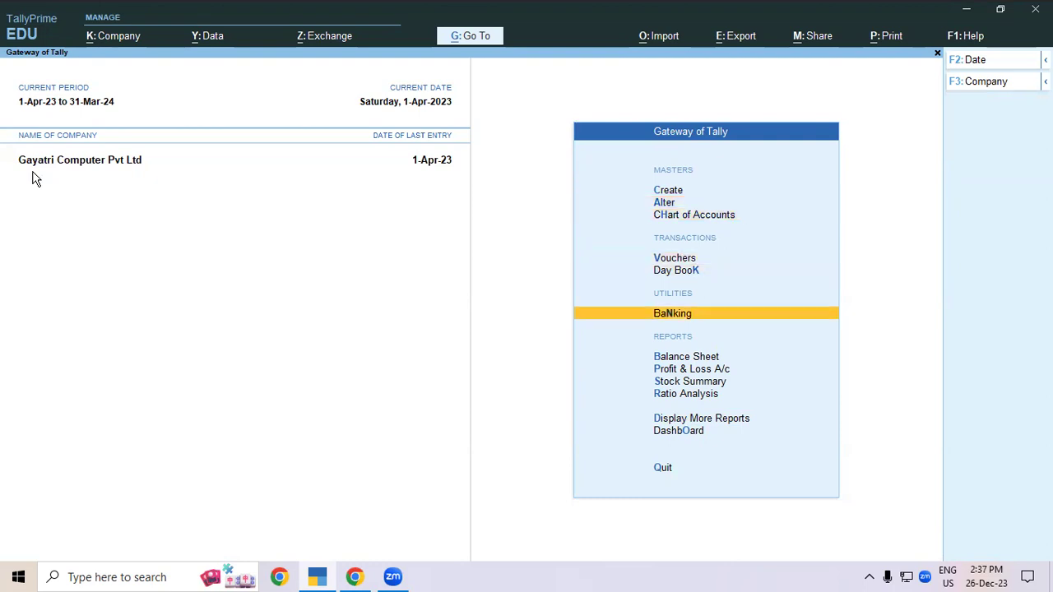
key("Return")
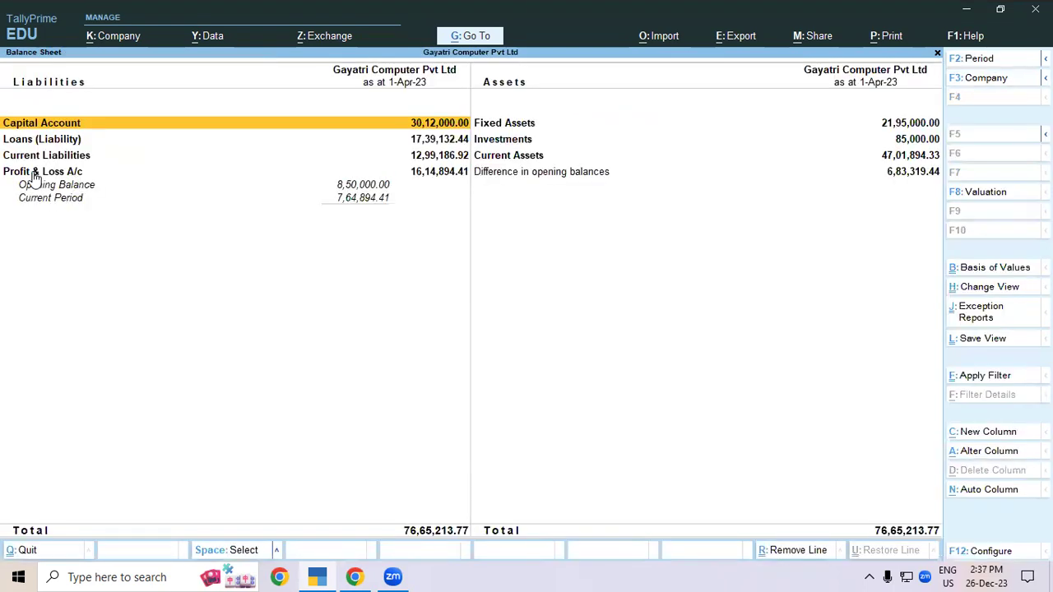
key("alt")
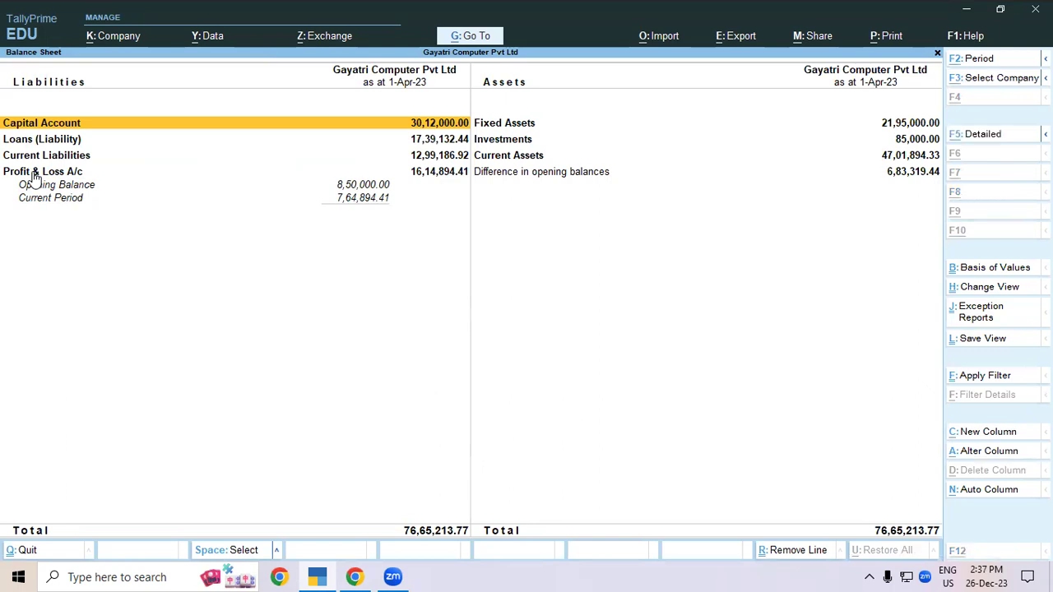
key("alt+F5")
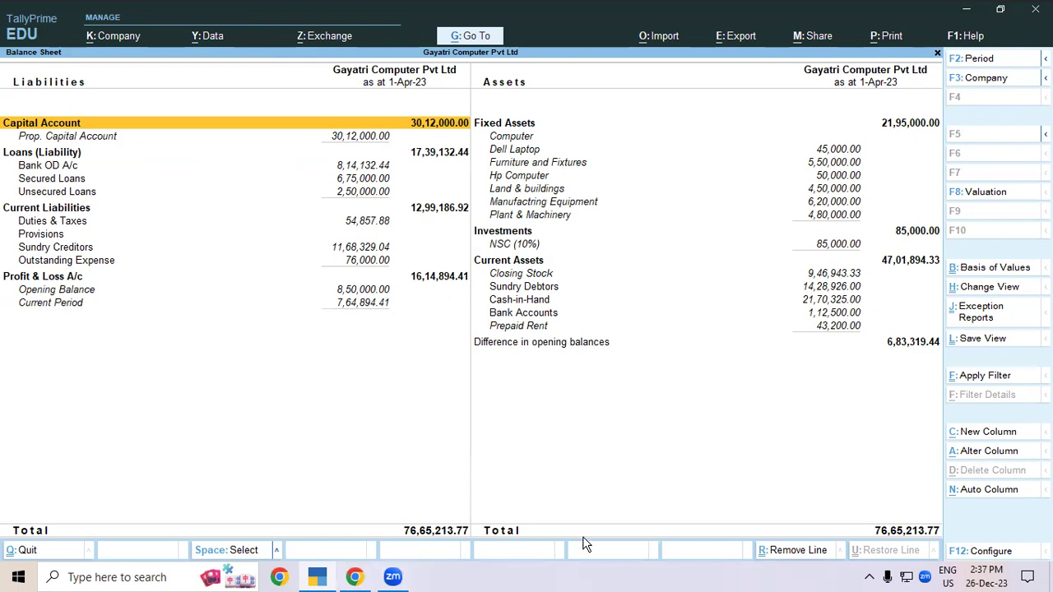
left_click(757, 580)
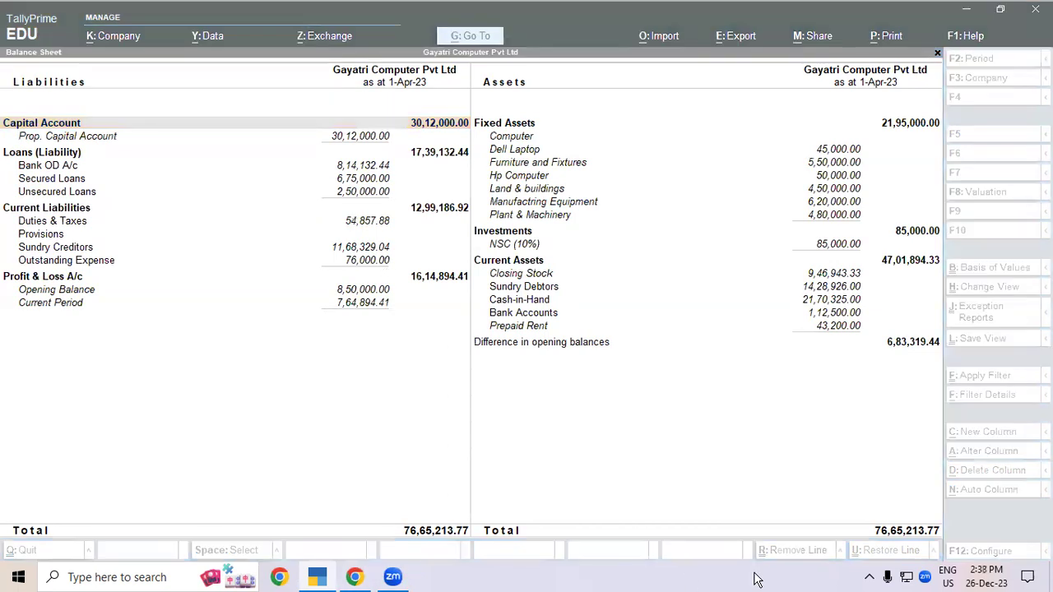